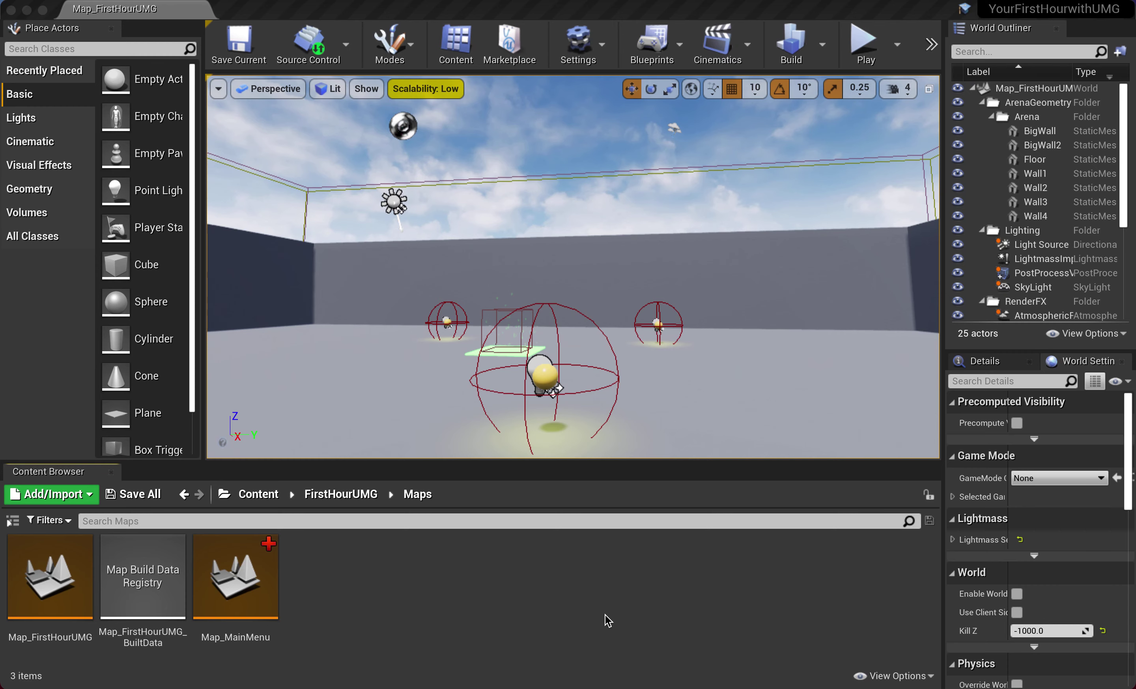
- Load Map_MainMenu and open its Level Blueprint Event Graph
double_click(248, 576)
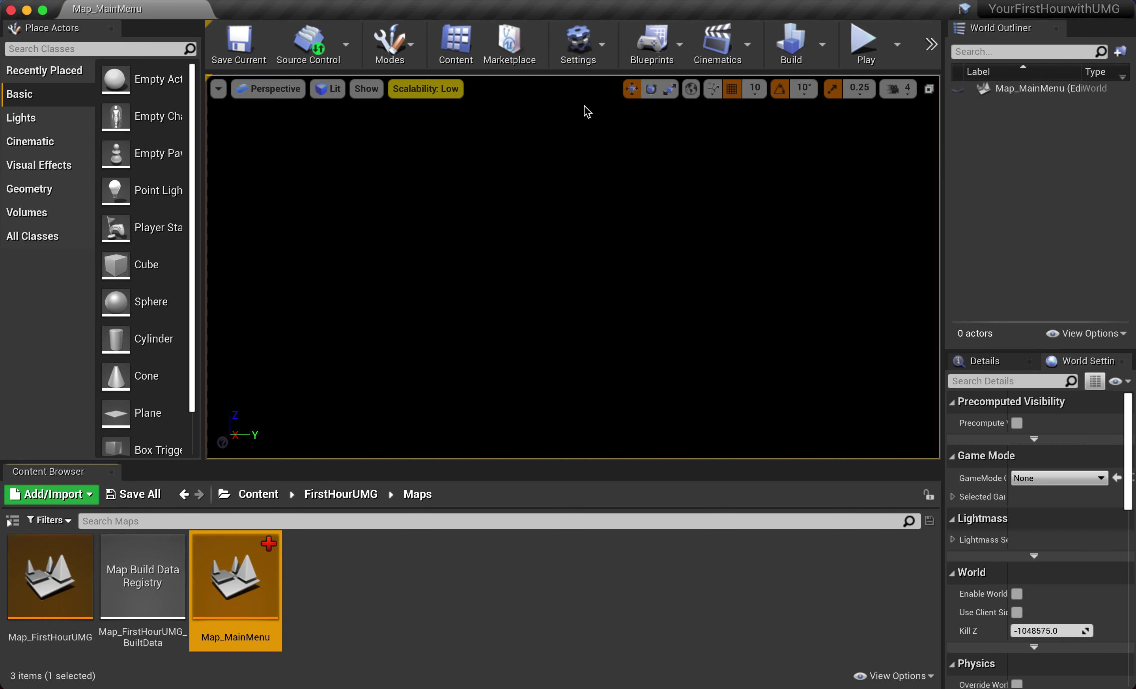
left_click(669, 51)
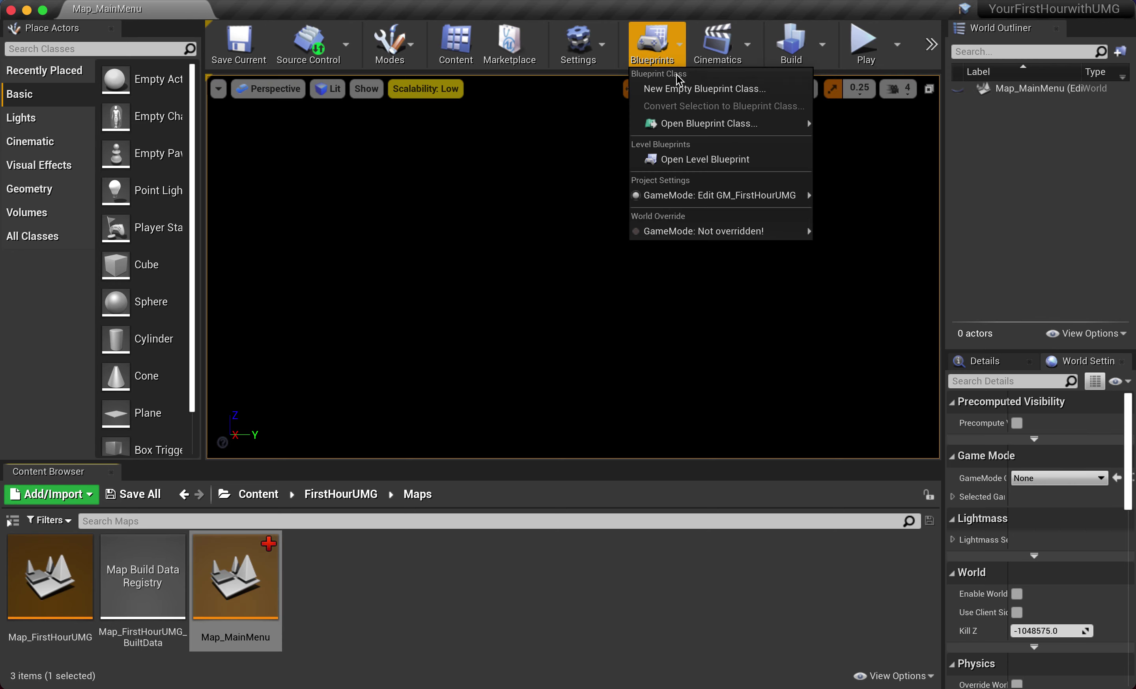
left_click(677, 158)
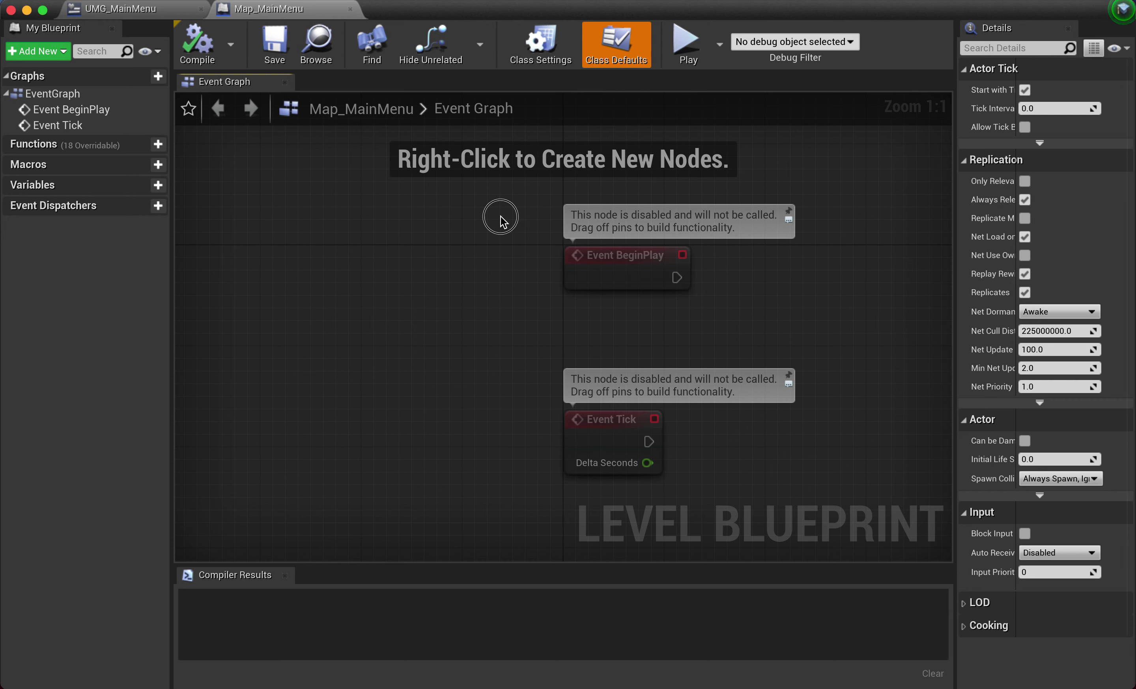
- Delete the default BeginPlay and Tick events and place a new Event BeginPlay node
left_click_drag(486, 199, 720, 476)
key("Delete")
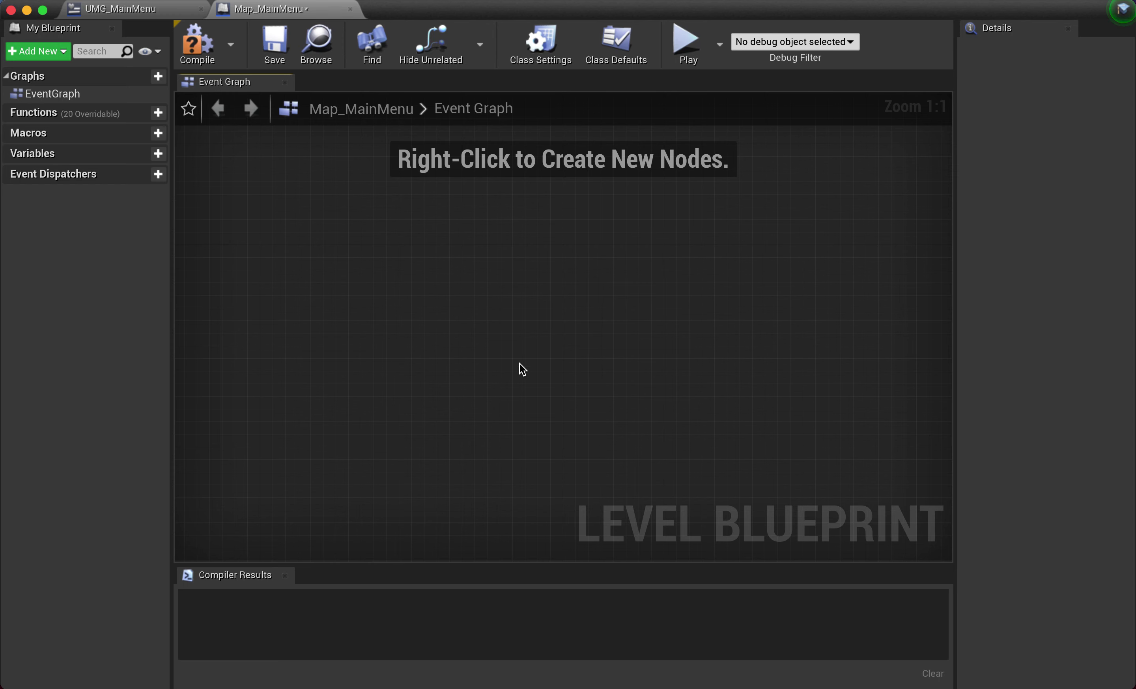
right_click(323, 252)
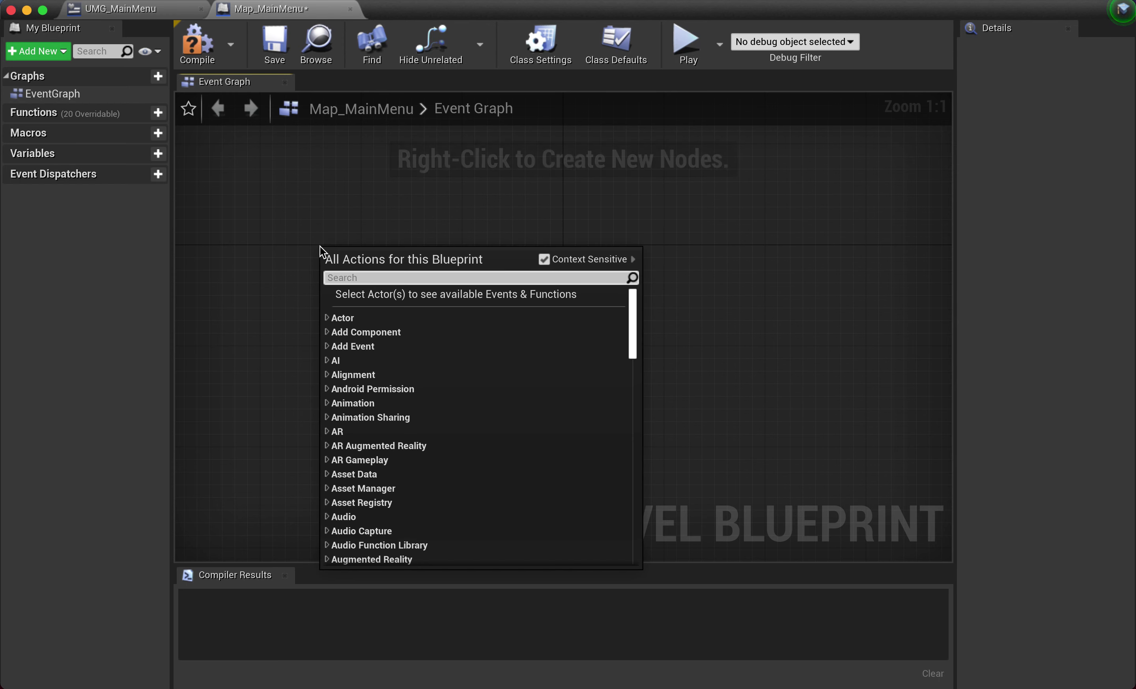
type("begin")
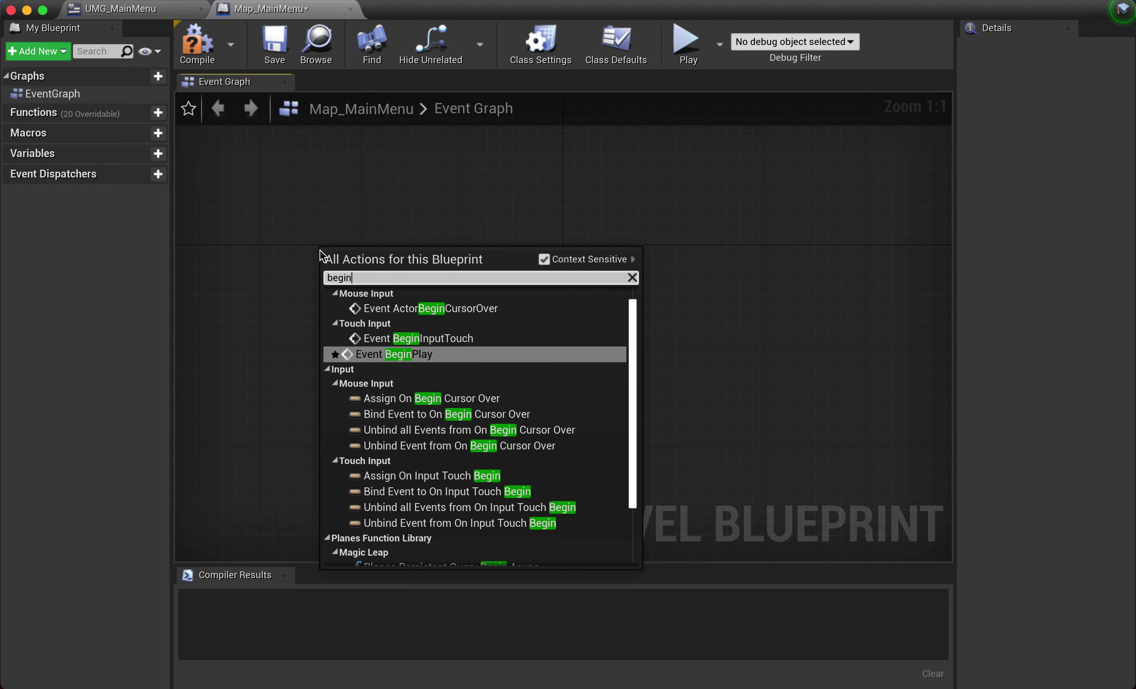
left_click(387, 360)
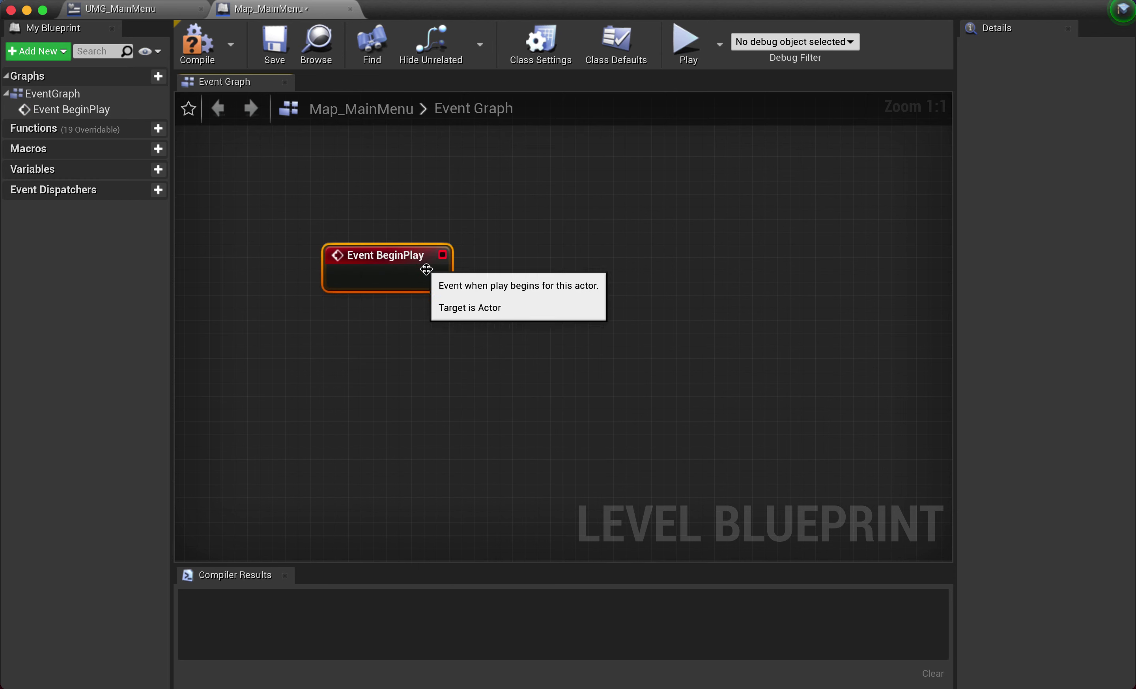
- Add a Create Widget node wired from Event BeginPlay's exec pin
mouse_move(385, 254)
left_mouse_down()
mouse_move(347, 216)
mouse_move(474, 239)
left_mouse_up()
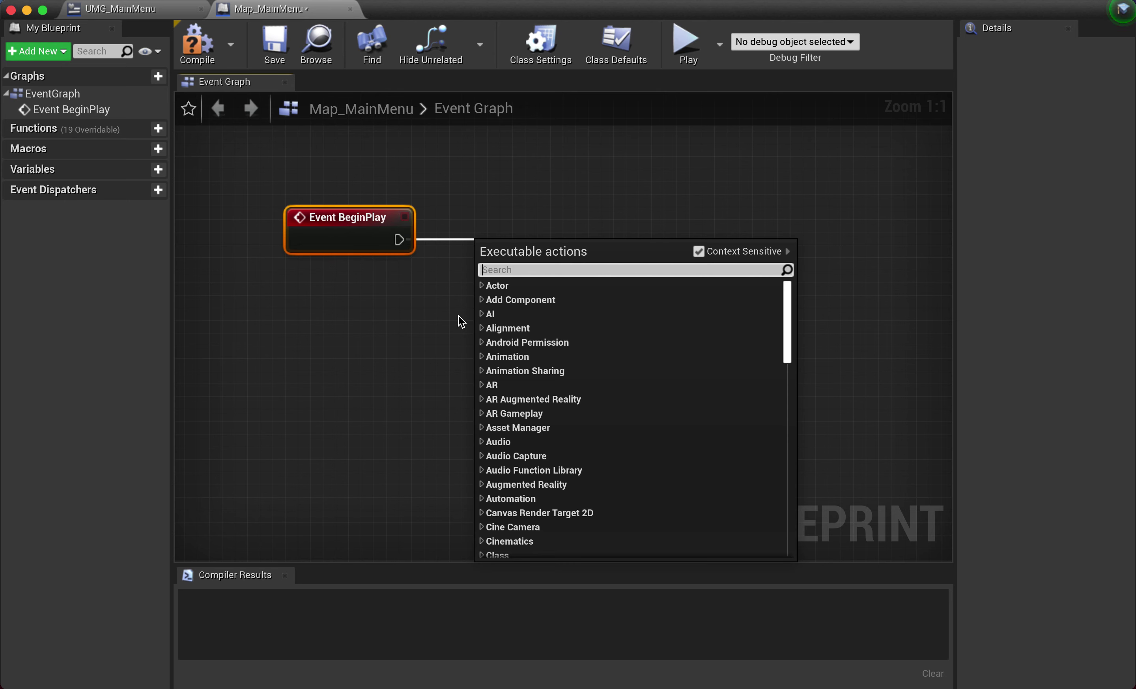
type("create")
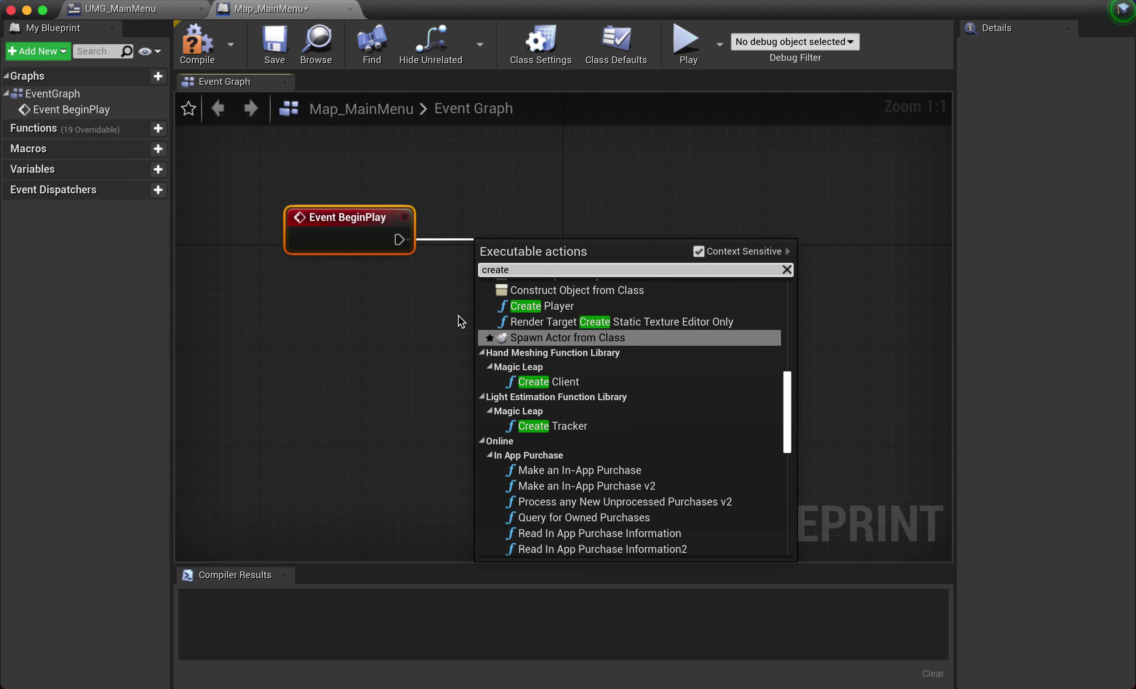
type(" w")
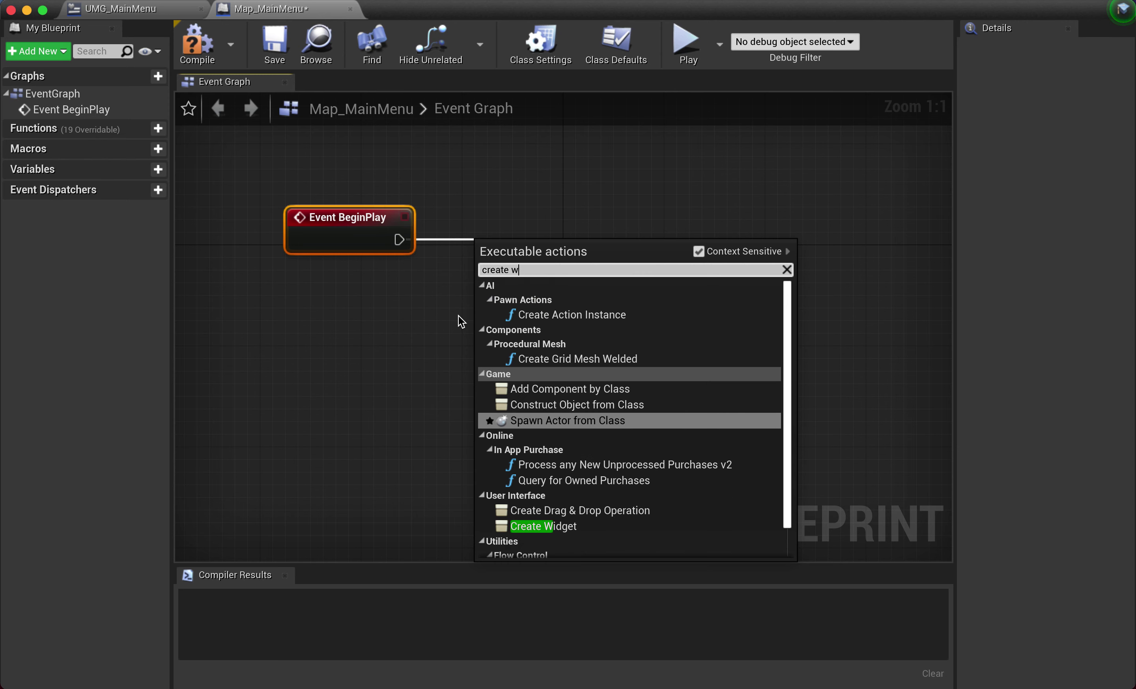
type("idge")
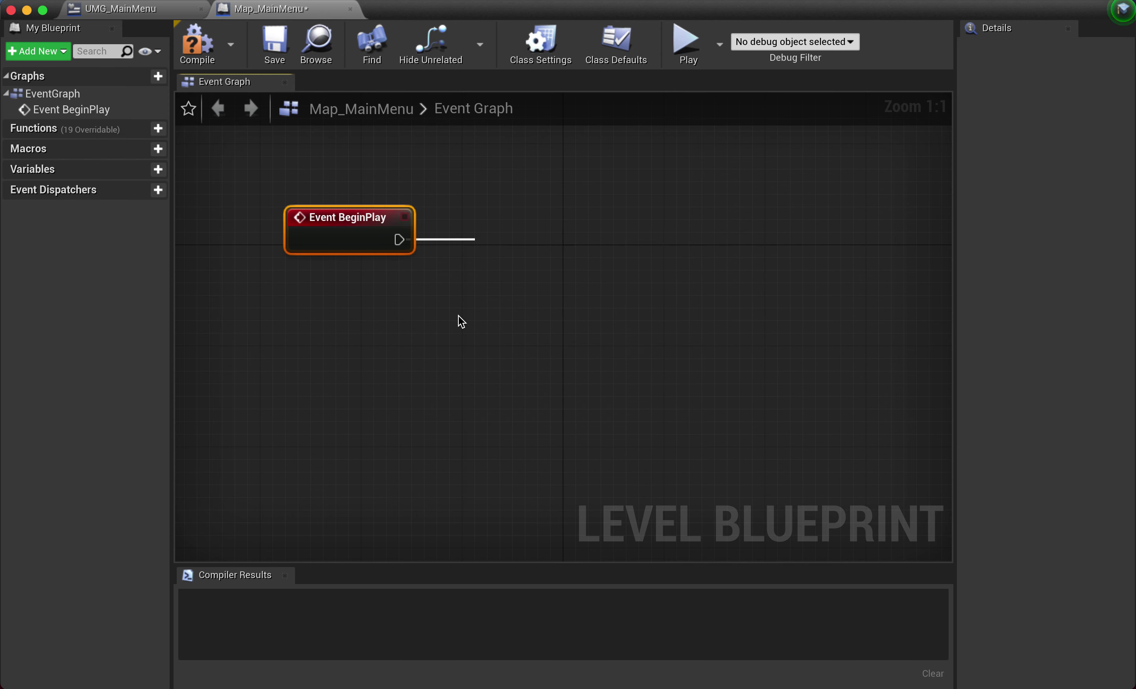
key("Return")
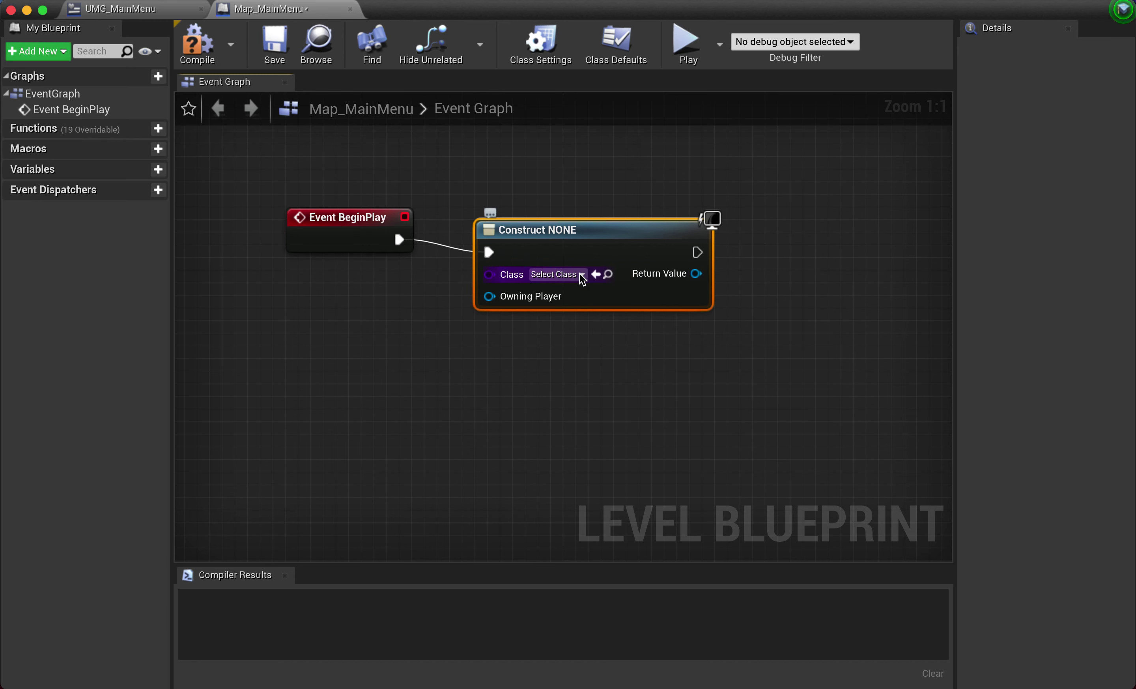
- Set Create Widget's class to UMG_MainMenu and feed its Return Value into Add to Viewport
left_click(581, 274)
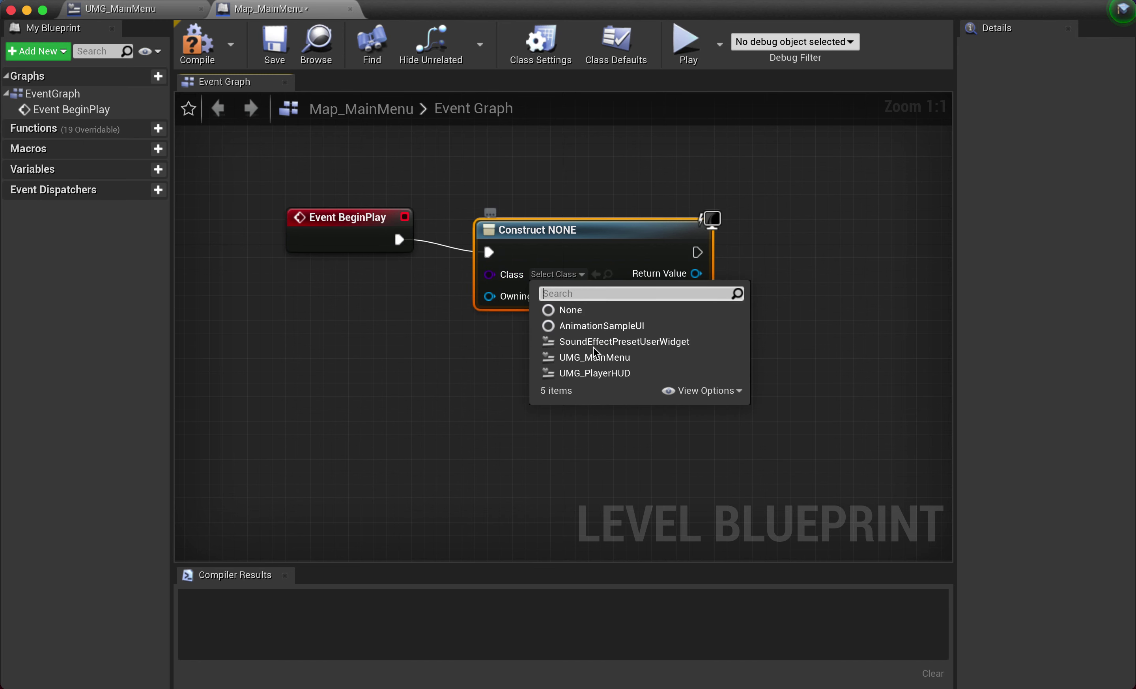
left_click(598, 358)
right_click_drag(598, 361, 567, 312)
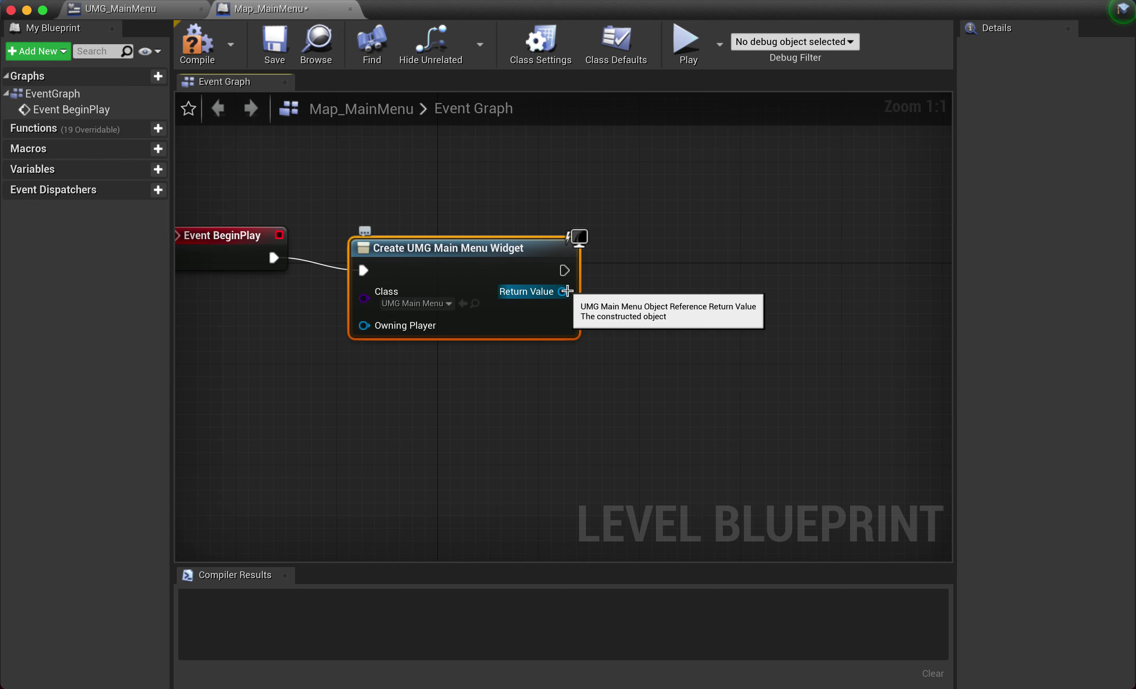
left_click_drag(563, 291, 625, 282)
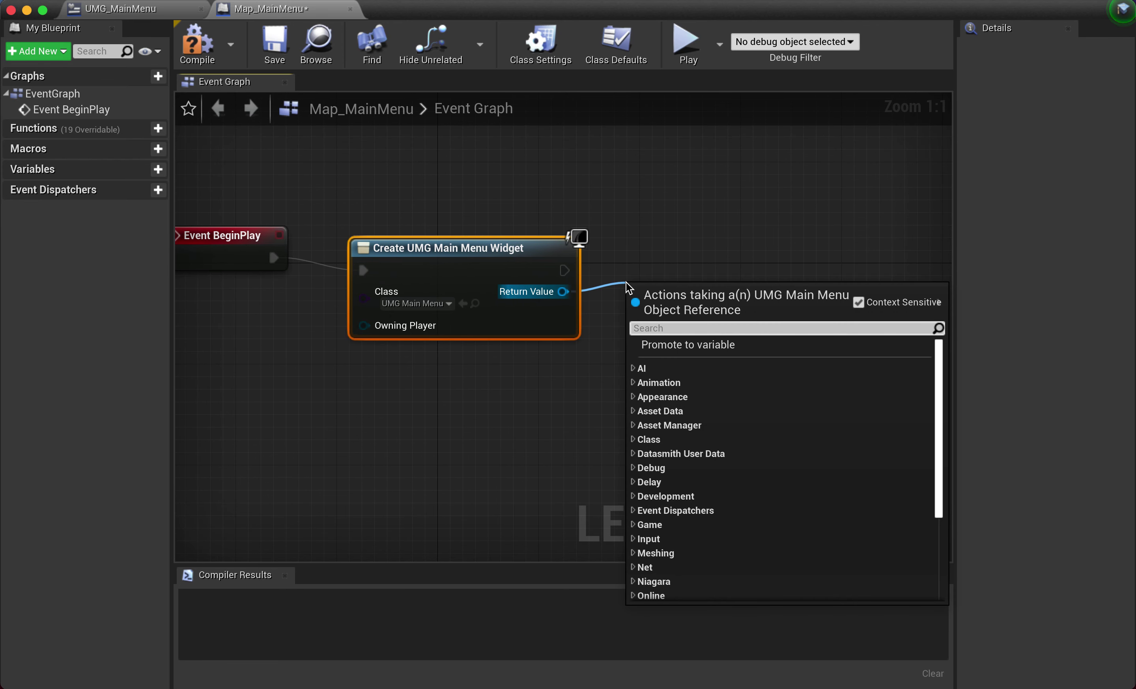
type("add ")
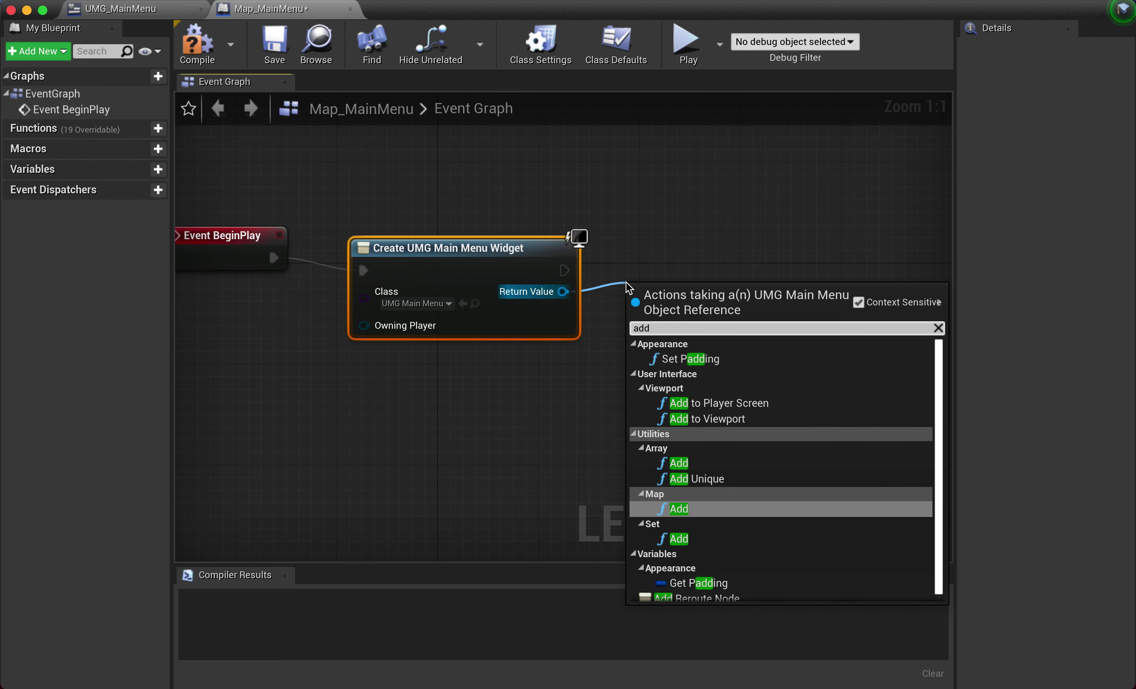
type("to")
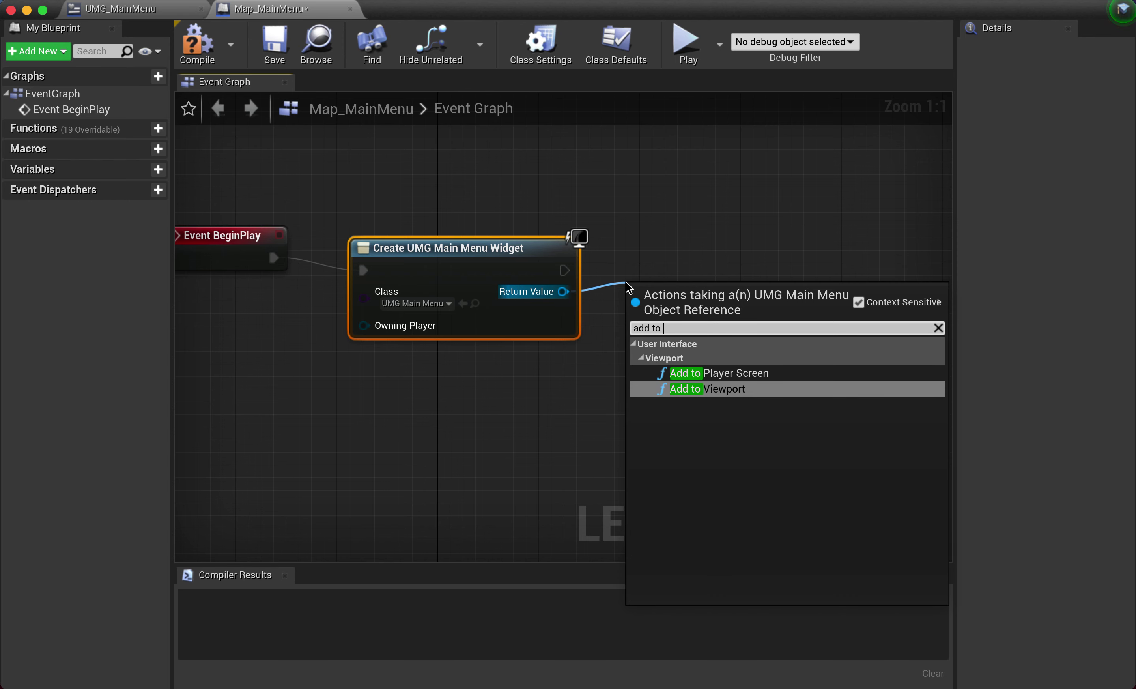
type(" view")
key("Return")
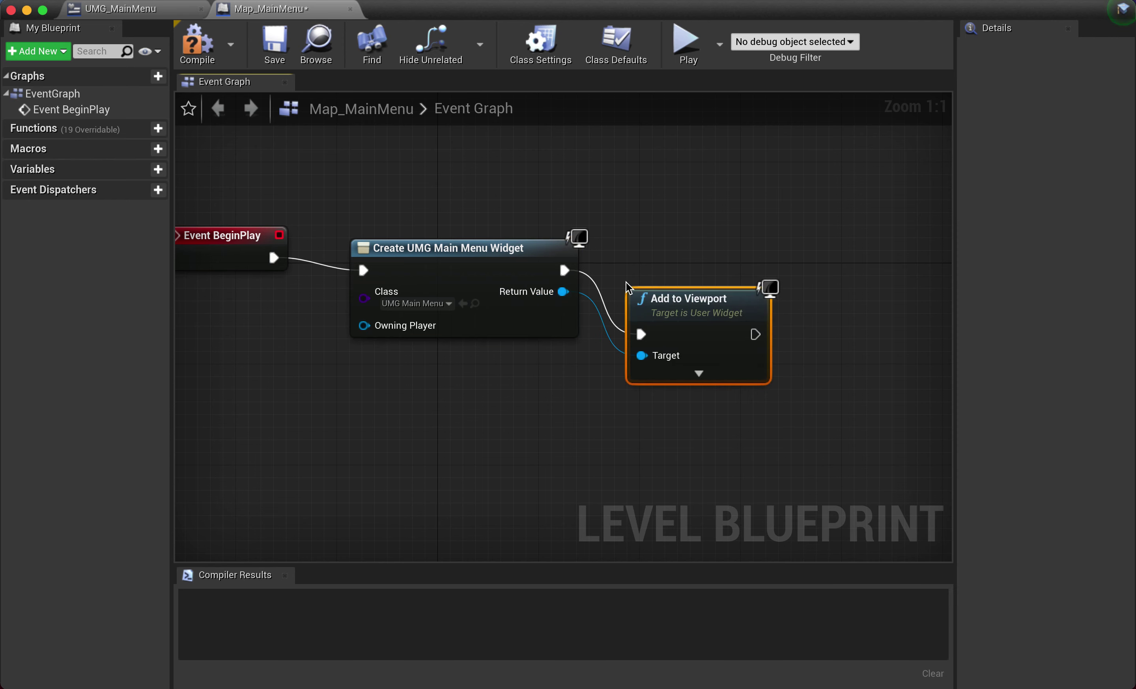
left_click_drag(655, 289, 664, 226)
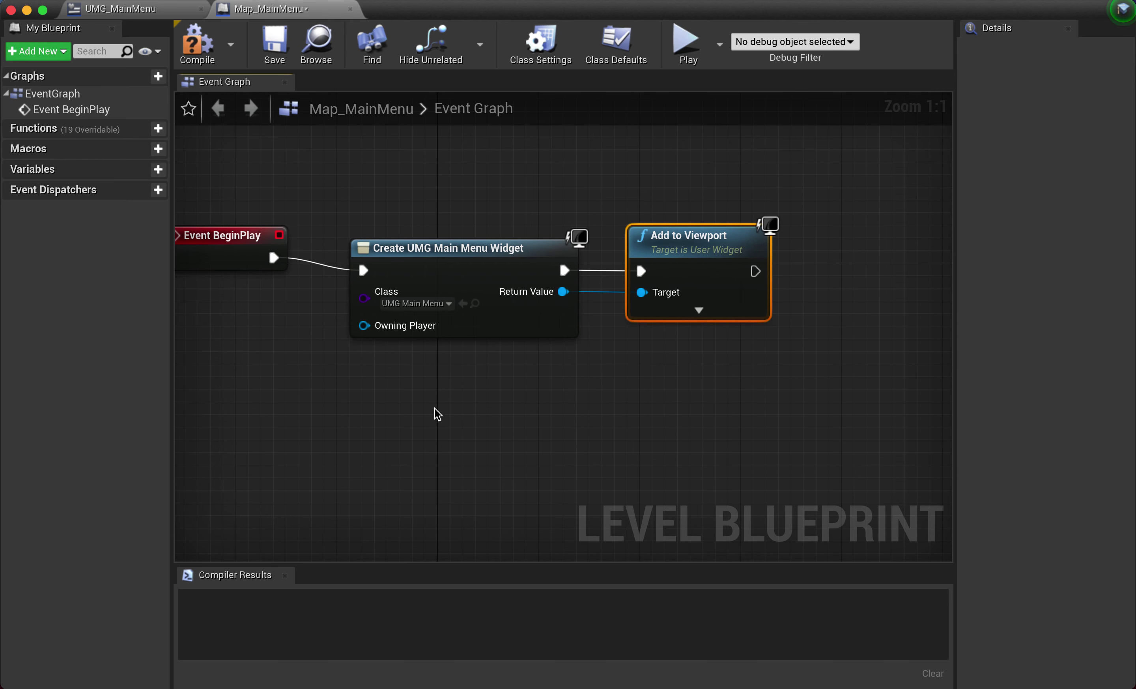
- Add a Set Input Mode UI Only node after Add to Viewport, aligned with the others
scroll(437, 413, "left", 2)
scroll(437, 413, "down", 2)
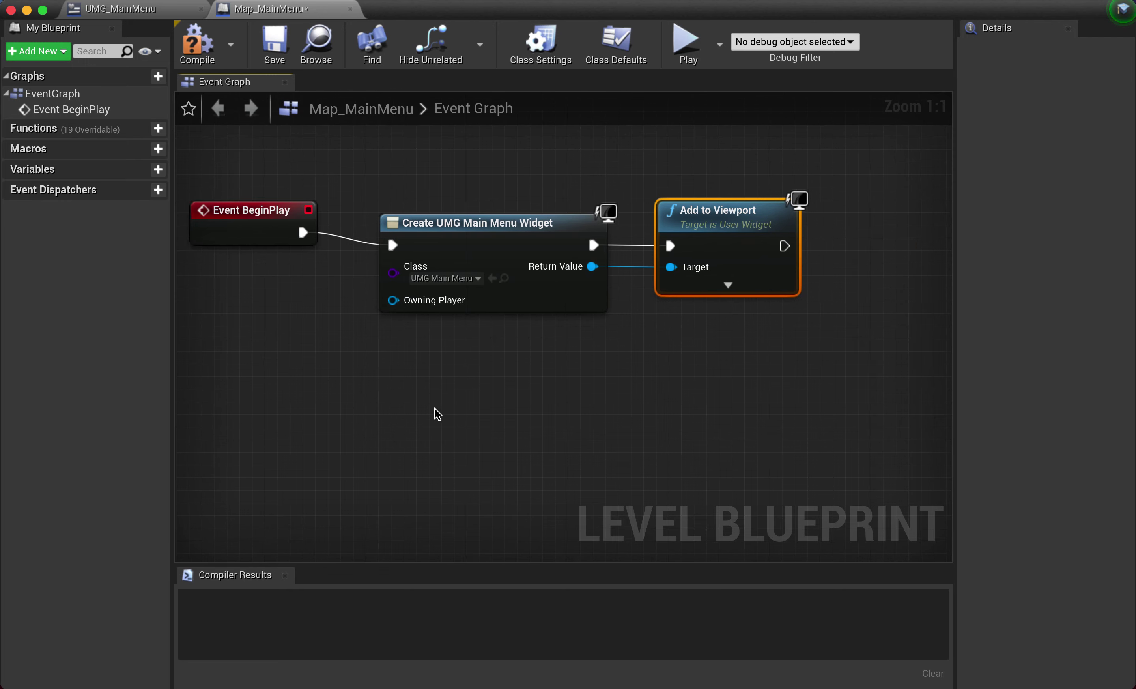
scroll(437, 414, "right", 4)
scroll(437, 414, "up", 1)
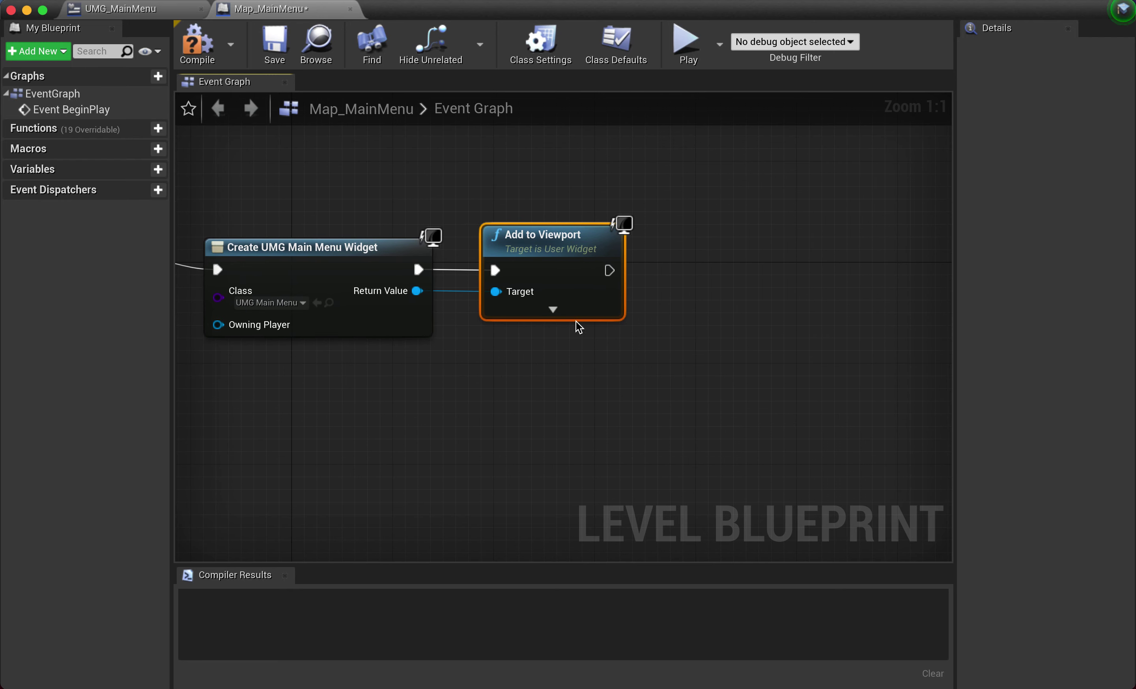
left_click_drag(609, 271, 667, 274)
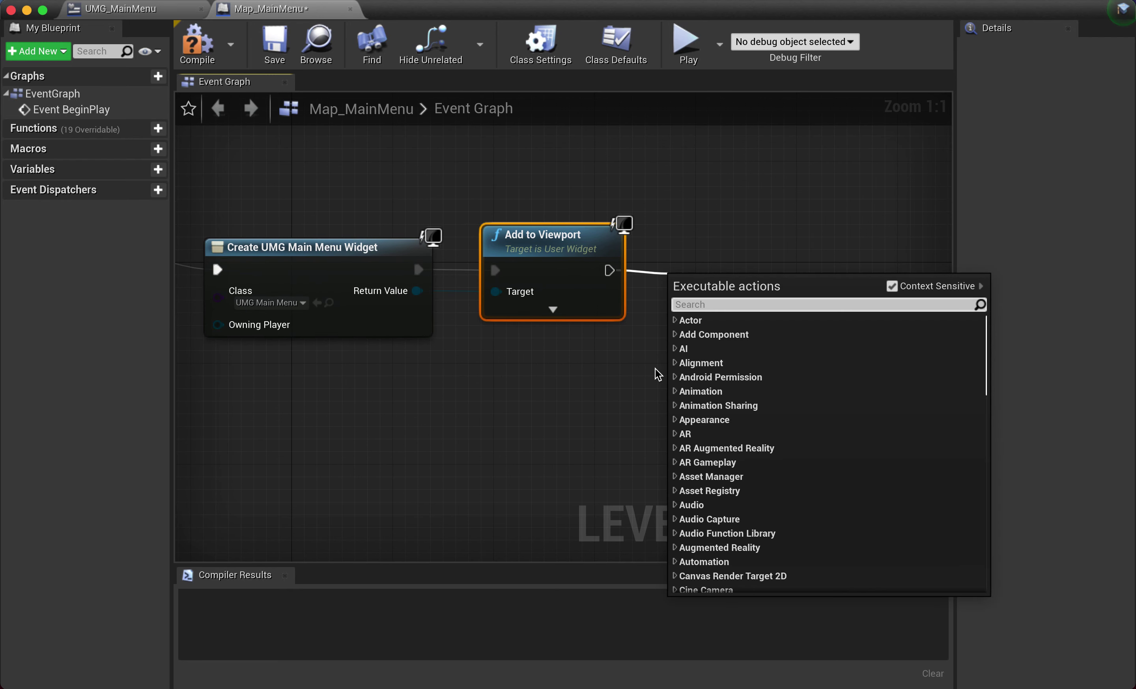
type("set")
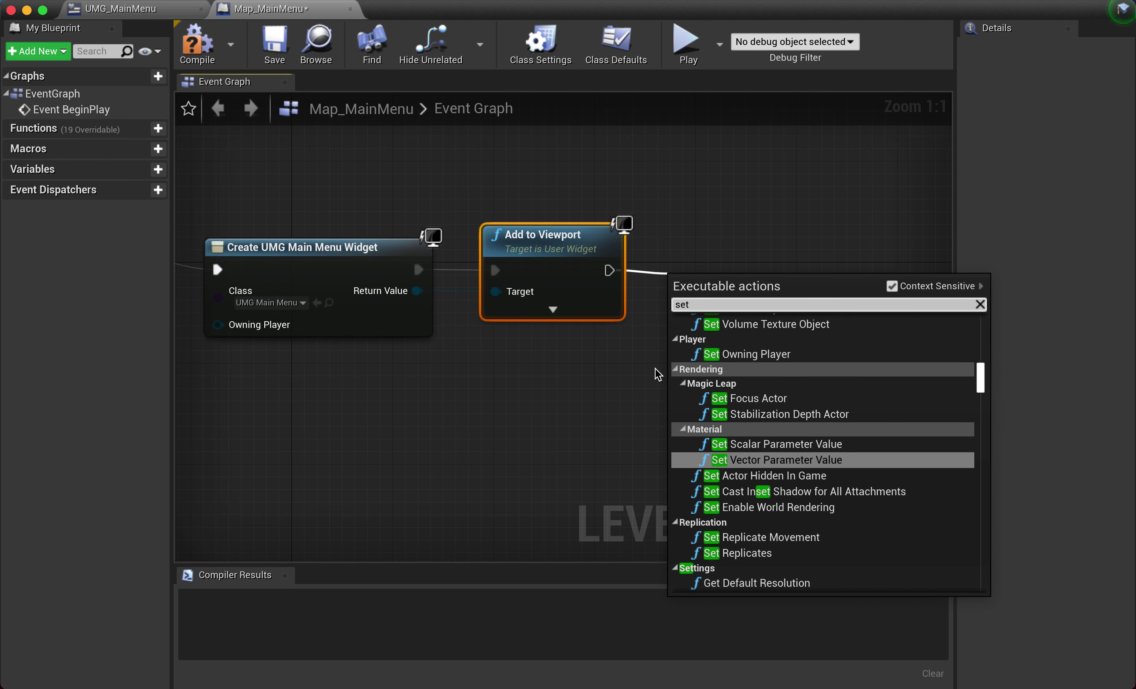
type(" inp")
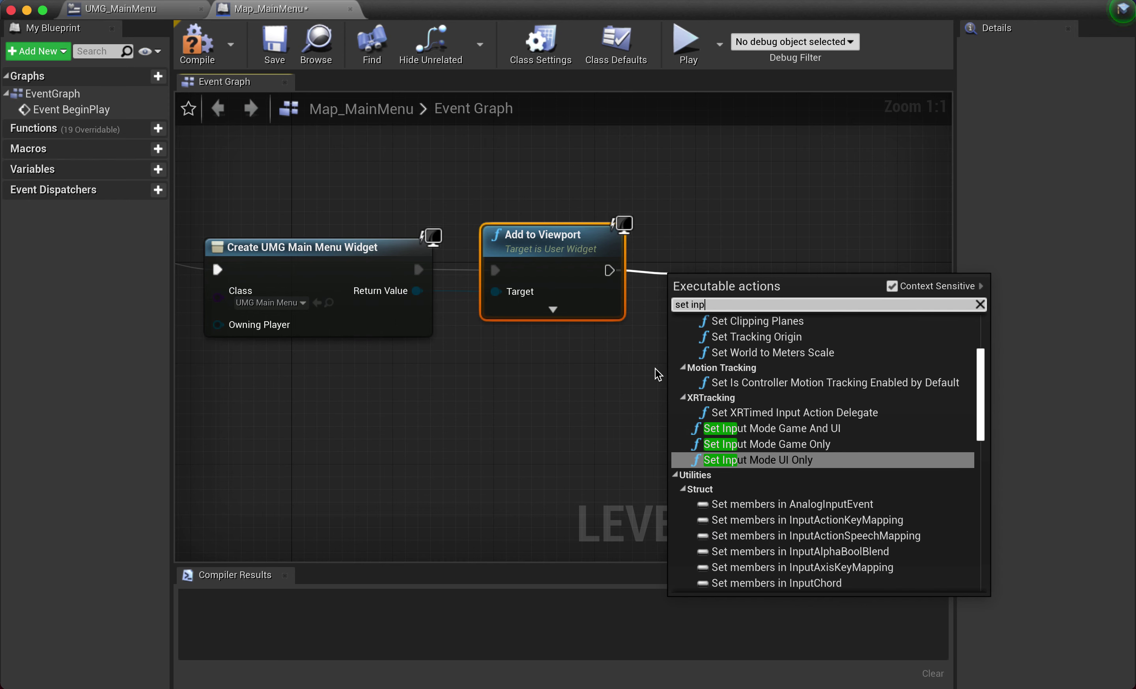
left_click(742, 460)
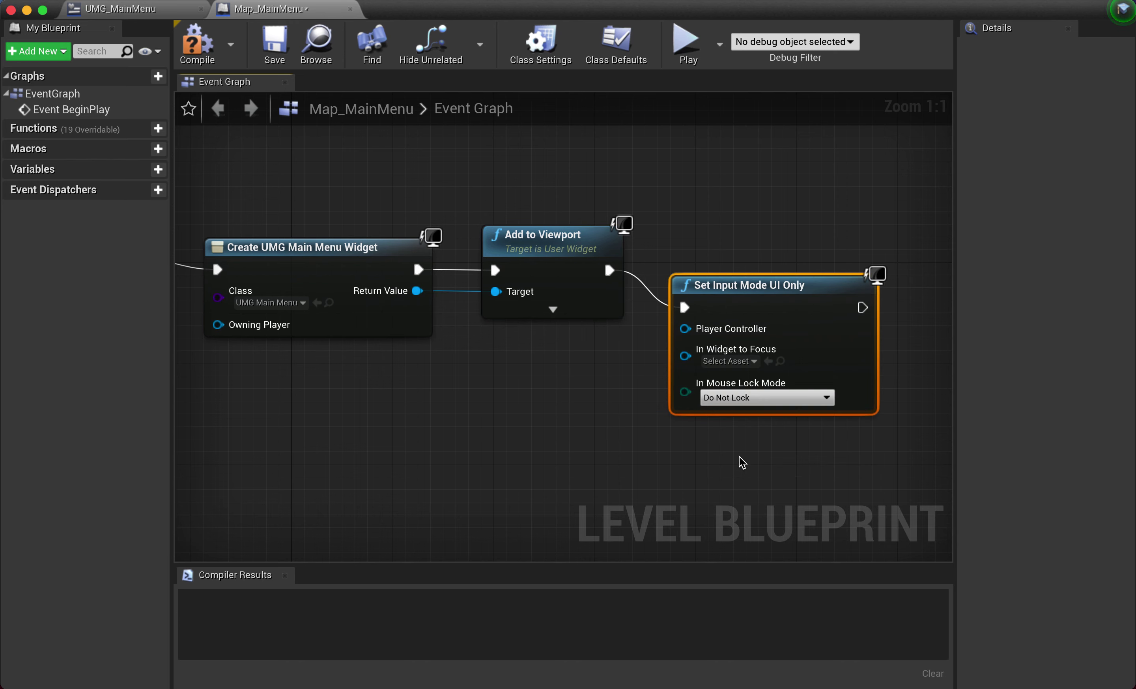
left_click_drag(781, 283, 778, 229)
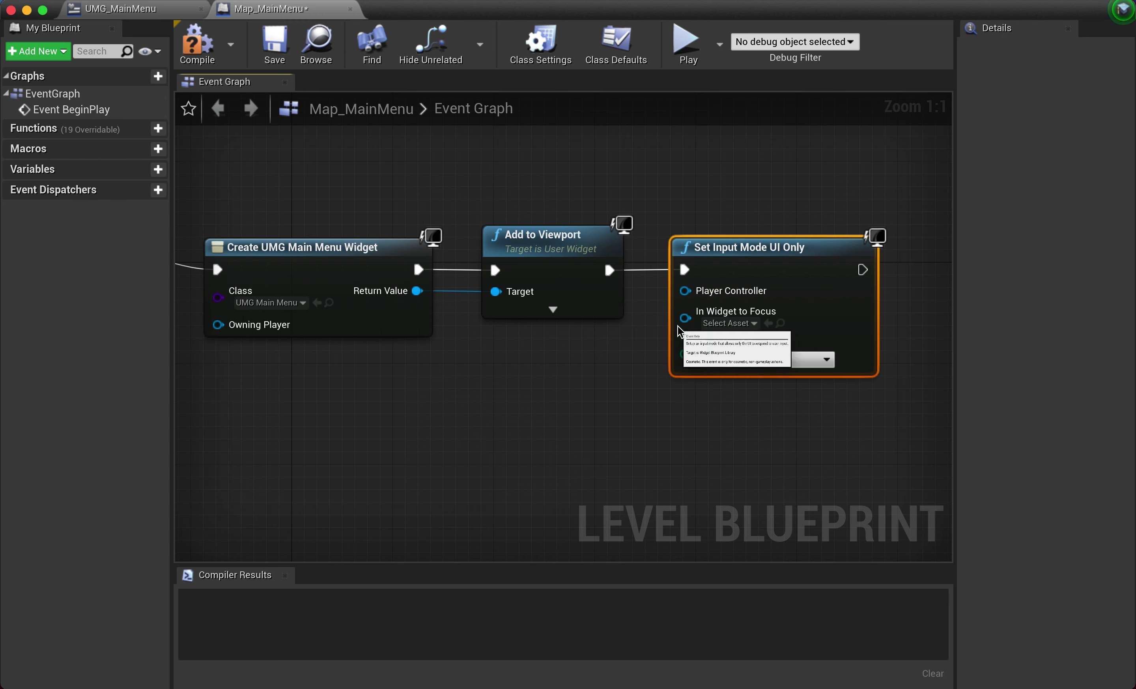
- Connect a Get Player Controller node to Set Input Mode UI Only's Player Controller pin
left_click_drag(684, 291, 539, 408)
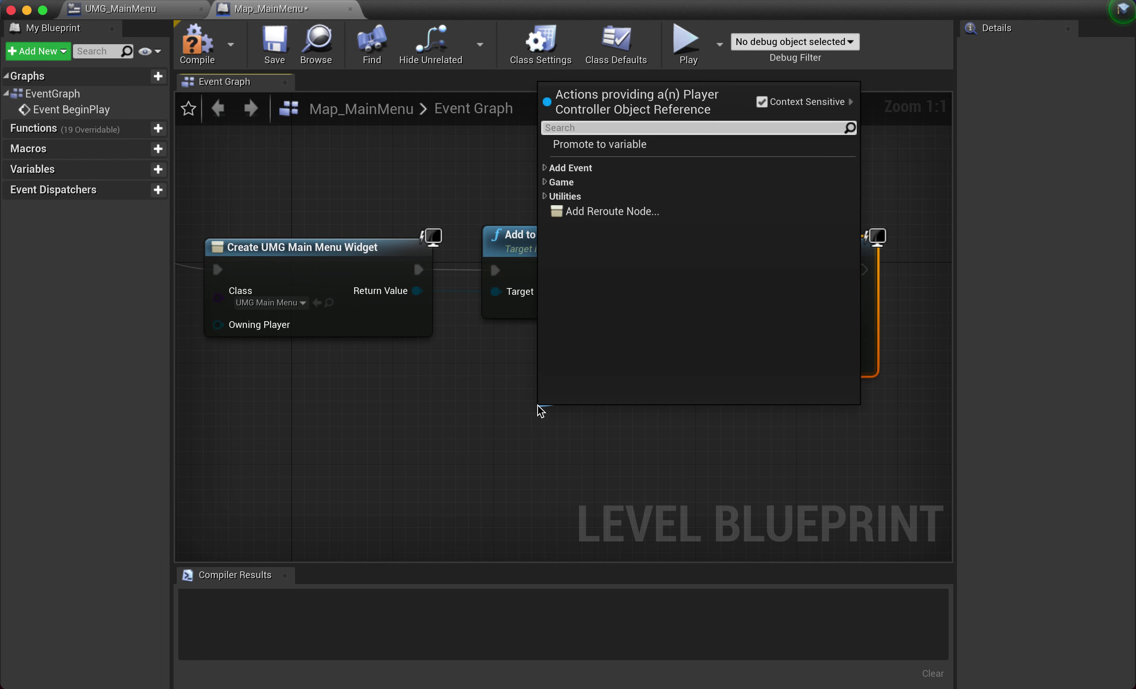
type("get p")
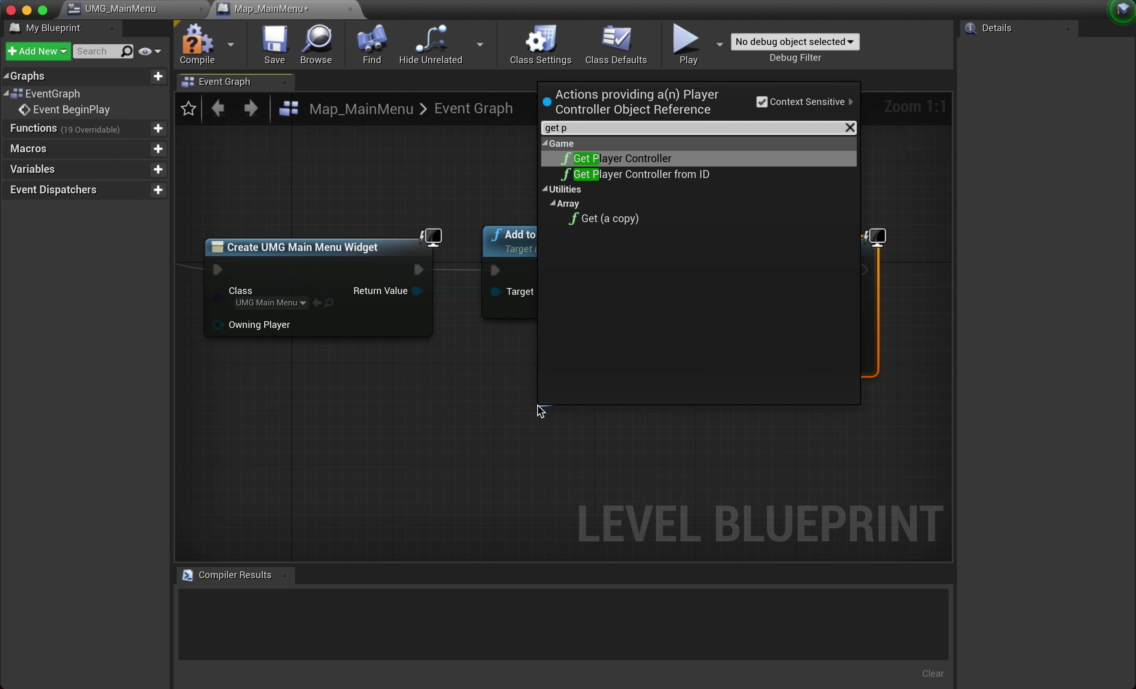
left_click(612, 167)
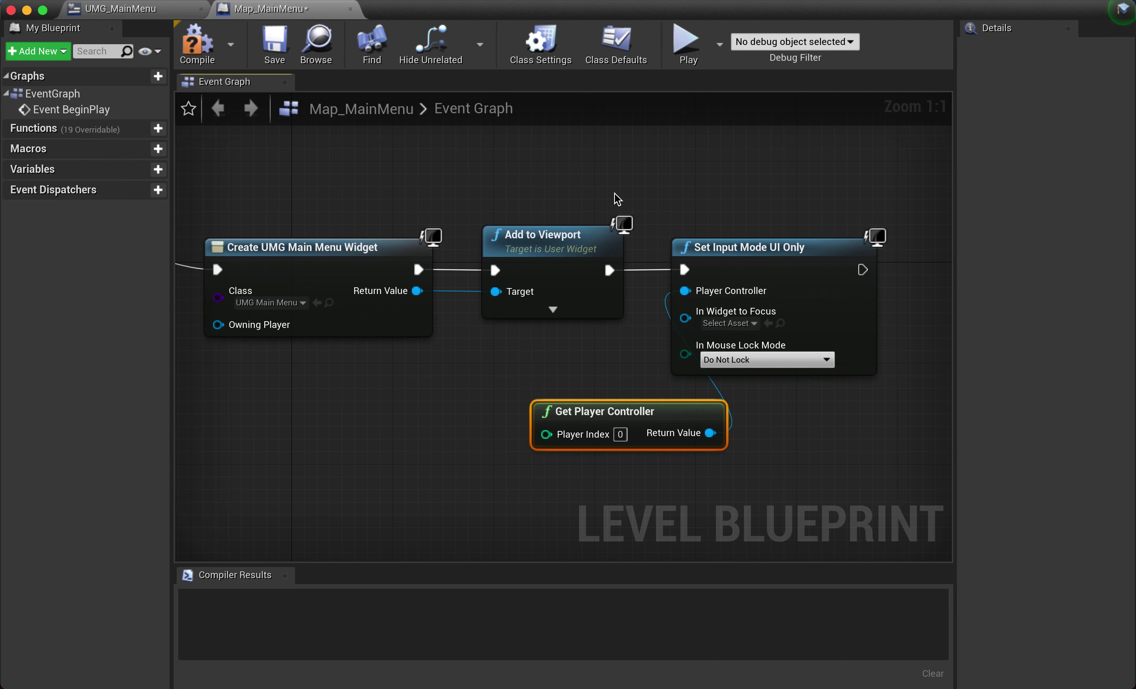
right_click_drag(617, 364, 428, 328)
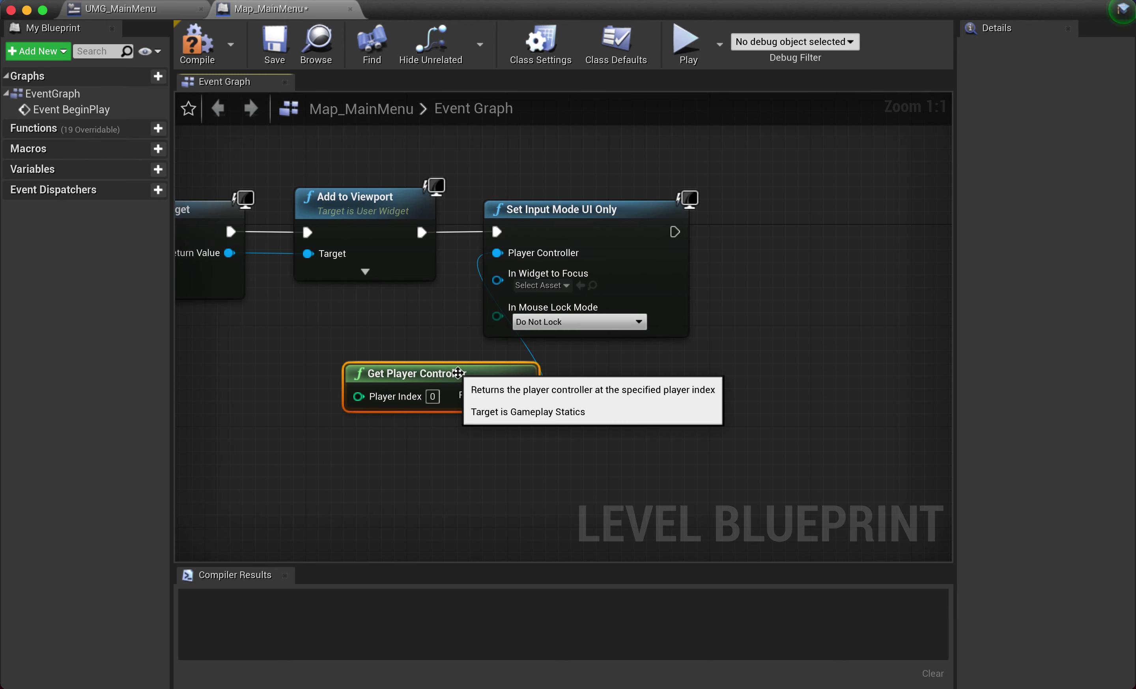
left_click_drag(459, 366, 357, 355)
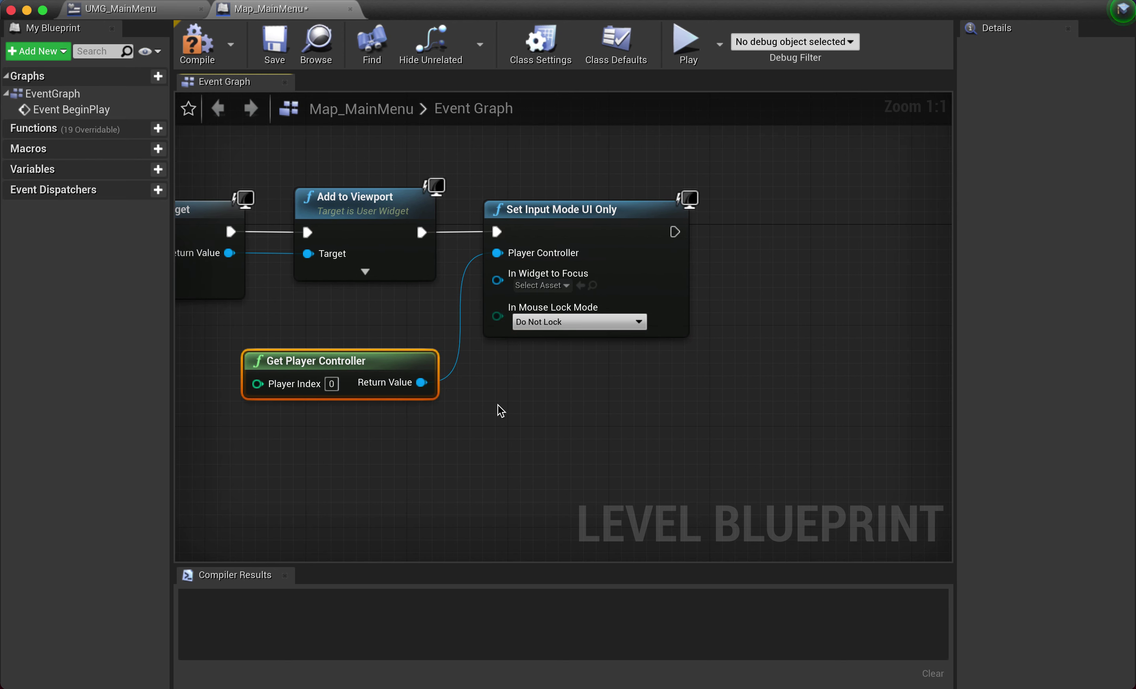
left_click_drag(435, 384, 710, 373)
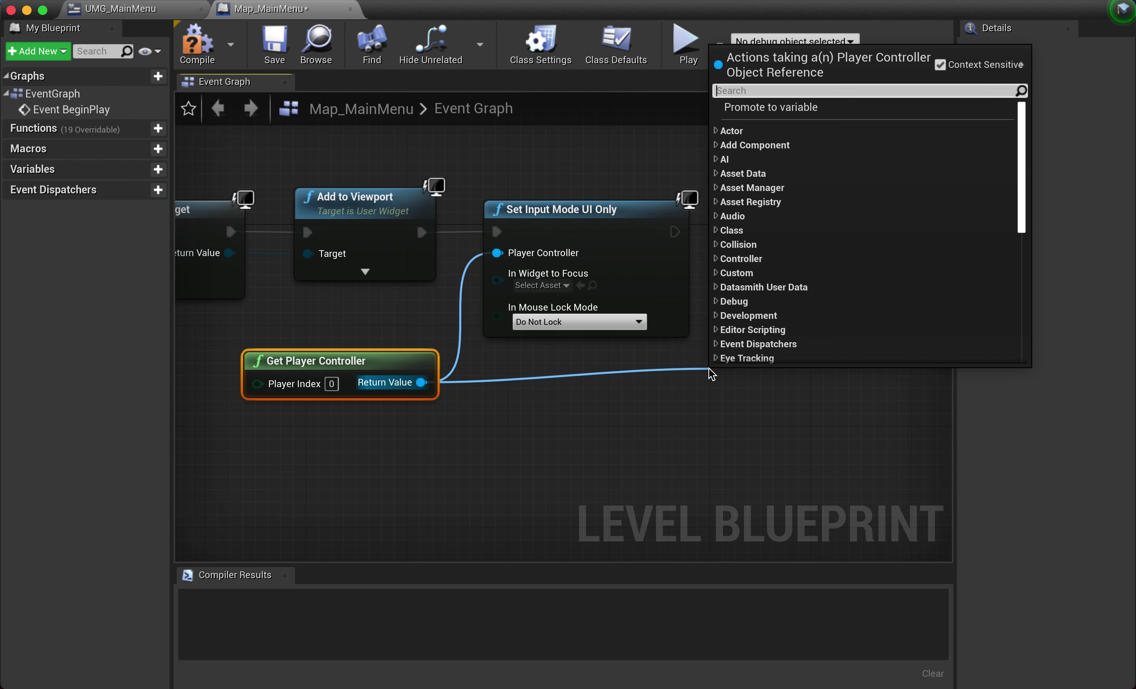
- Add a SET Show Mouse Cursor node set to true, run after Set Input Mode UI Only
type("set s")
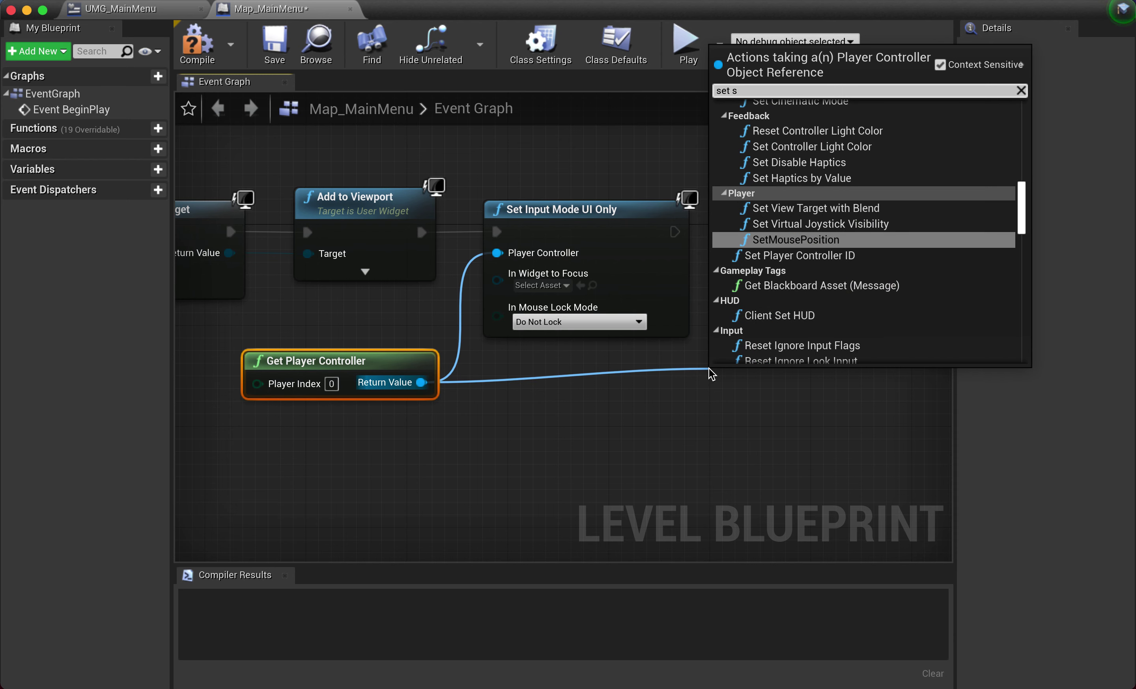
type("ho")
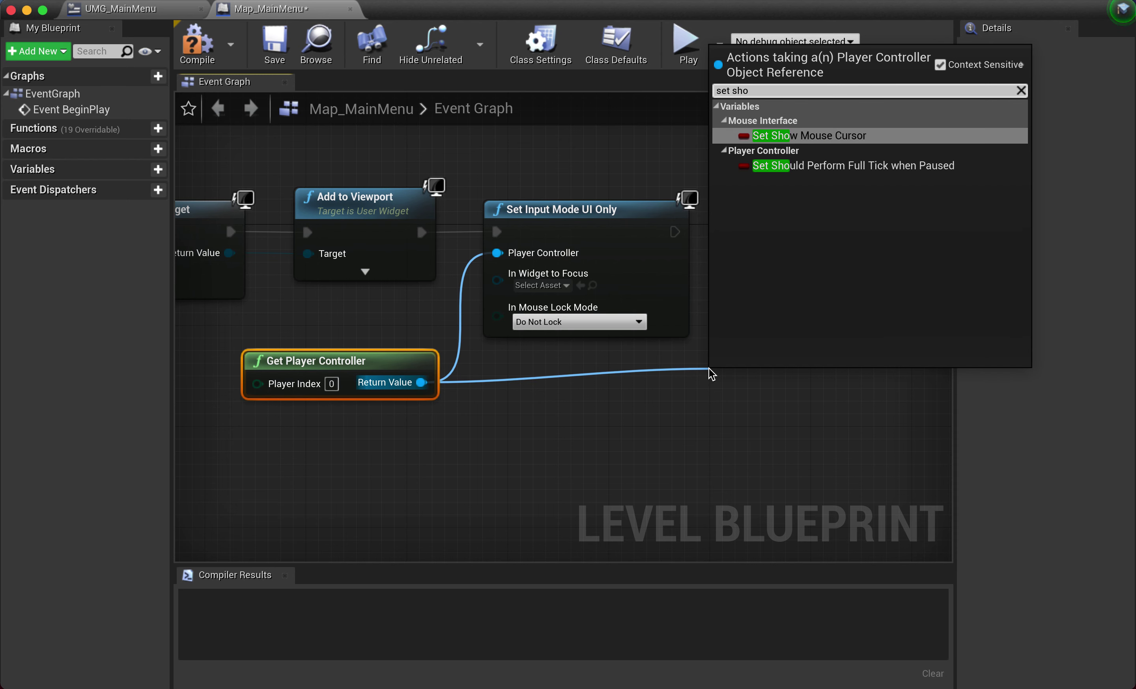
type("w mouse cursor")
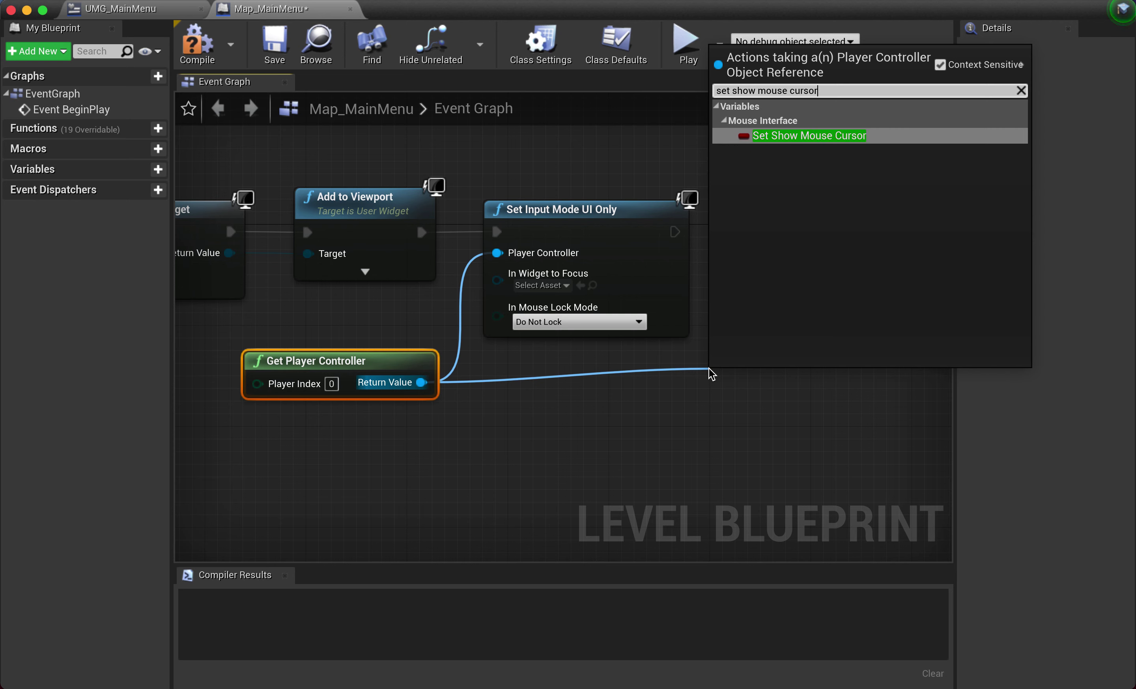
key("Return")
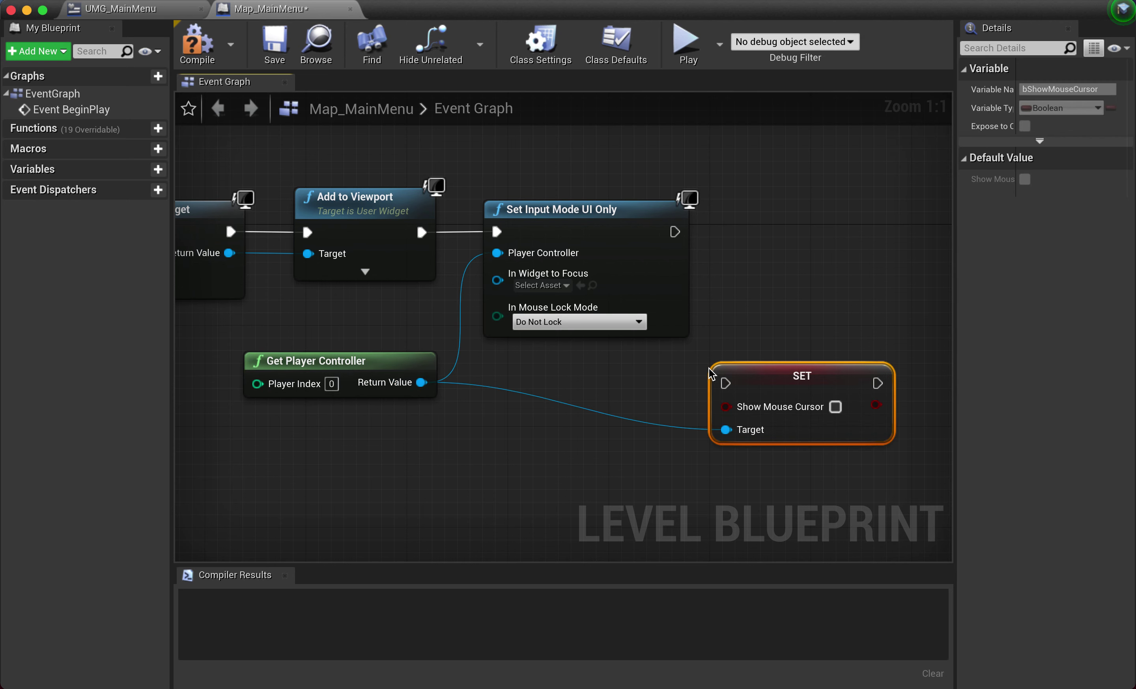
left_click(835, 407)
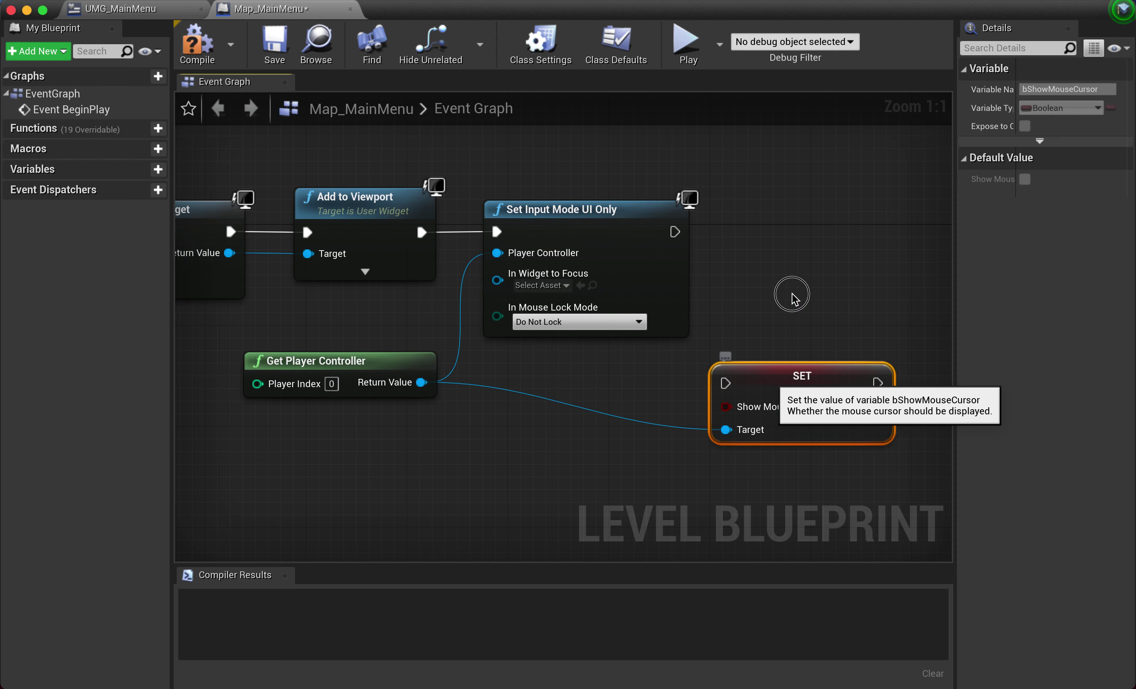
mouse_move(766, 394)
left_mouse_down()
mouse_move(808, 244)
mouse_move(795, 231)
left_mouse_up()
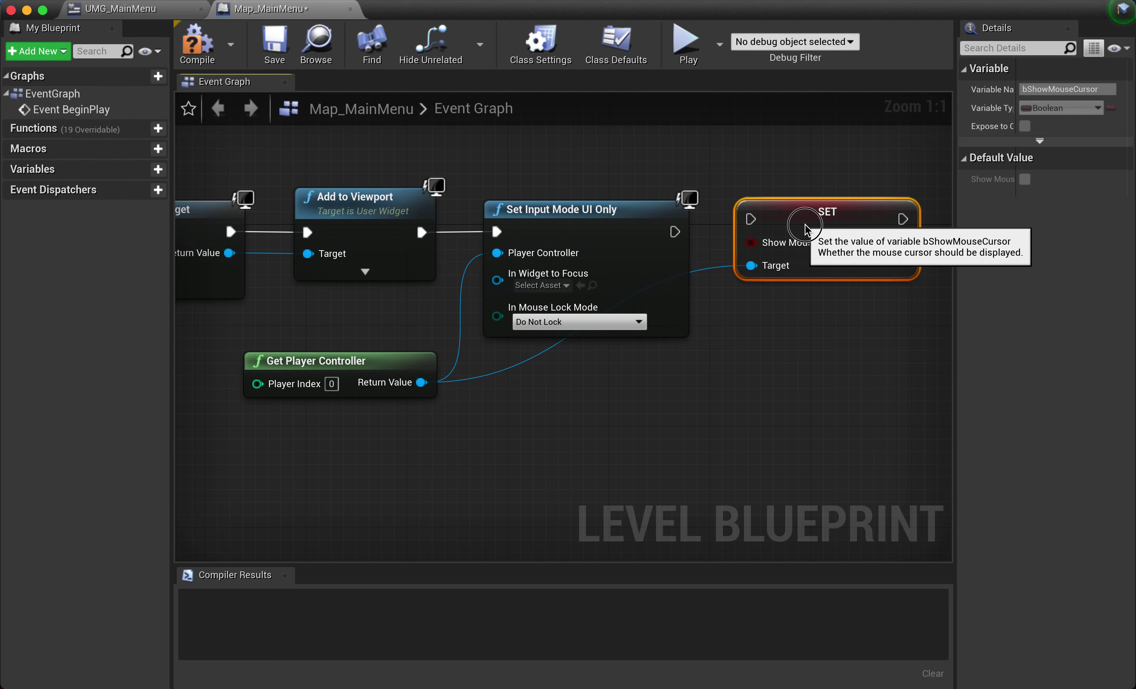
left_click_drag(681, 232, 752, 231)
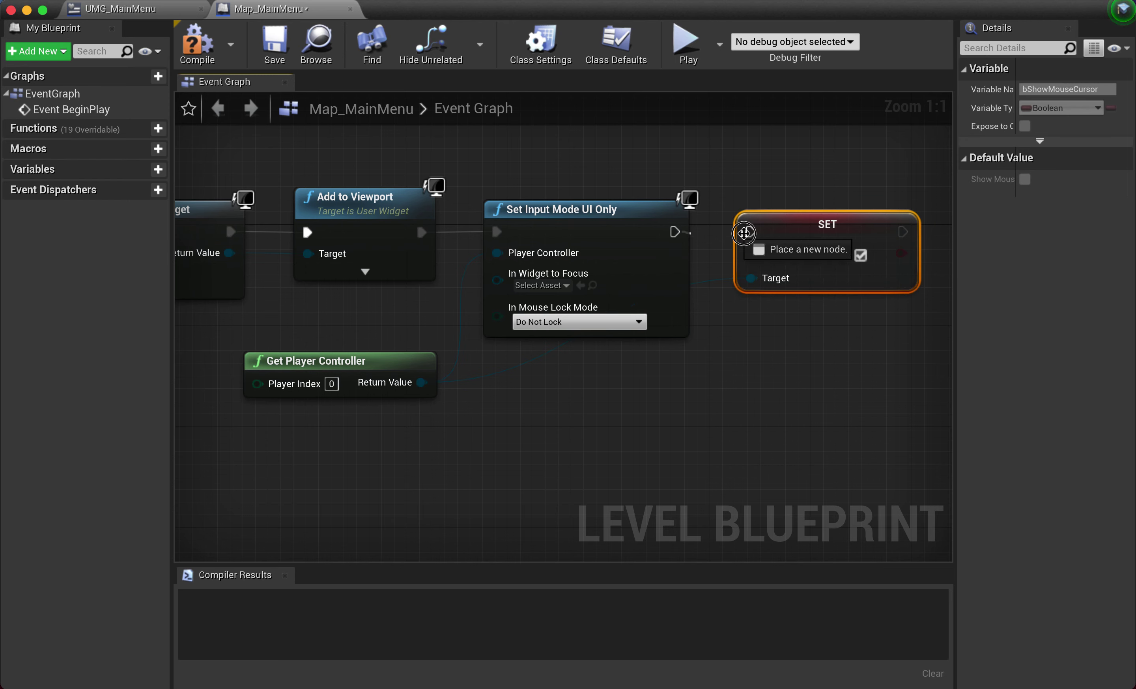
- Compile the Map_MainMenu level blueprint
scroll(724, 173, "left", 5)
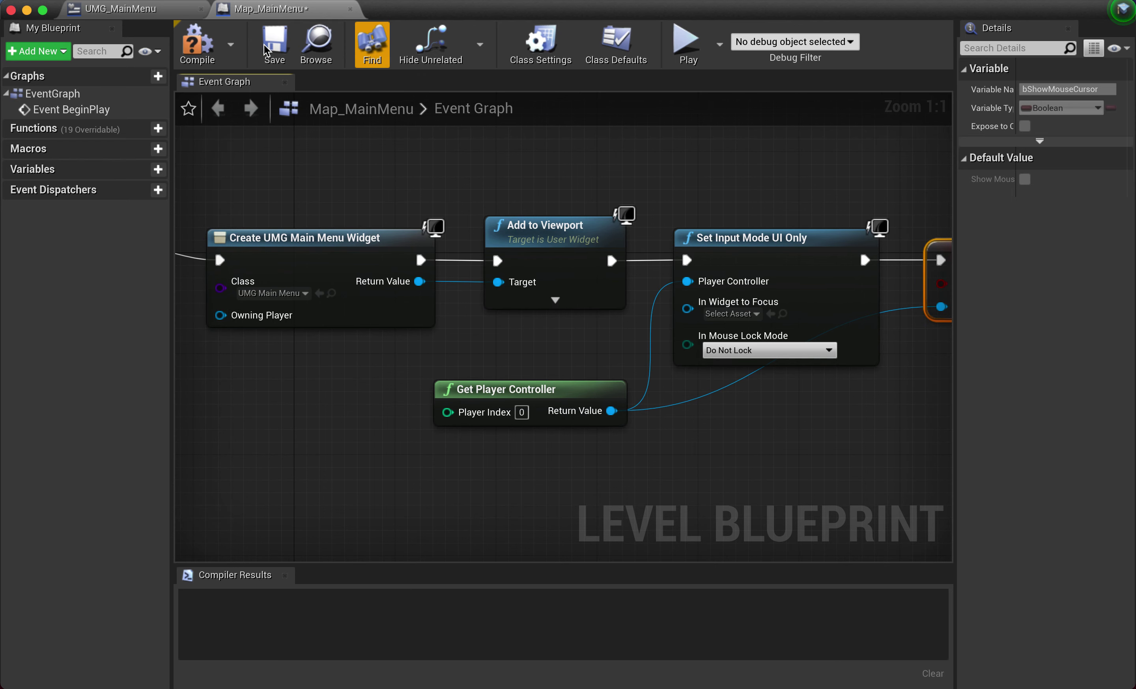
left_click(273, 48)
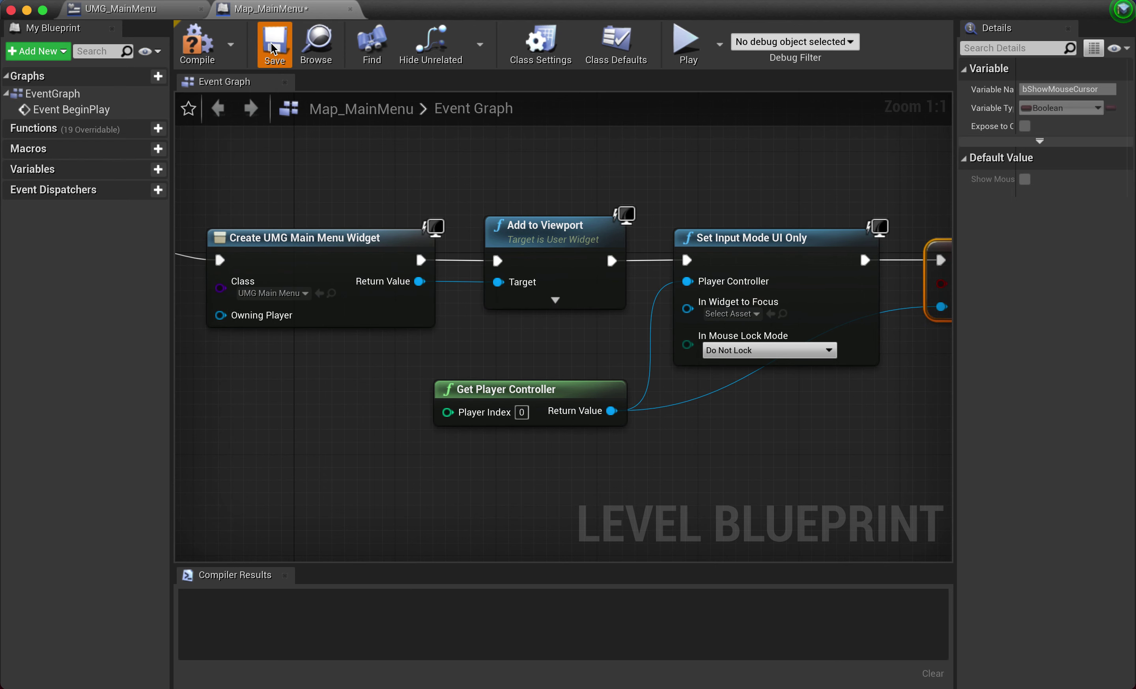
left_click(198, 43)
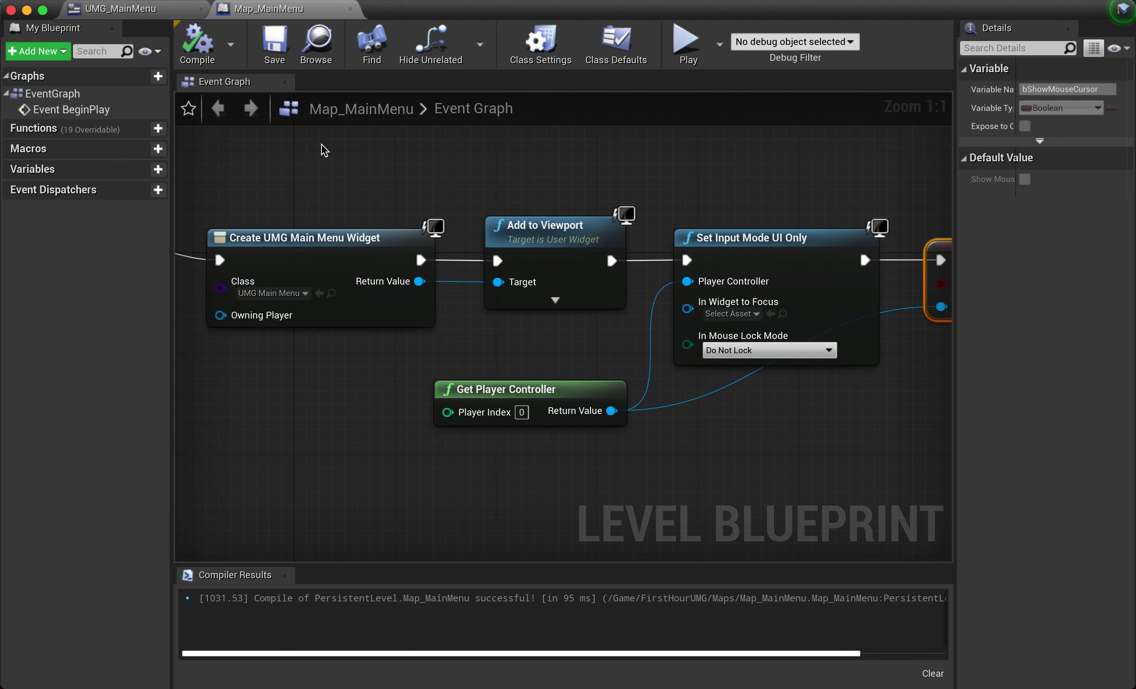
- Close the Map_MainMenu and UMG_MainMenu editor tabs
left_click(351, 10)
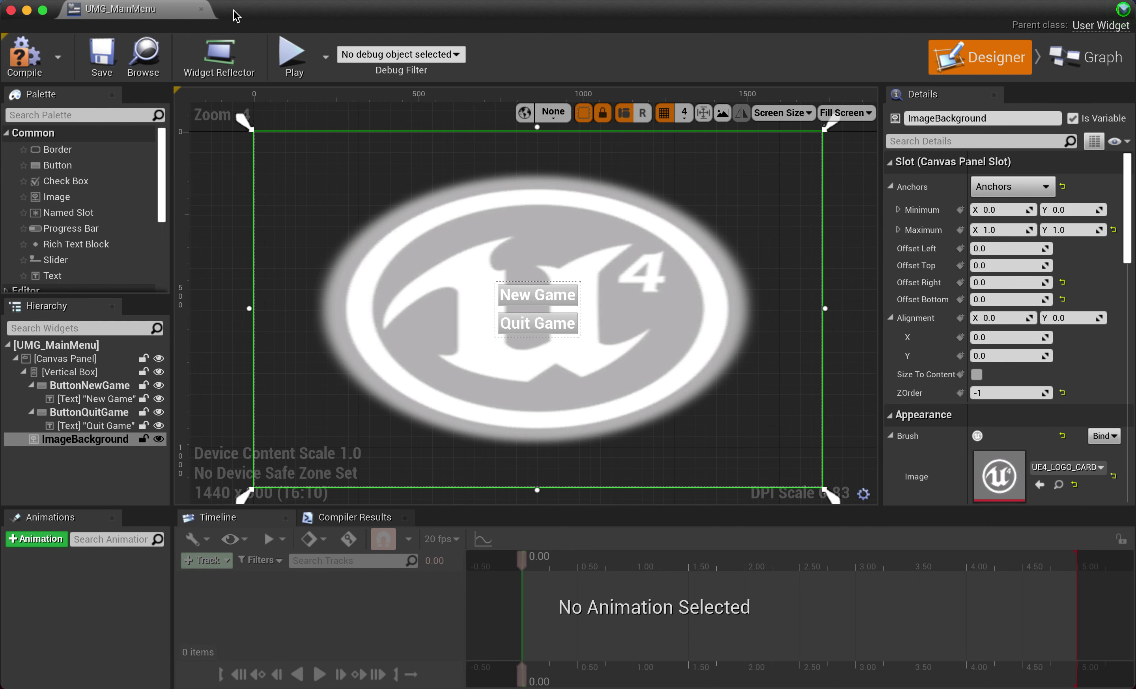
left_click(201, 9)
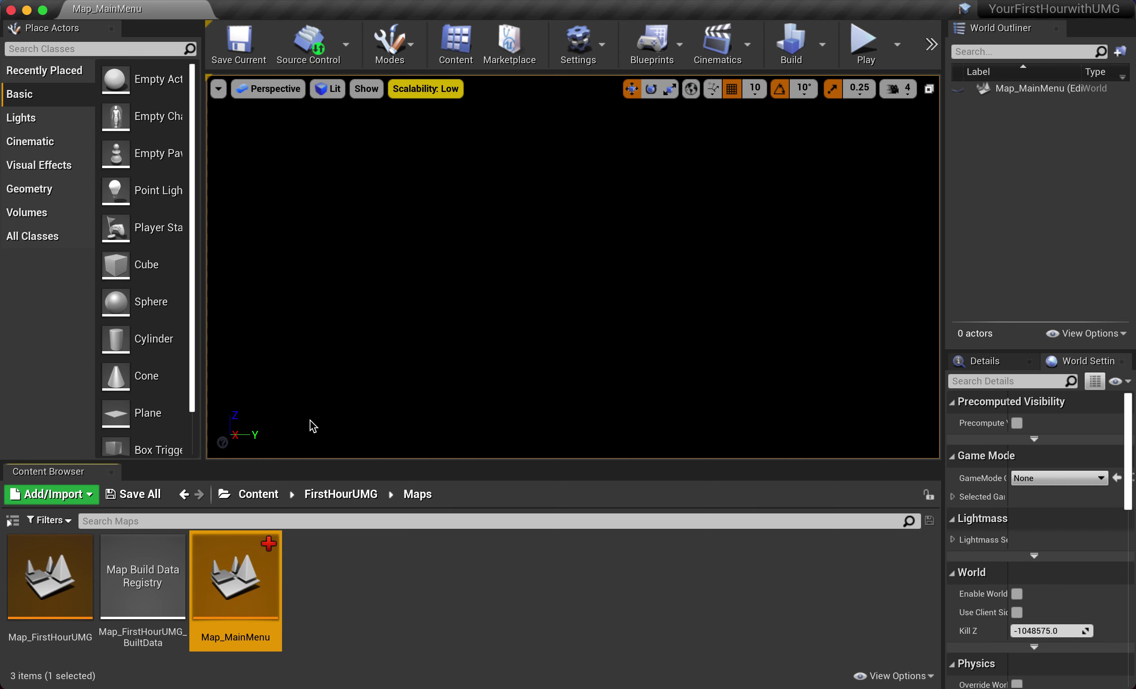
left_click(338, 598)
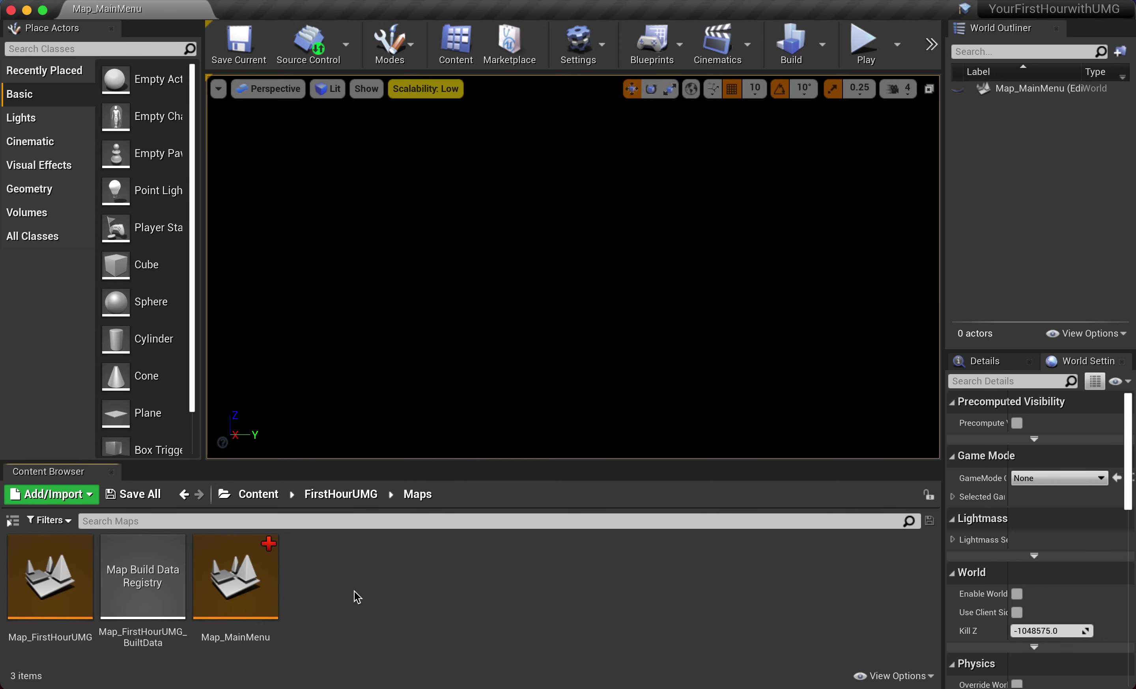
- Create a folder named Blueprints inside FirstHourUMG and open it
left_click(333, 493)
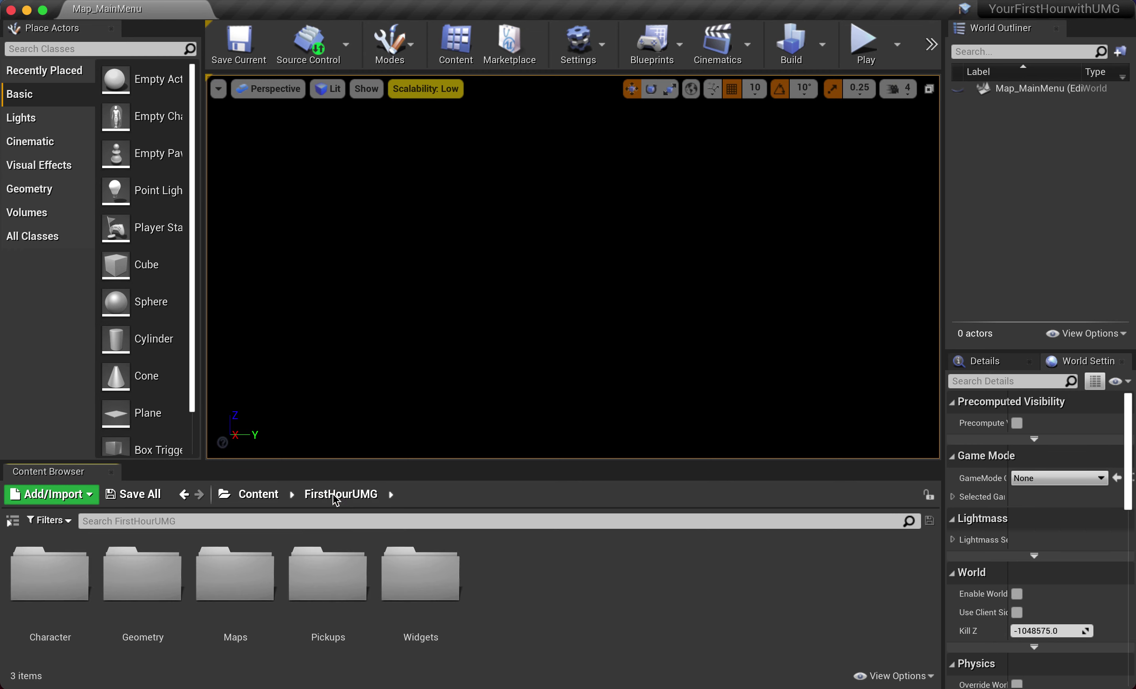
right_click(515, 603)
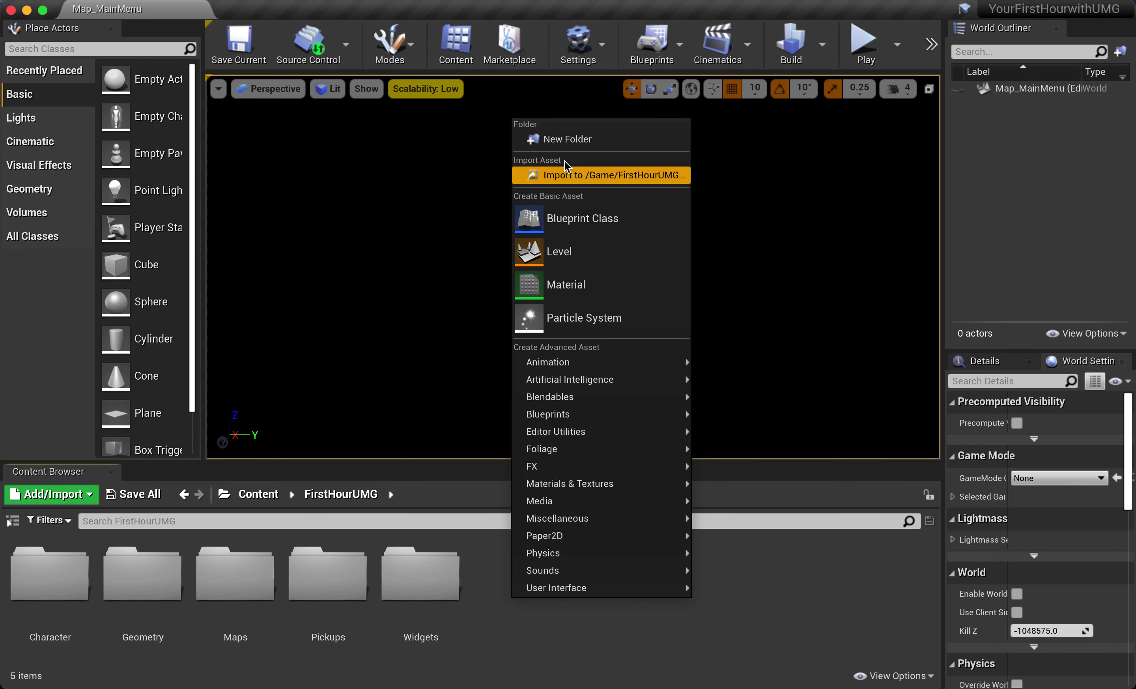
left_click(563, 142)
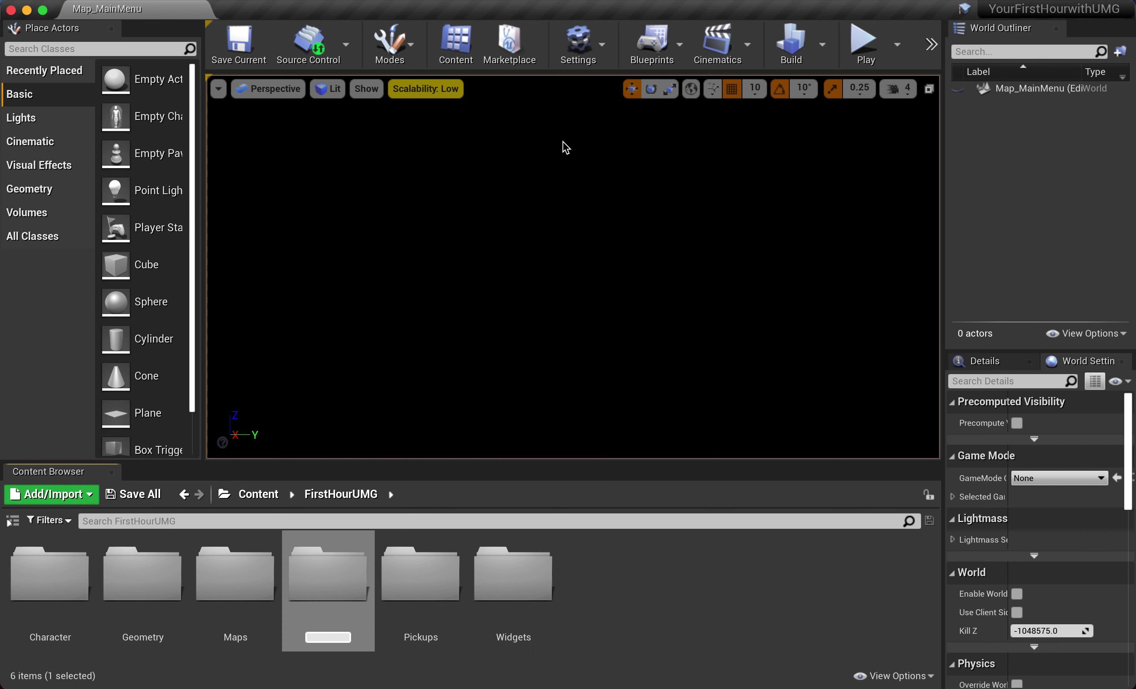
type("Blue")
type("prin")
type("ts")
key("Return")
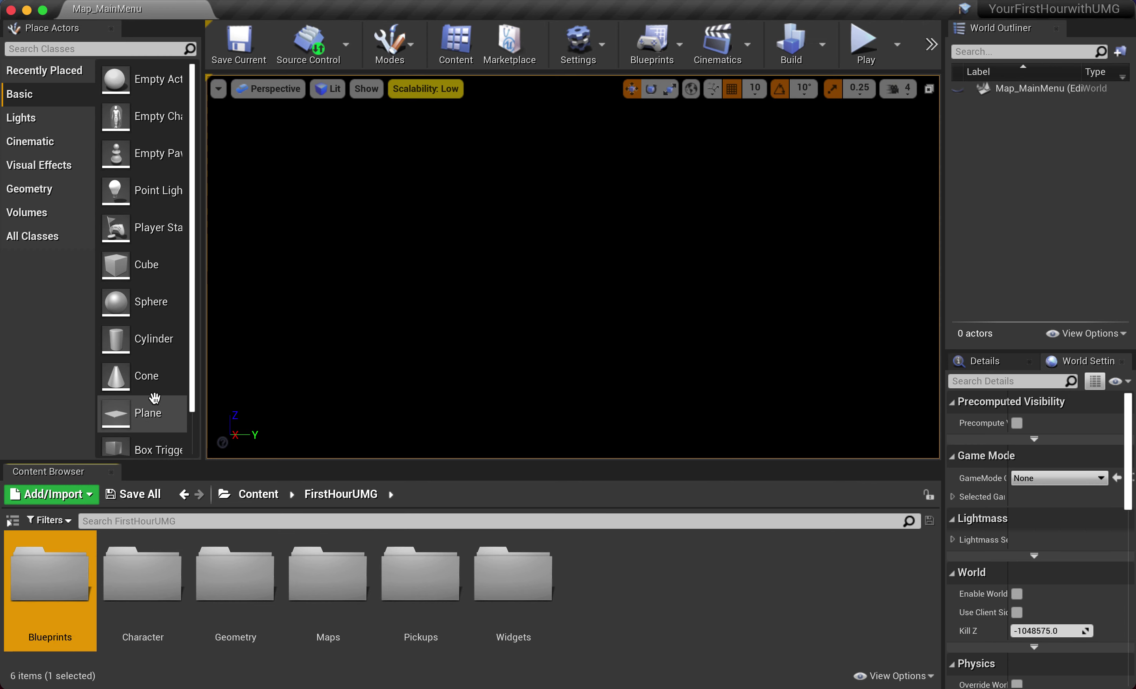
double_click(52, 557)
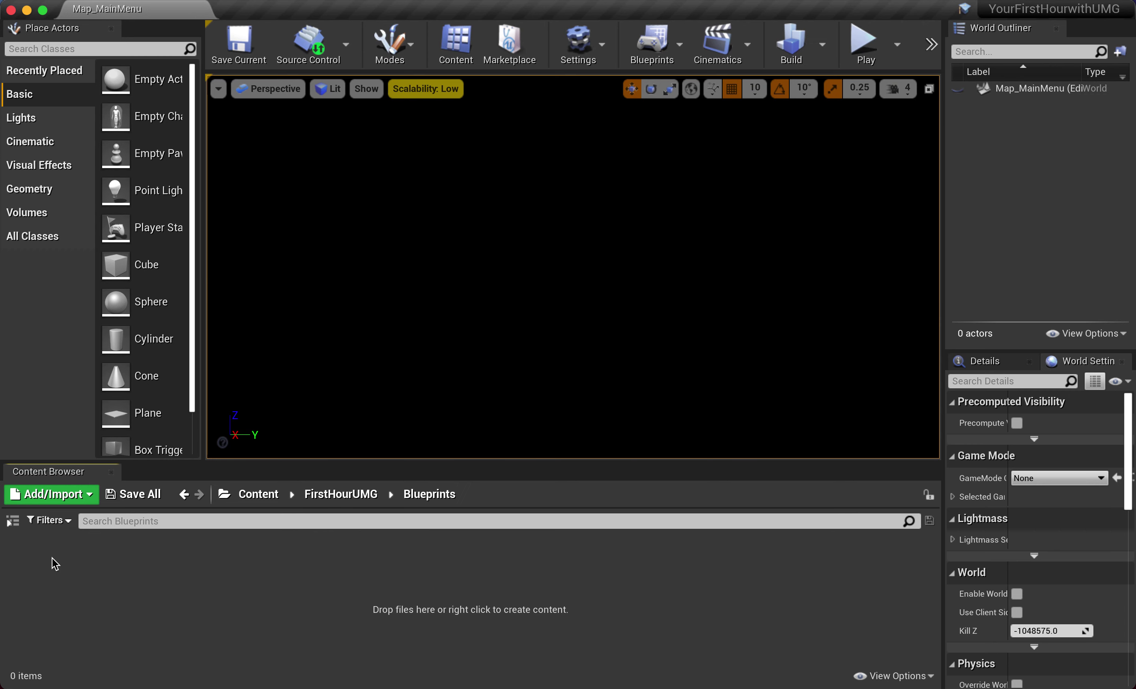
- Create a Game Mode Base blueprint class named GM_MainMenu
right_click(219, 547)
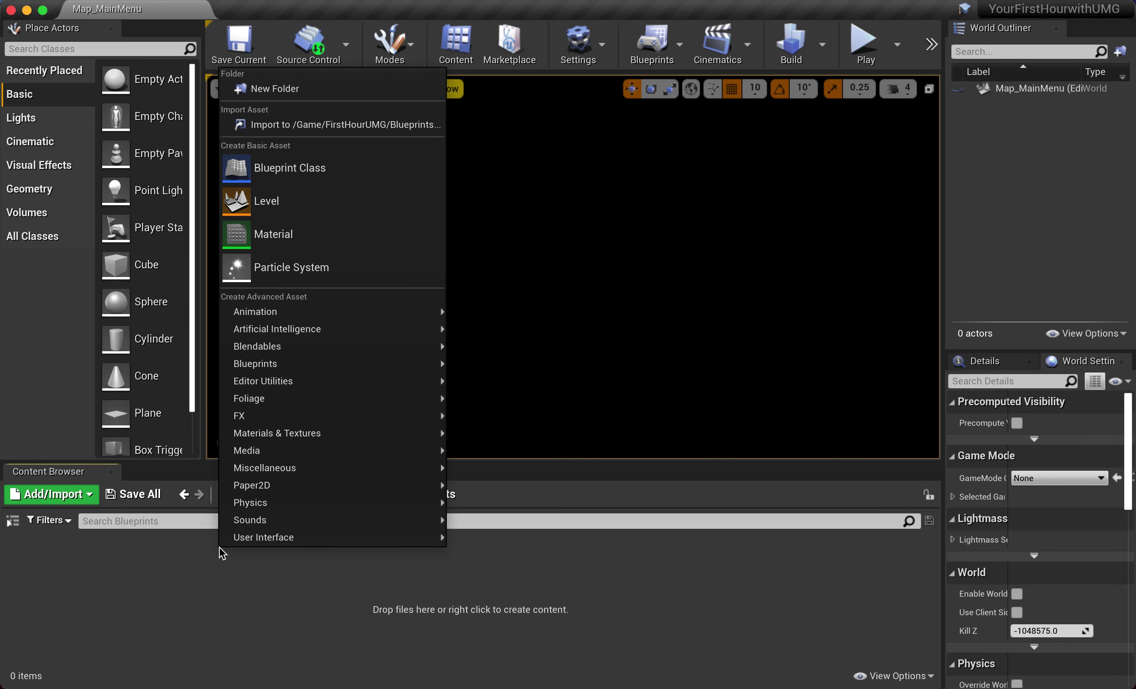
left_click(318, 179)
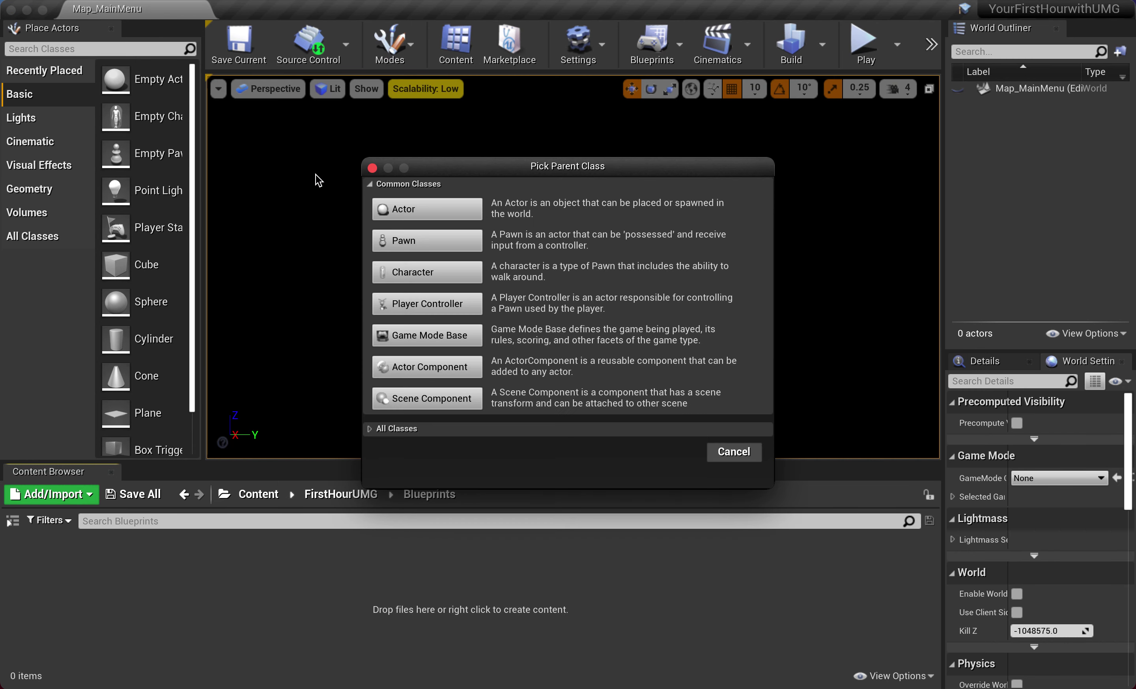
left_click(426, 338)
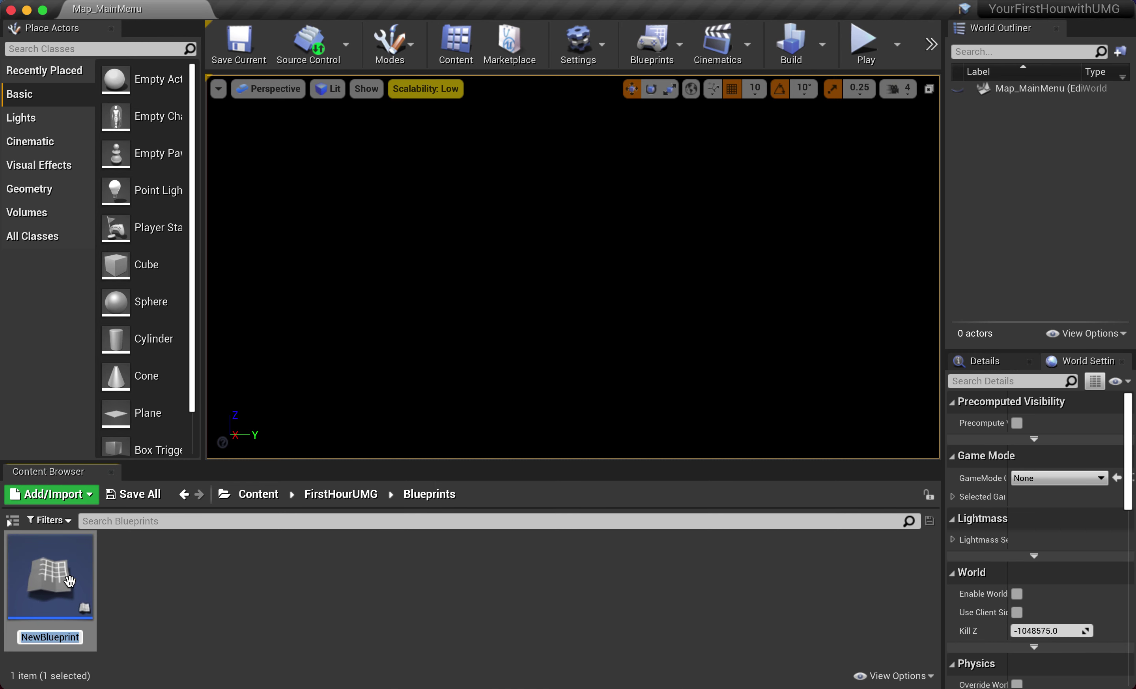
type("GM_")
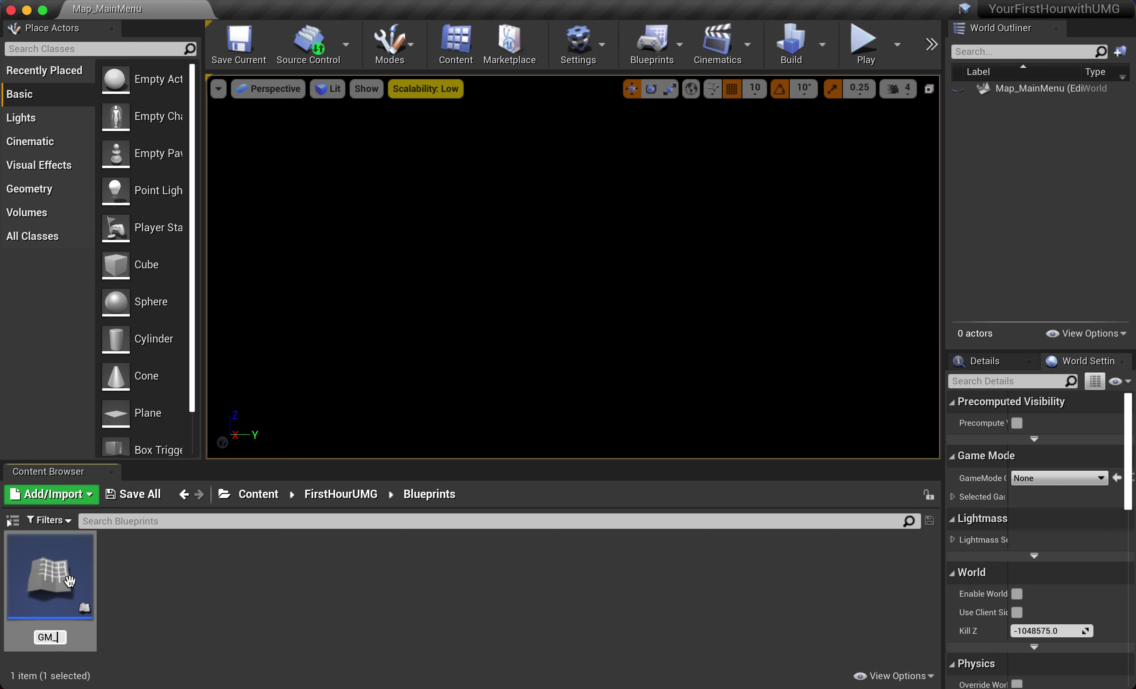
type("Main")
type("Menu")
key("Return")
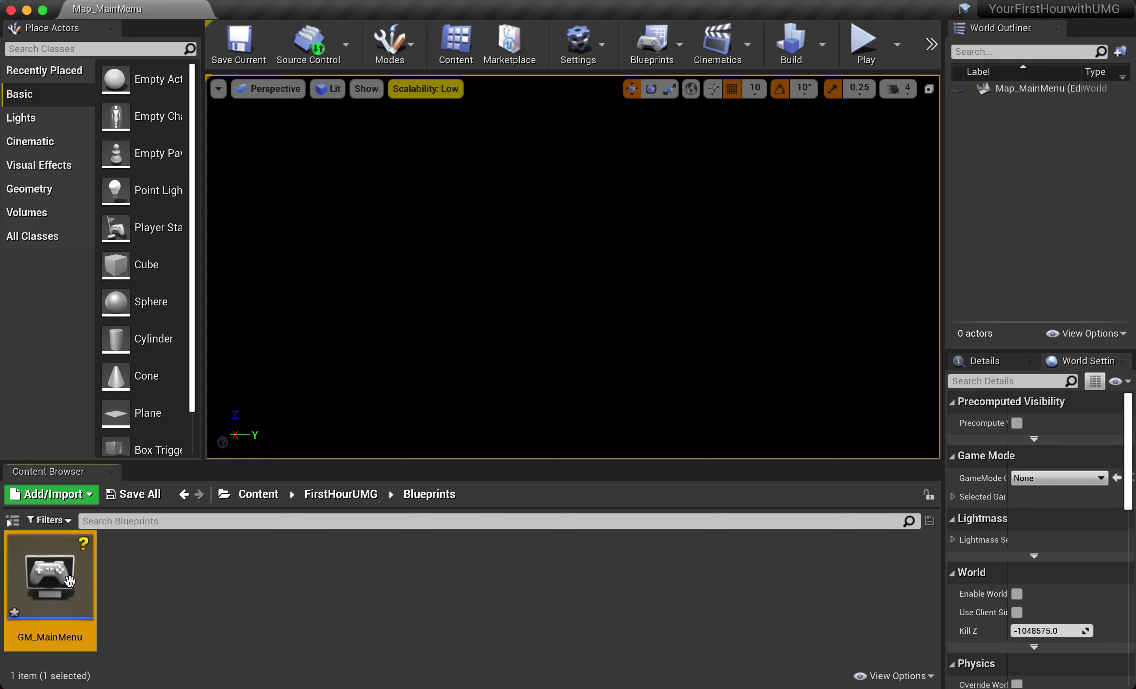
- Set GM_MainMenu's Default Pawn Class to None
double_click(39, 581)
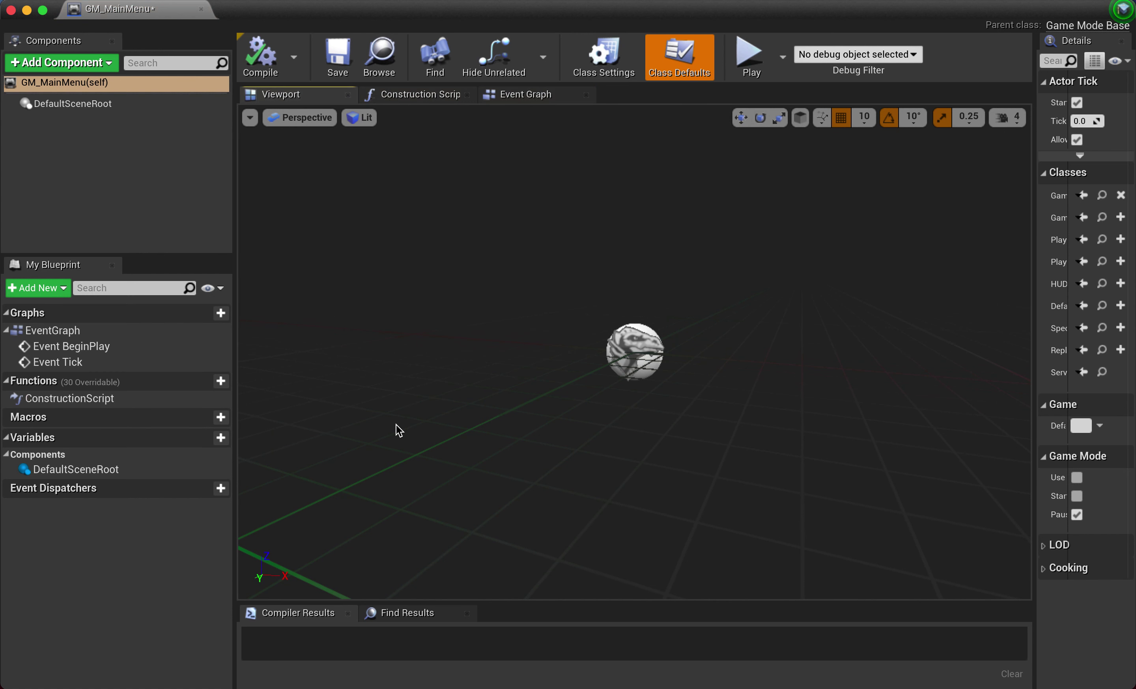
left_click_drag(1034, 315, 775, 313)
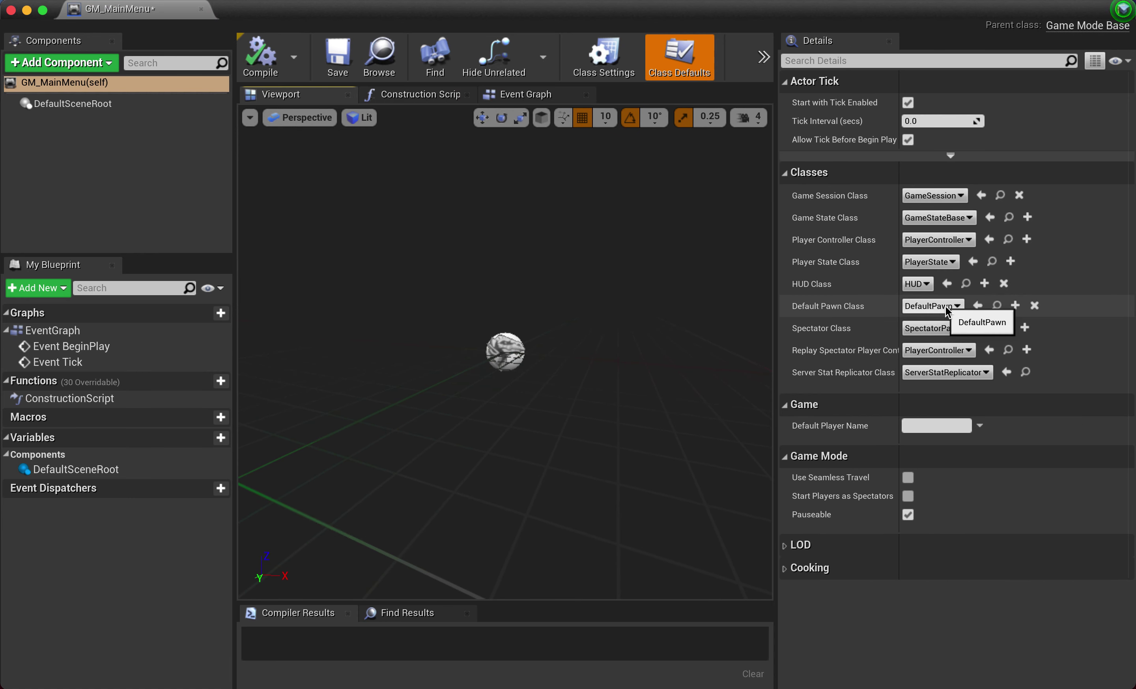
left_click(947, 308)
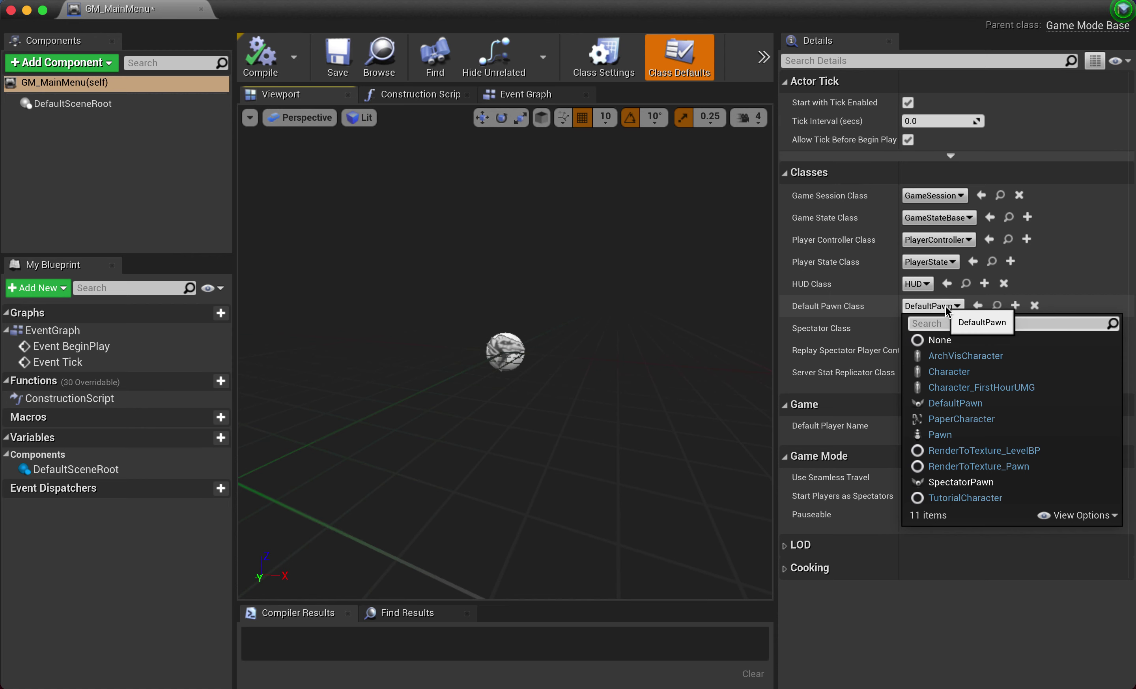
left_click(959, 342)
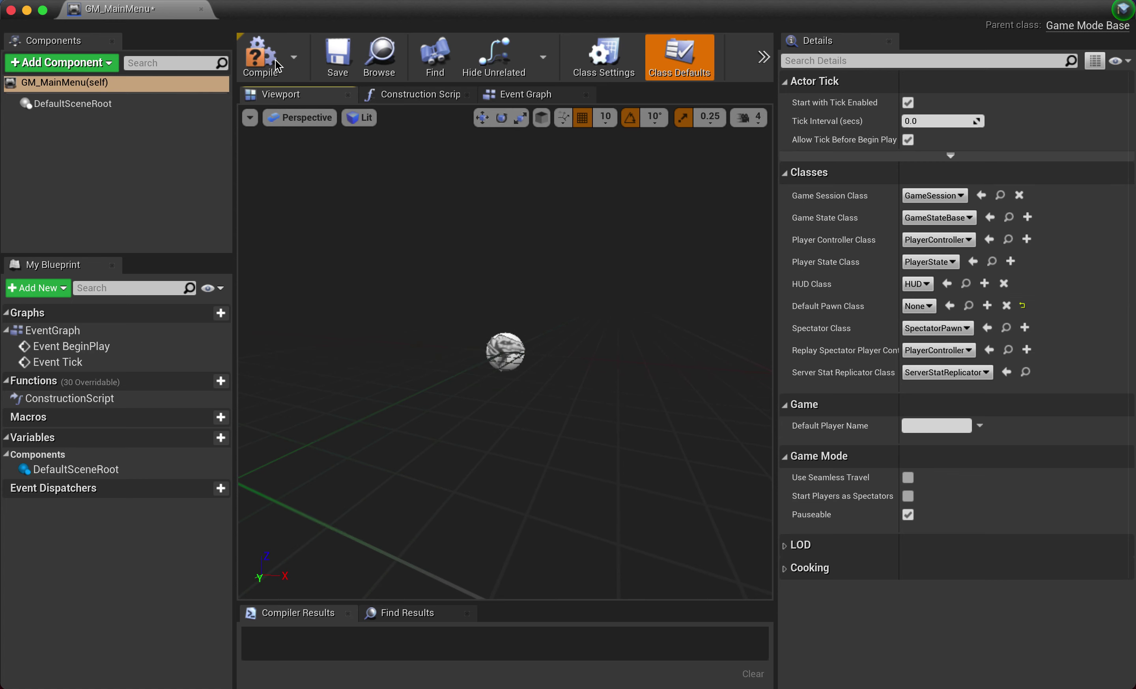
- Compile, save and close the GM_MainMenu blueprint
left_click(260, 55)
left_click(345, 62)
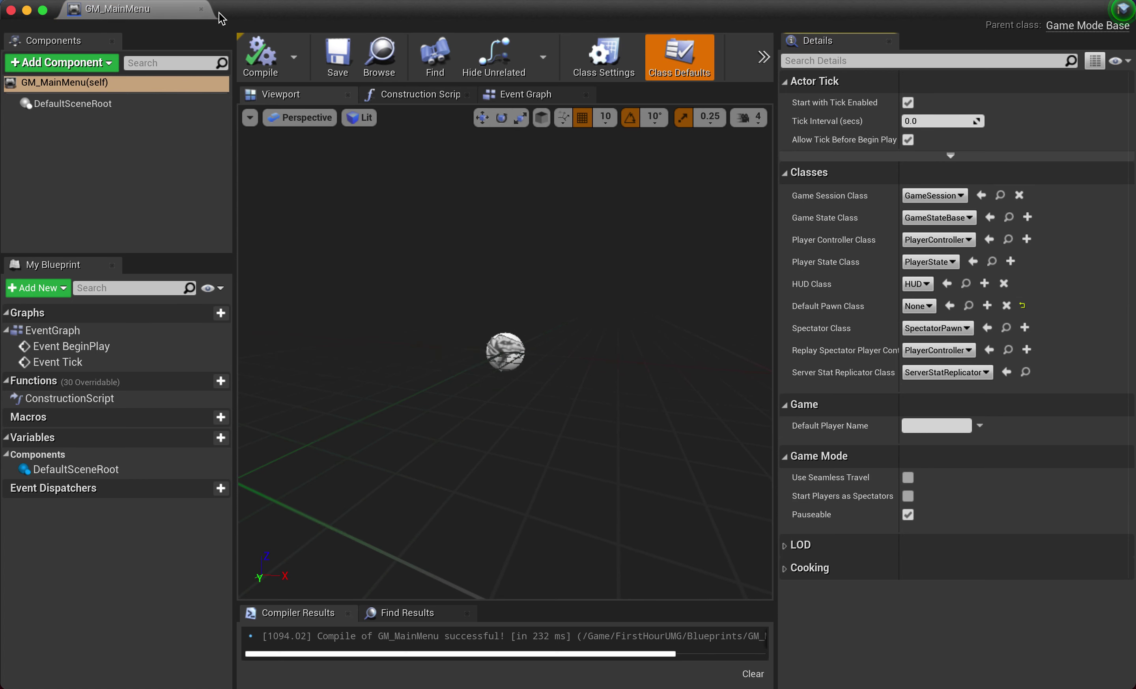
left_click(203, 12)
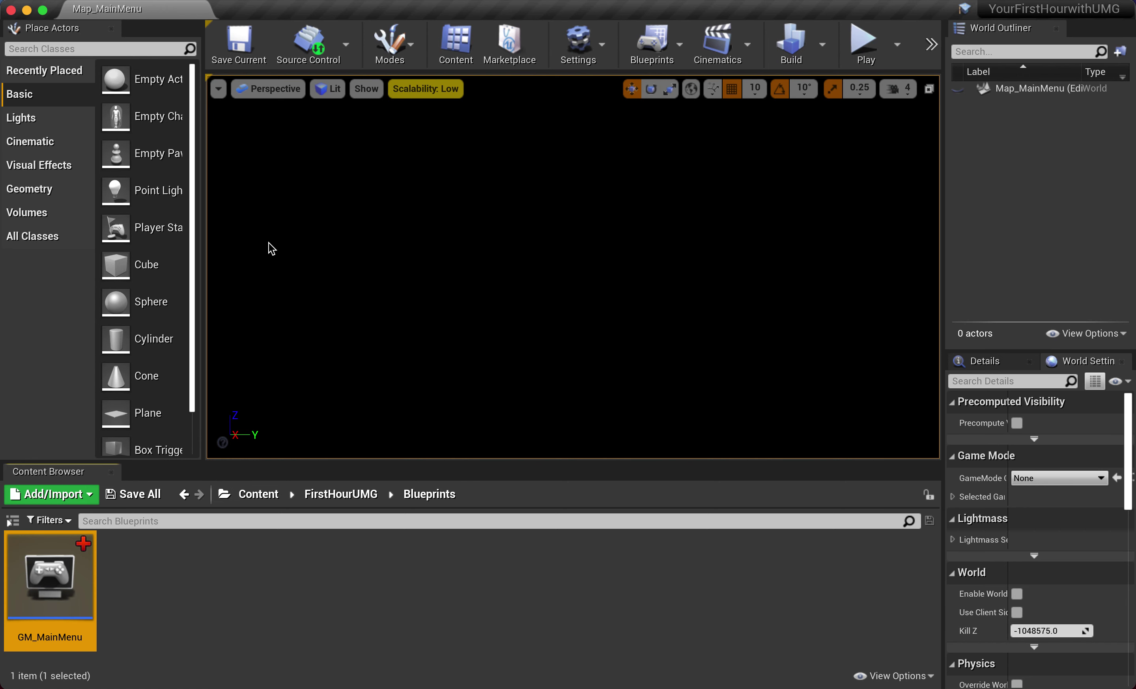
- Set the World Settings GameMode Override to GM_MainMenu and save Map_MainMenu
left_click(302, 585)
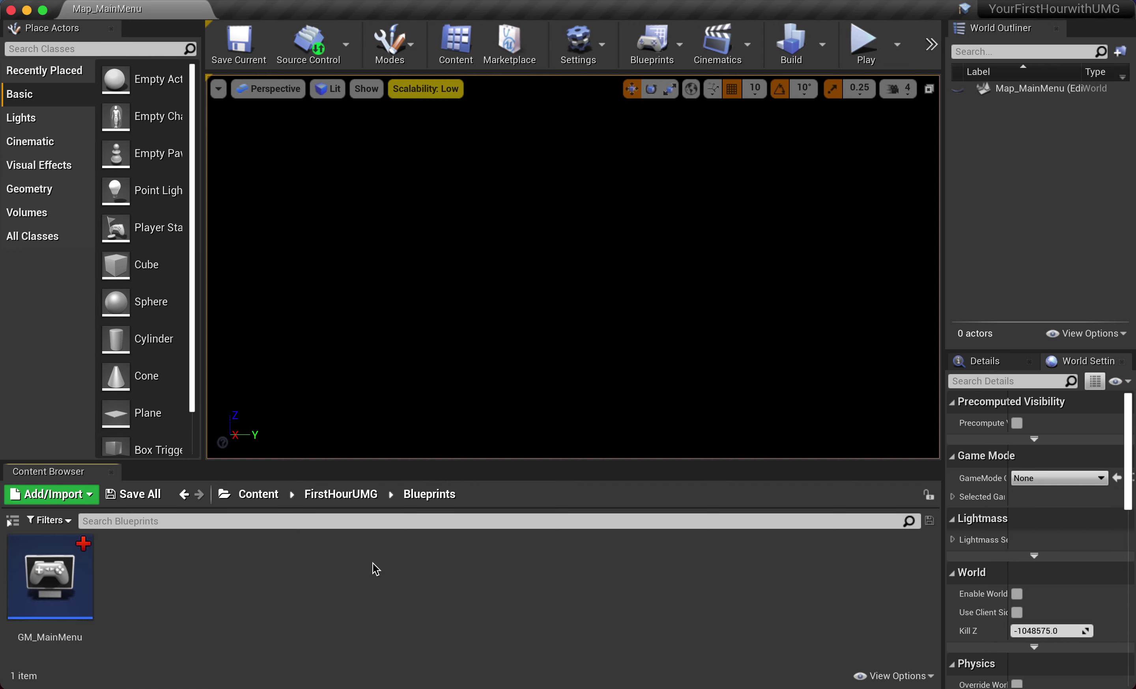
left_click(1023, 480)
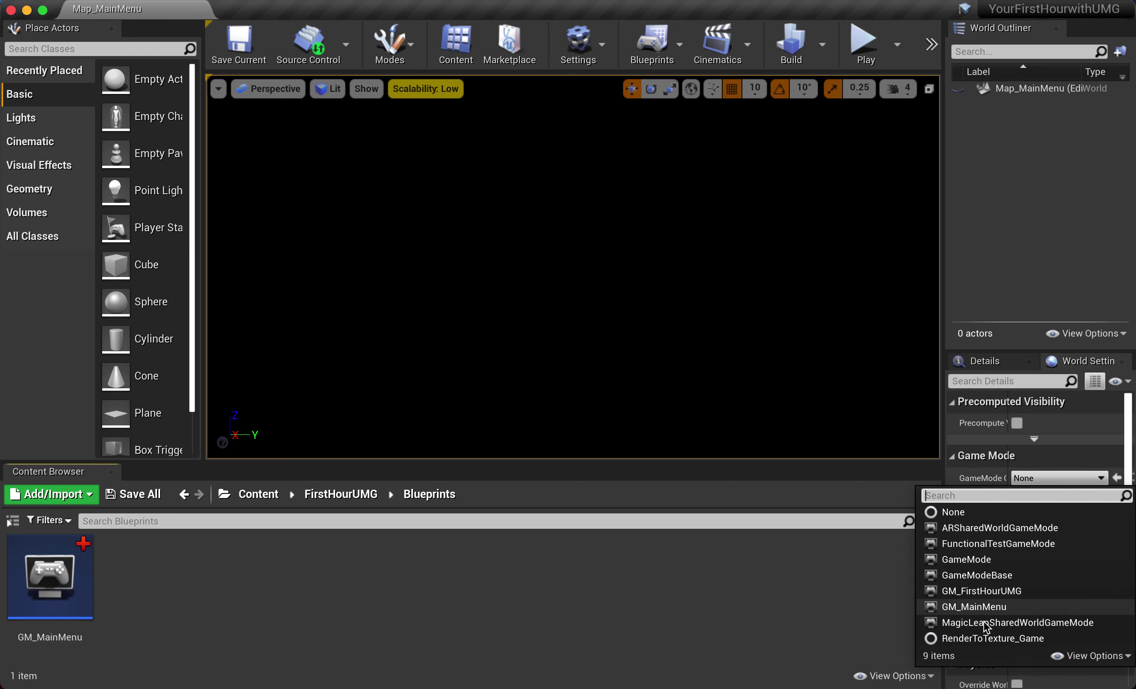
left_click(984, 607)
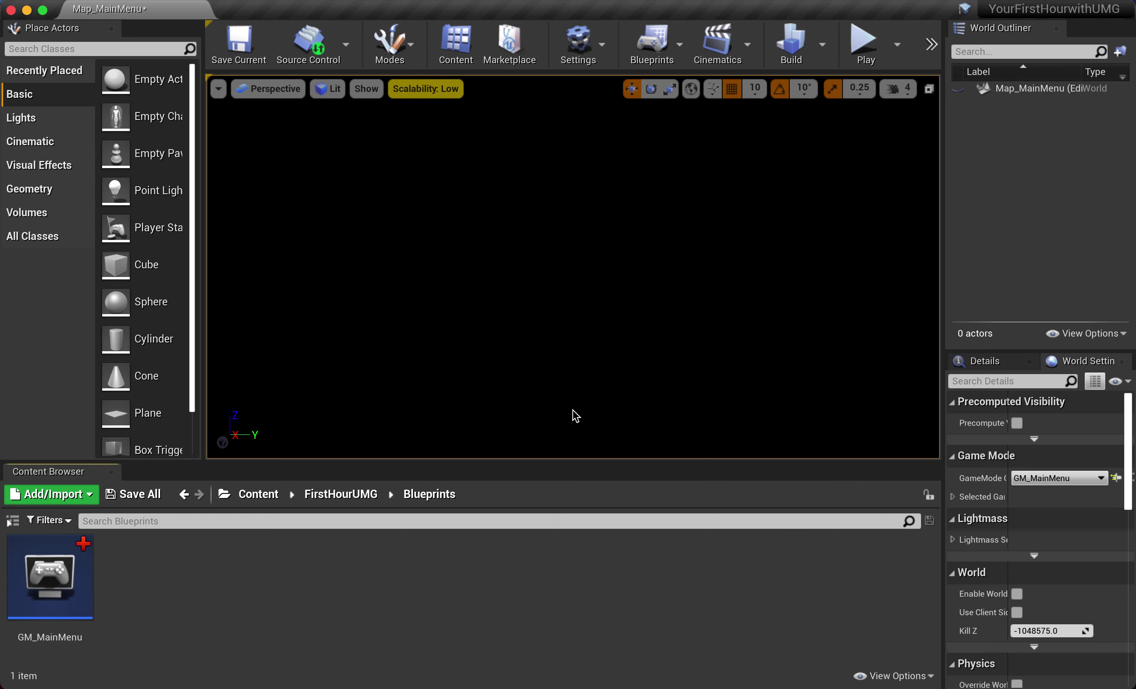
left_click(251, 61)
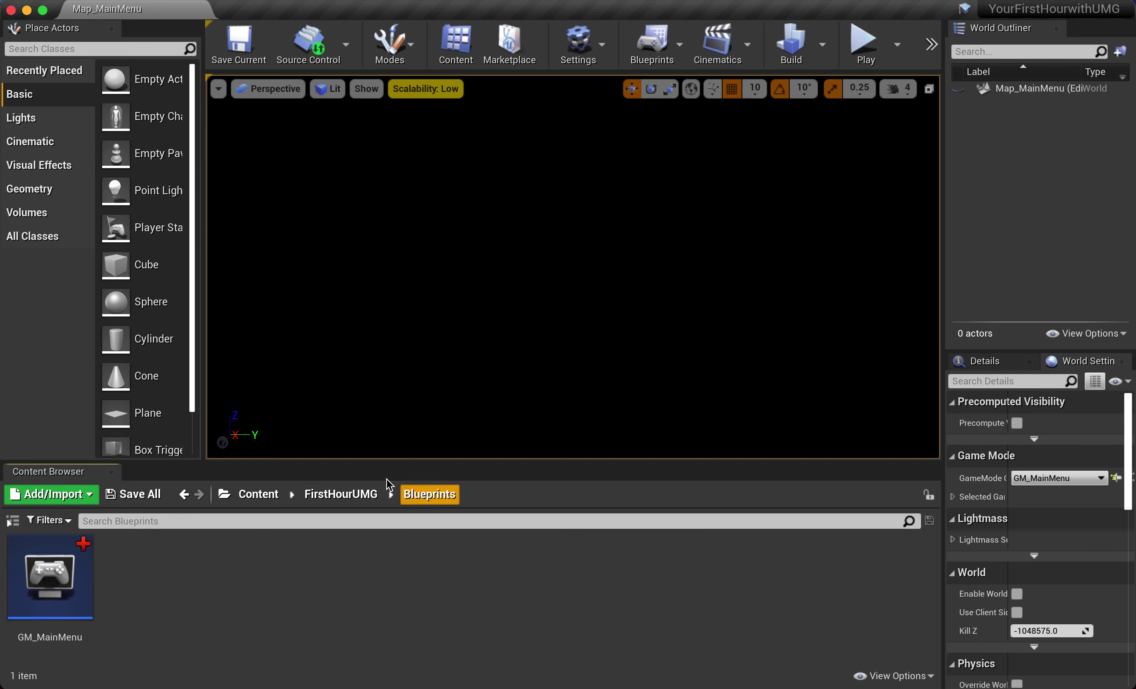
- Open the UMG_MainMenu widget from FirstHourUMG > Widgets
left_click(360, 486)
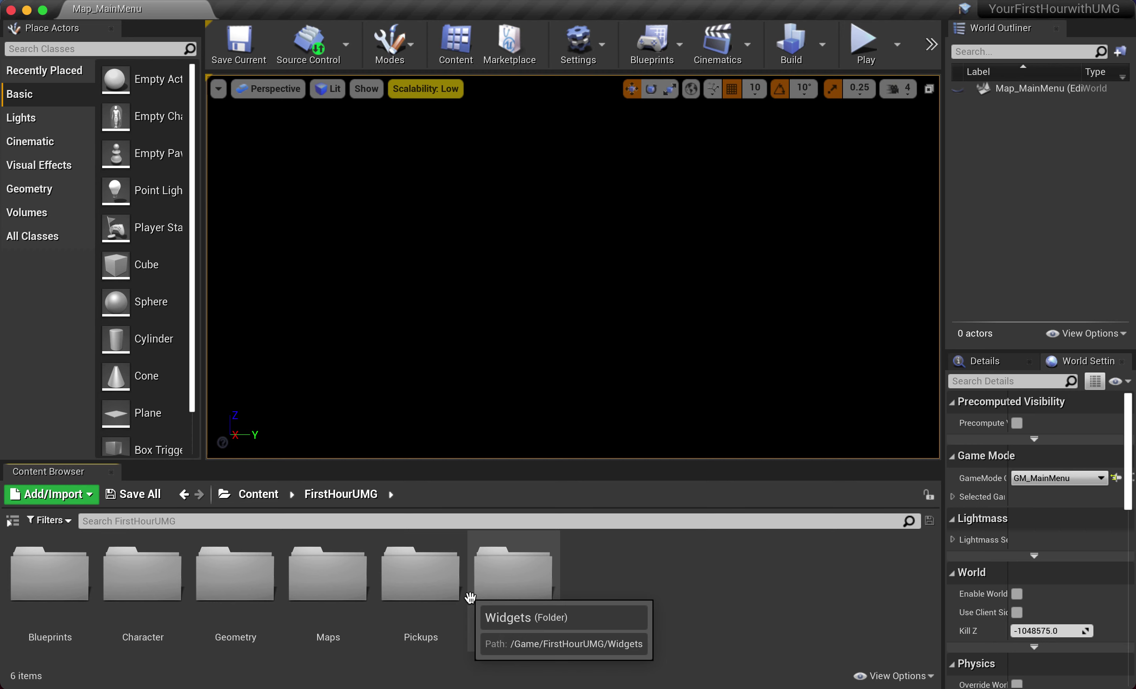
double_click(520, 593)
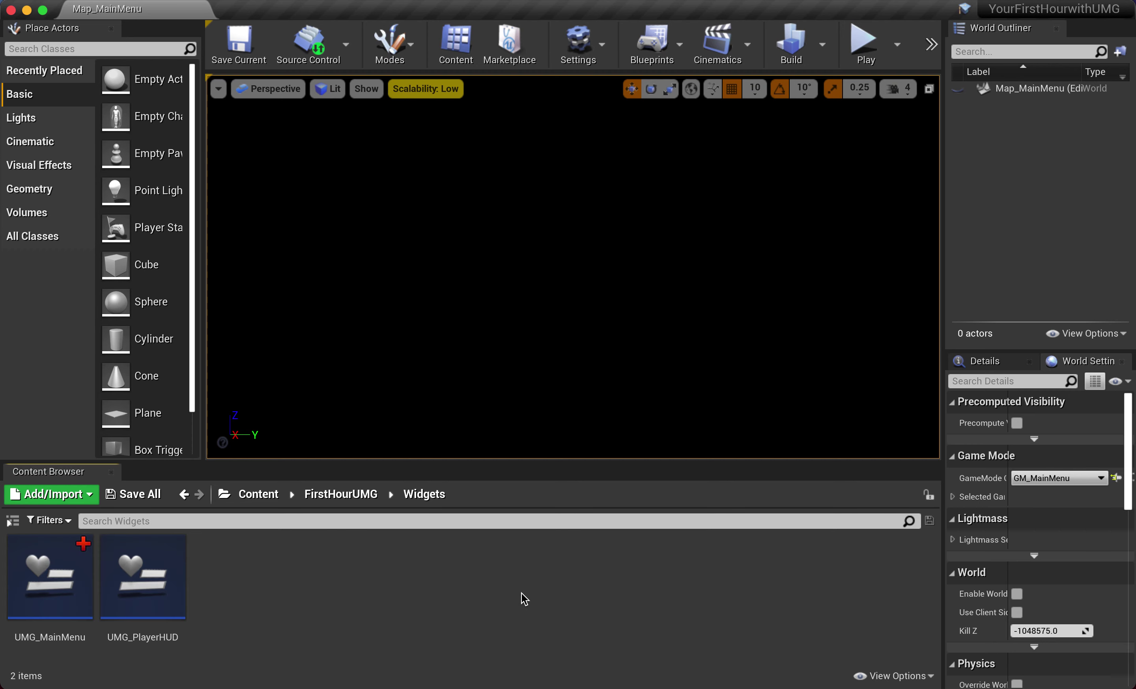
left_click(71, 568)
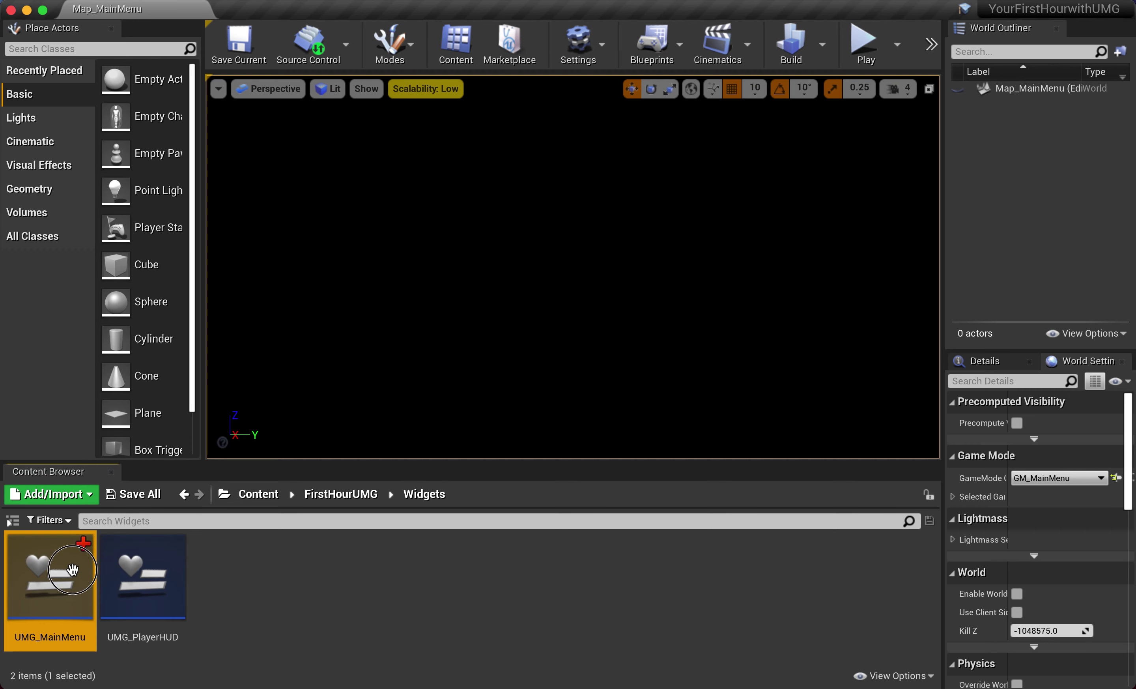
double_click(73, 568)
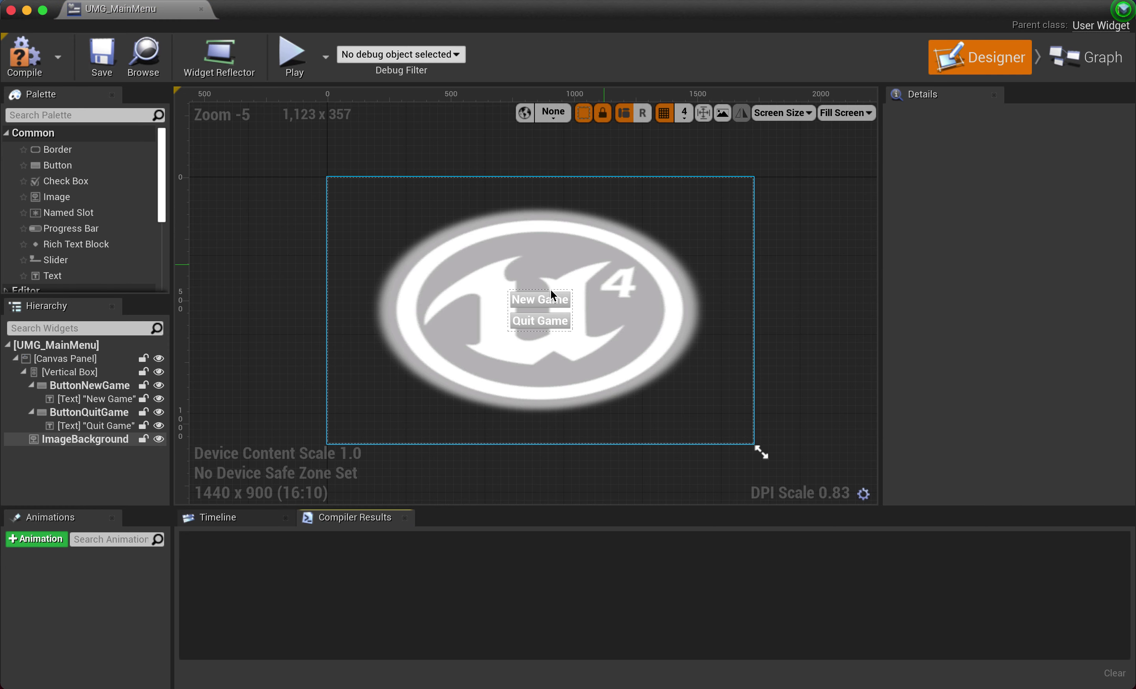
- Inspect the ButtonNewGame and ButtonQuitGame buttons, then switch to the widget's Event Graph
left_click(532, 303)
left_click(539, 305)
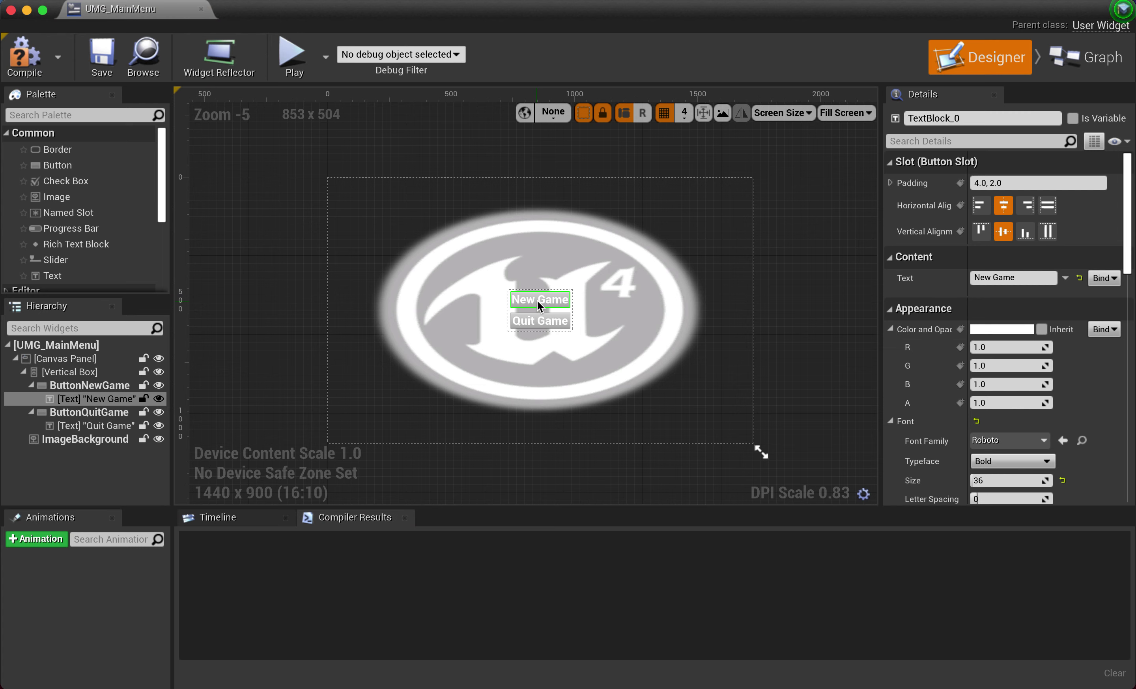
left_click(92, 388)
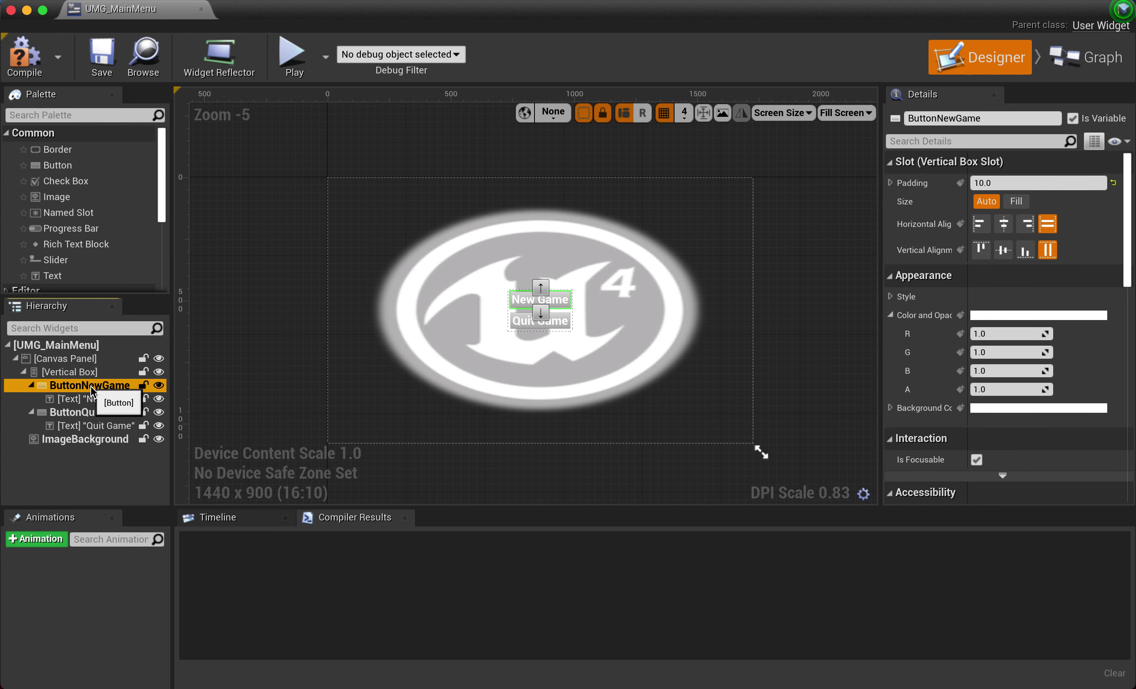
left_click(90, 414)
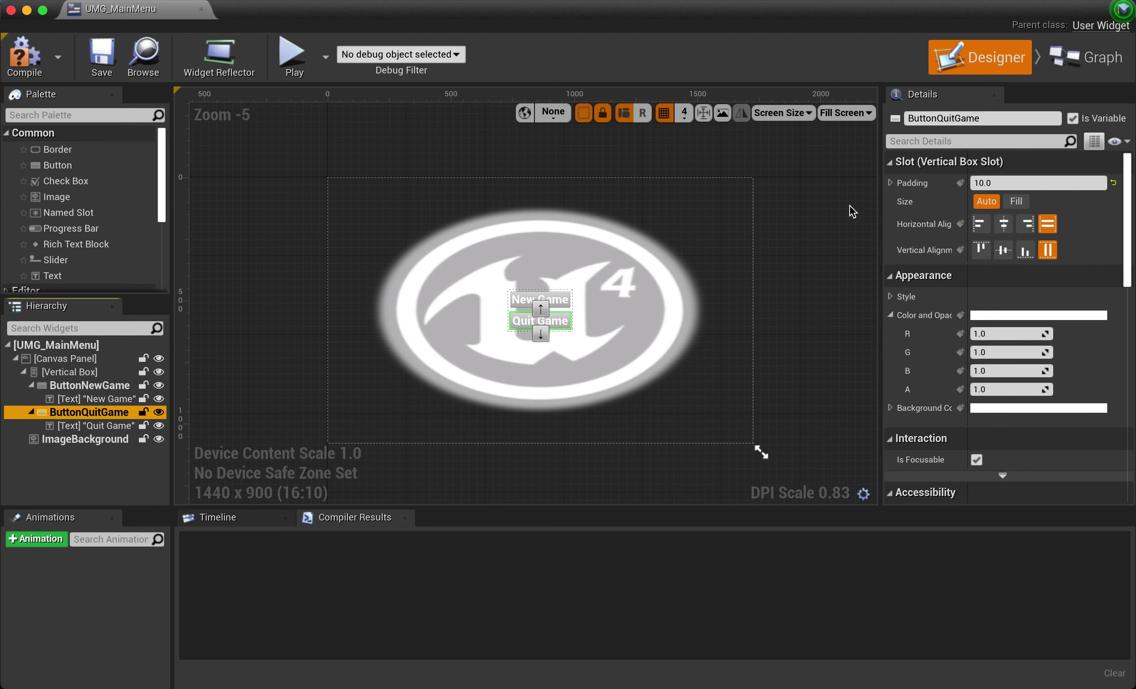
left_click(1050, 78)
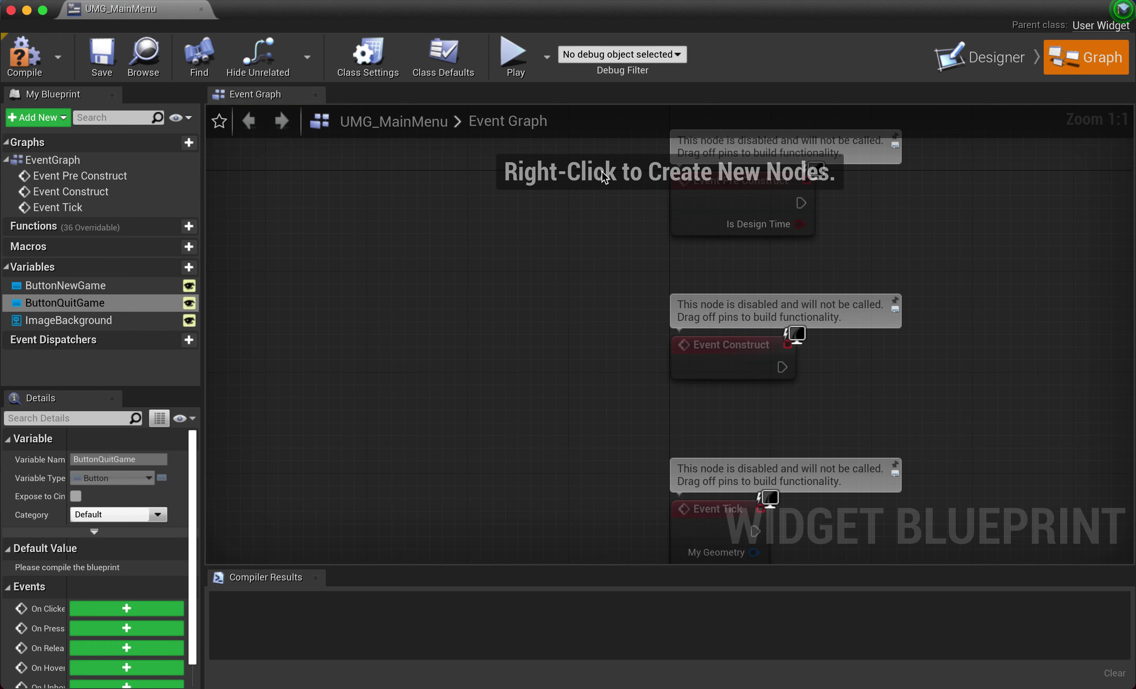
- Delete the three default event nodes and add On Clicked events for ButtonNewGame and ButtonQuitGame
left_click_drag(627, 148, 876, 523)
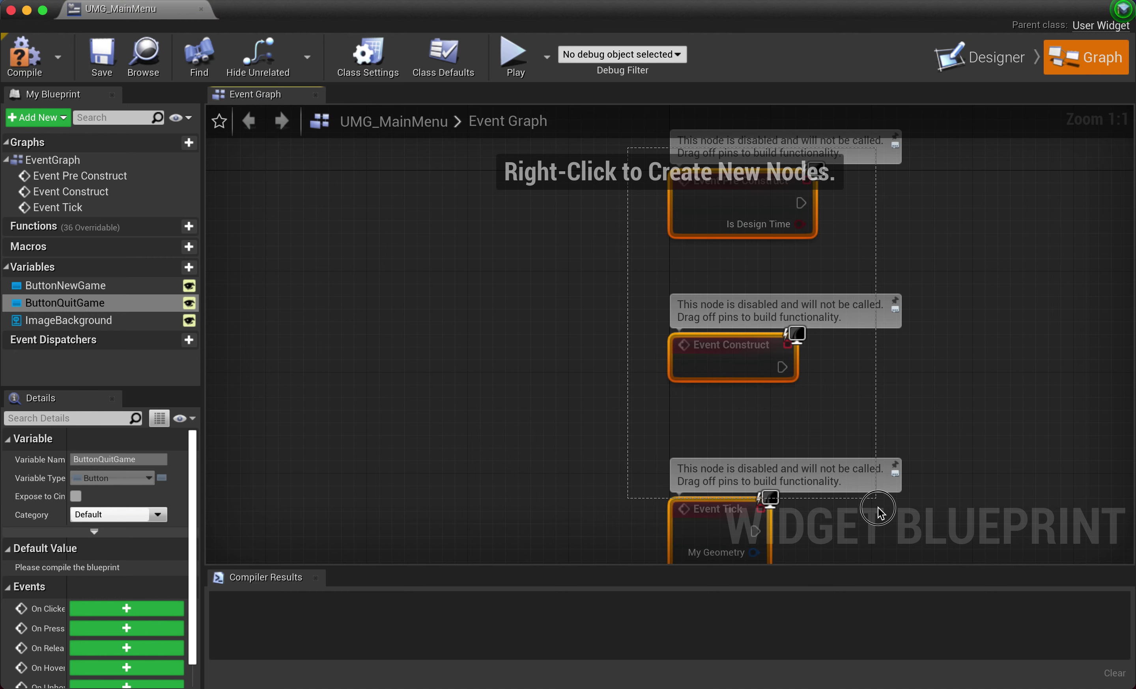
key("Delete")
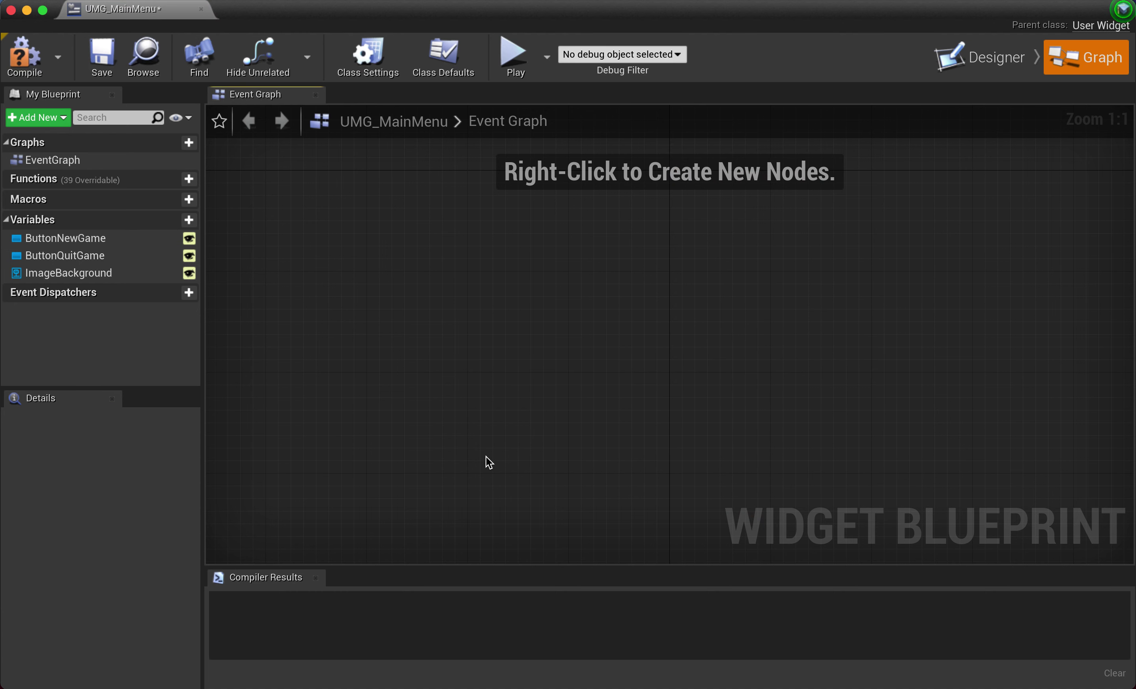
left_click(73, 237)
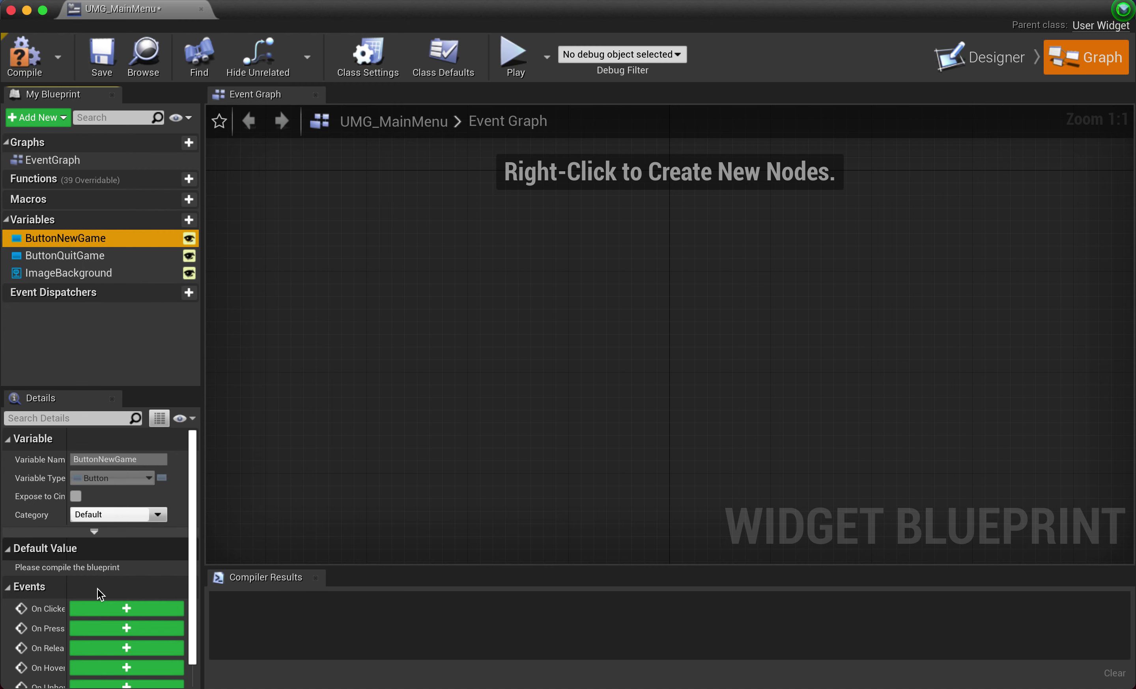
left_click(103, 607)
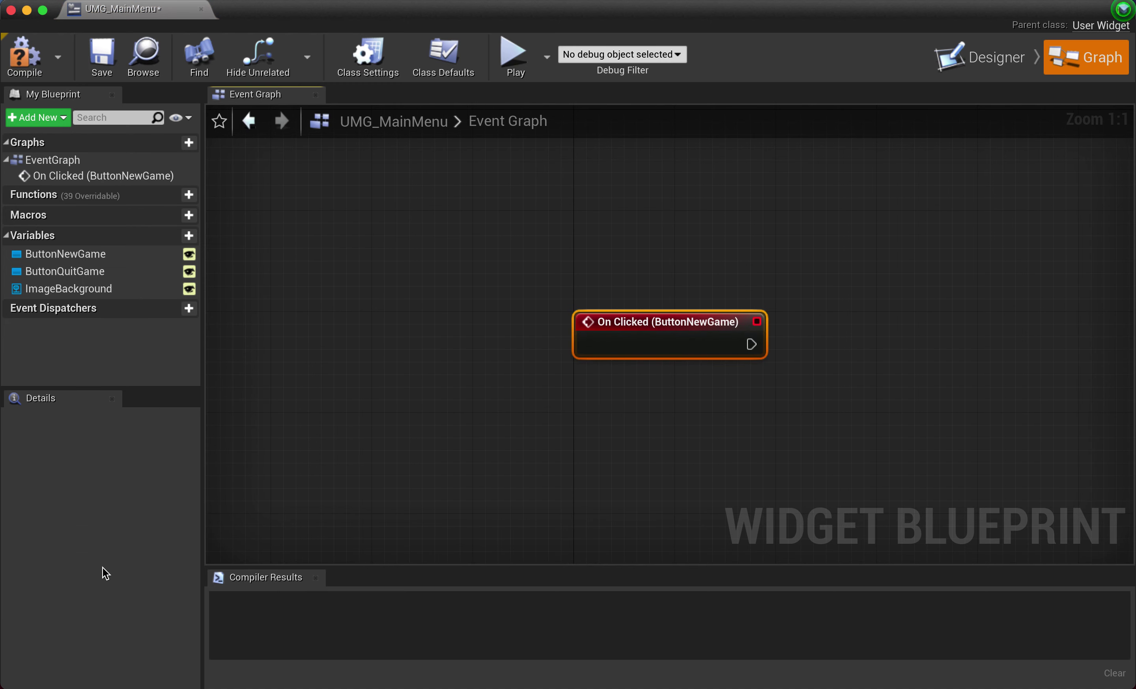
left_click(67, 274)
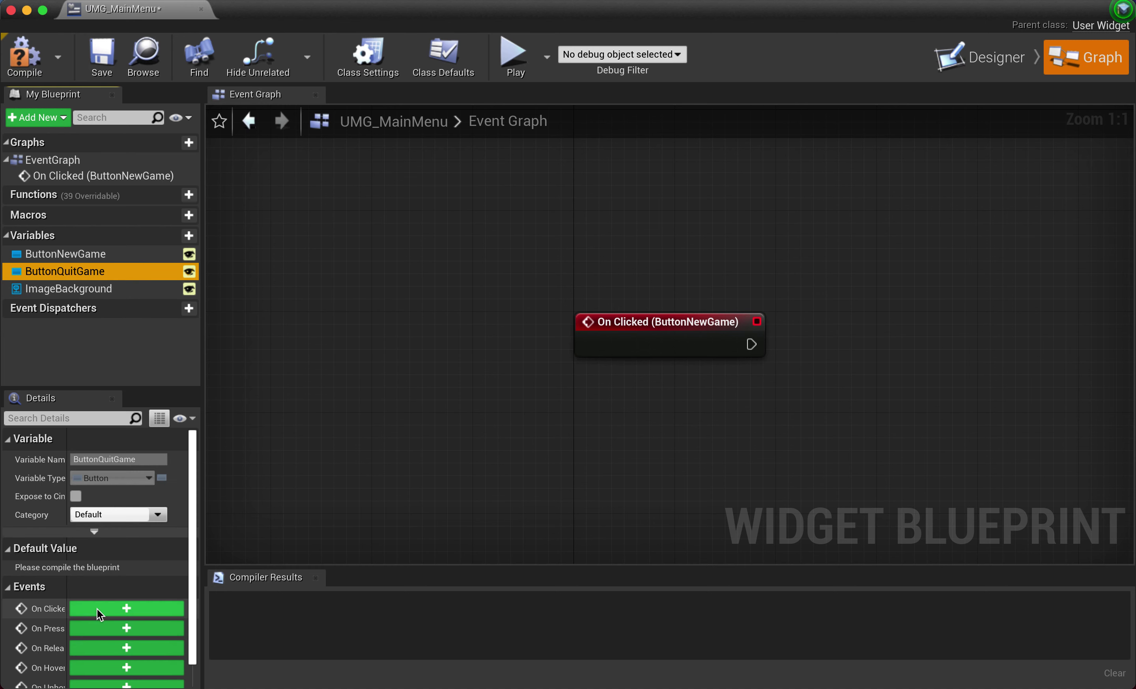
left_click(97, 610)
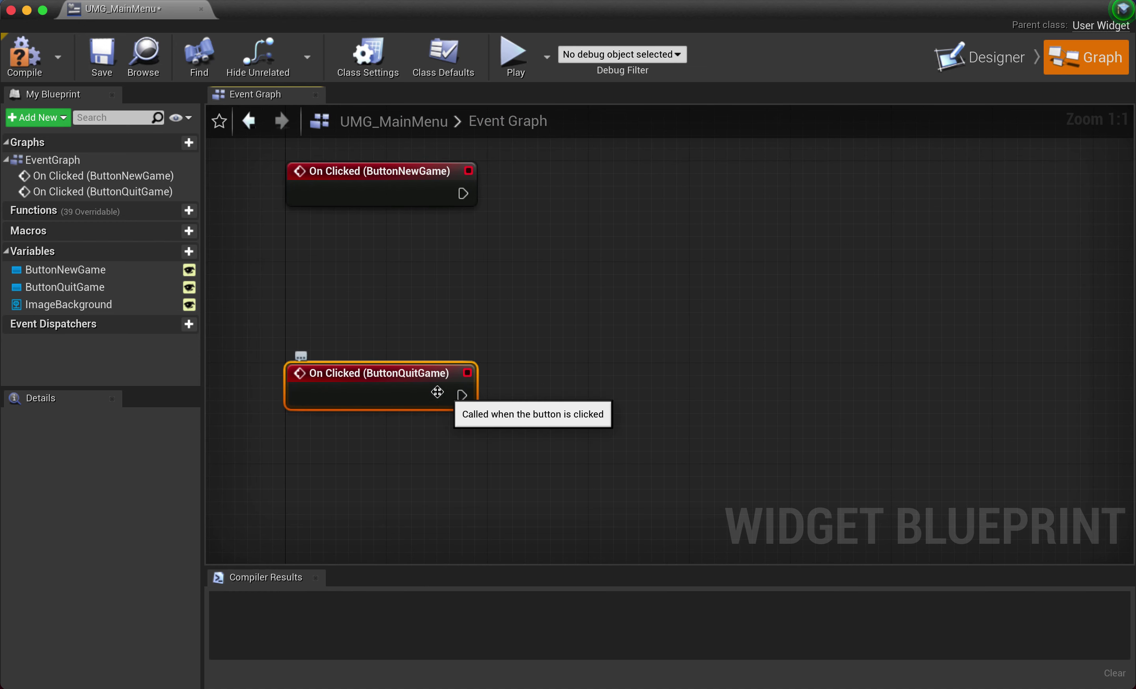
- Add a Quit Game node wired to the ButtonQuitGame On Clicked event
left_click_drag(462, 395, 557, 397)
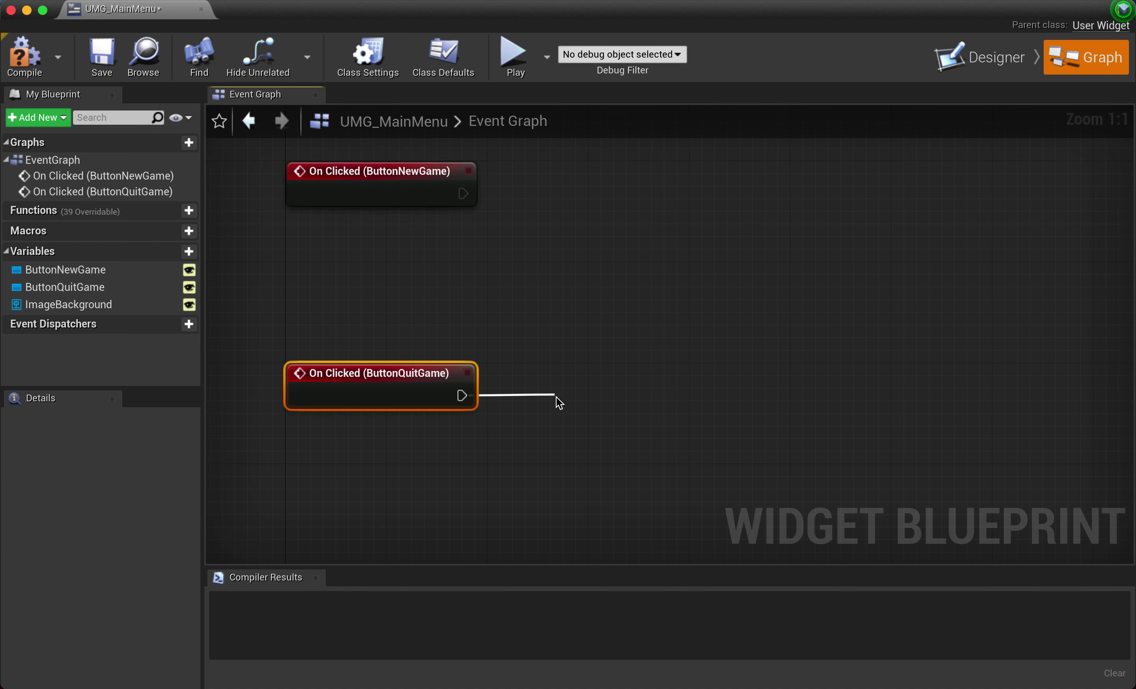
type("quit")
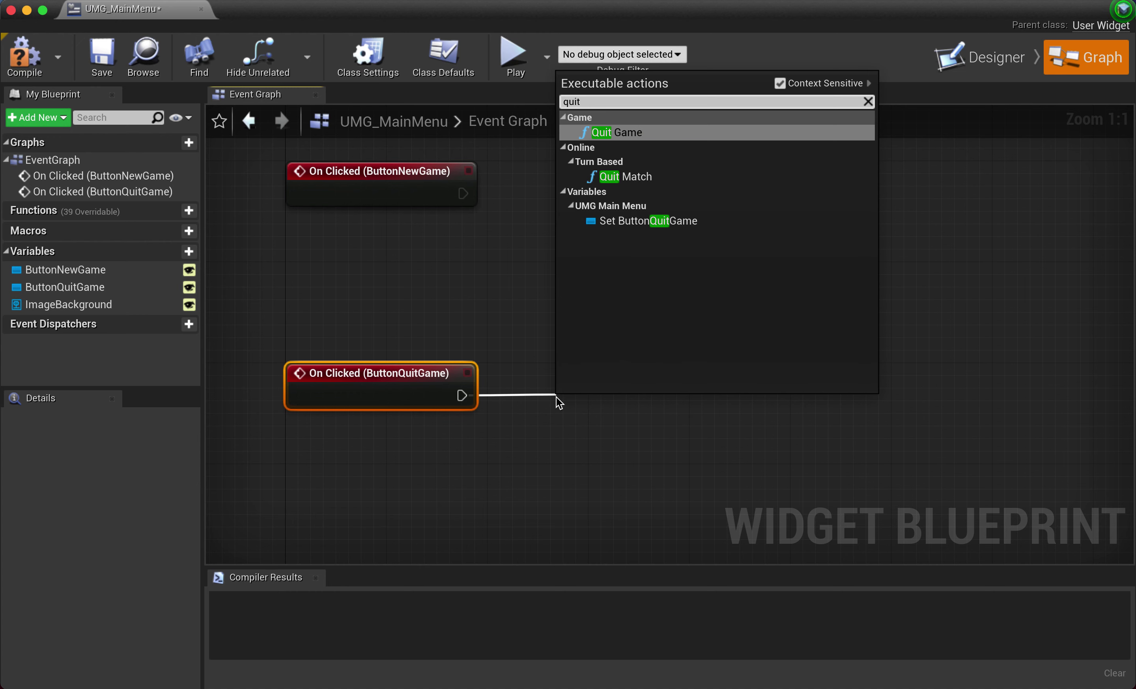
type(" game")
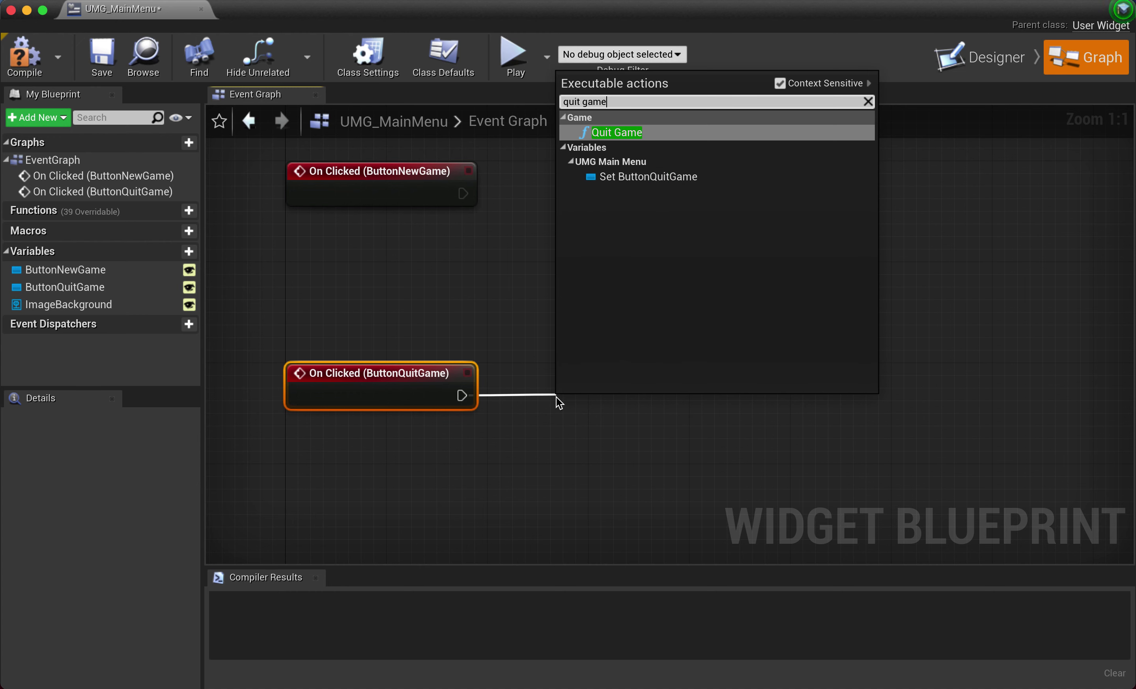
key("Return")
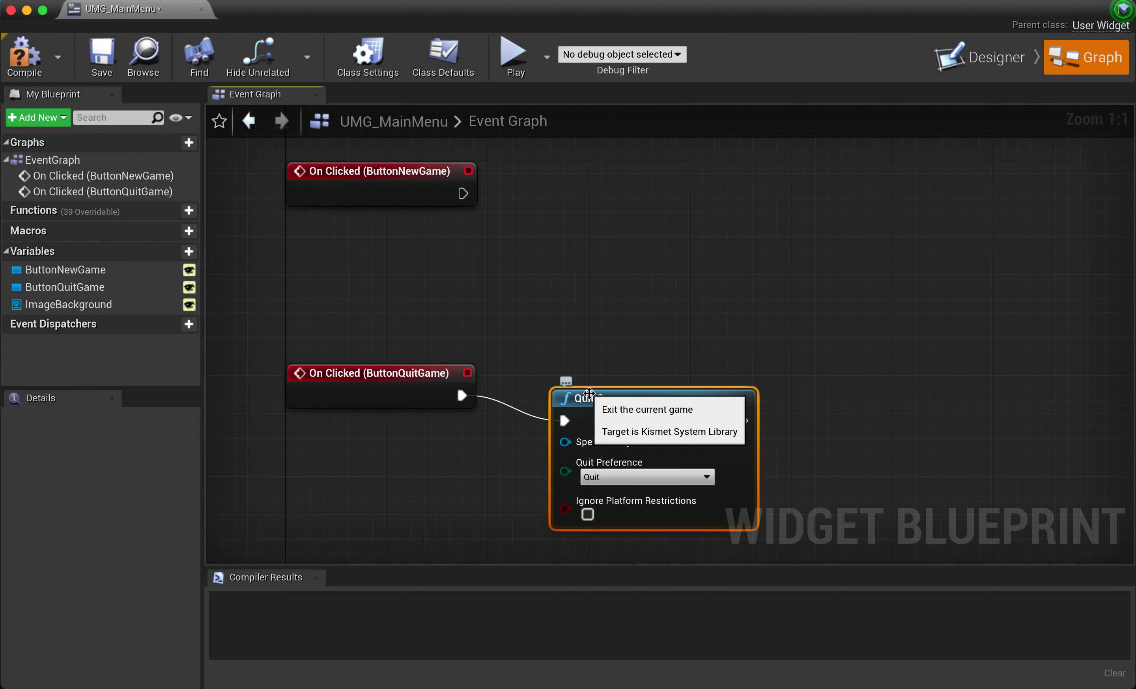
- Nudge the Quit Game node up and left beside its event and reframe the graph
left_click_drag(575, 391, 550, 366)
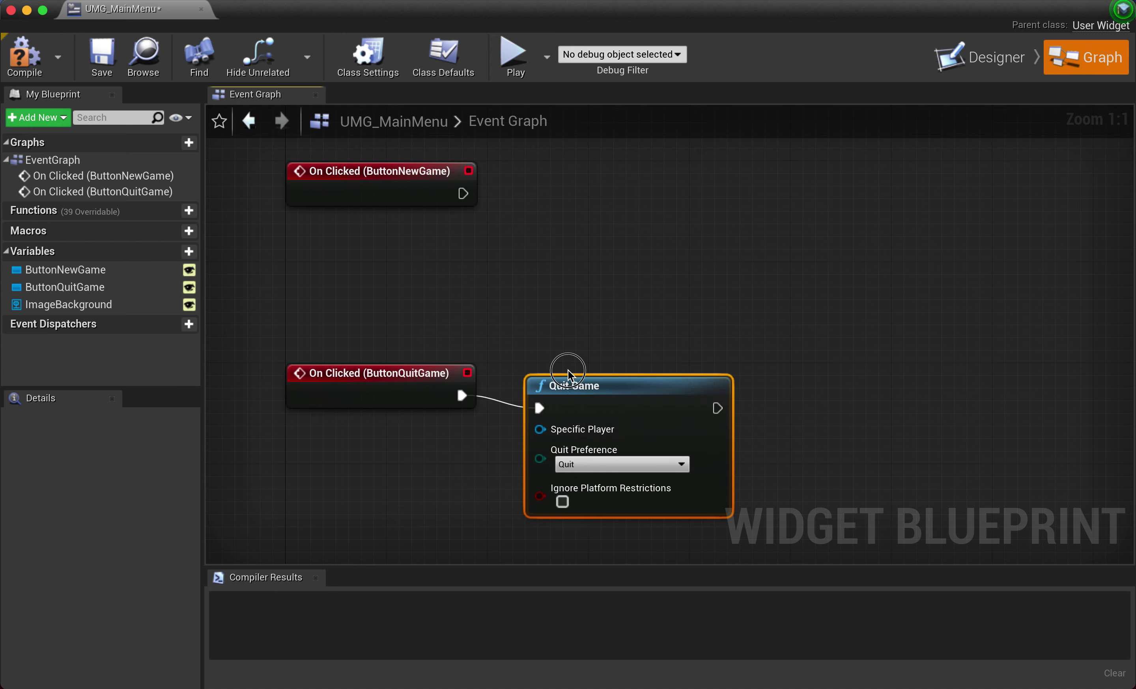
left_click(478, 299)
right_click_drag(479, 299, 437, 405)
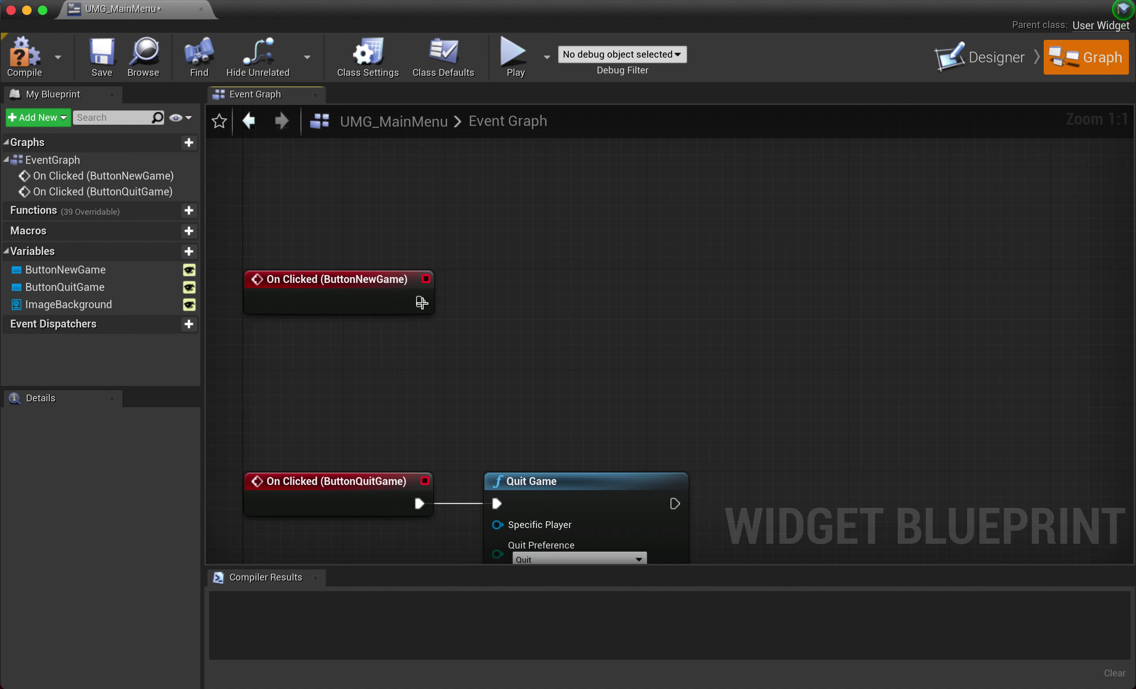
- Wire a Create Widget node from ButtonNewGame's On Clicked and set its Class to UMG_PlayerHUD
left_click_drag(420, 301, 510, 297)
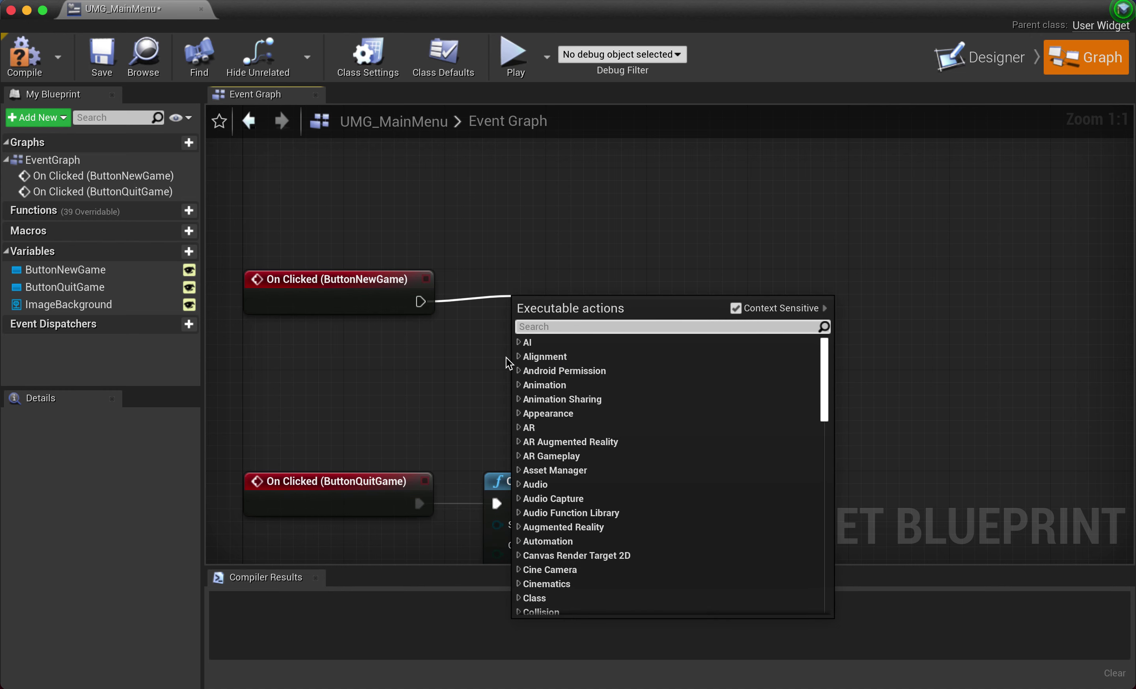
type("create")
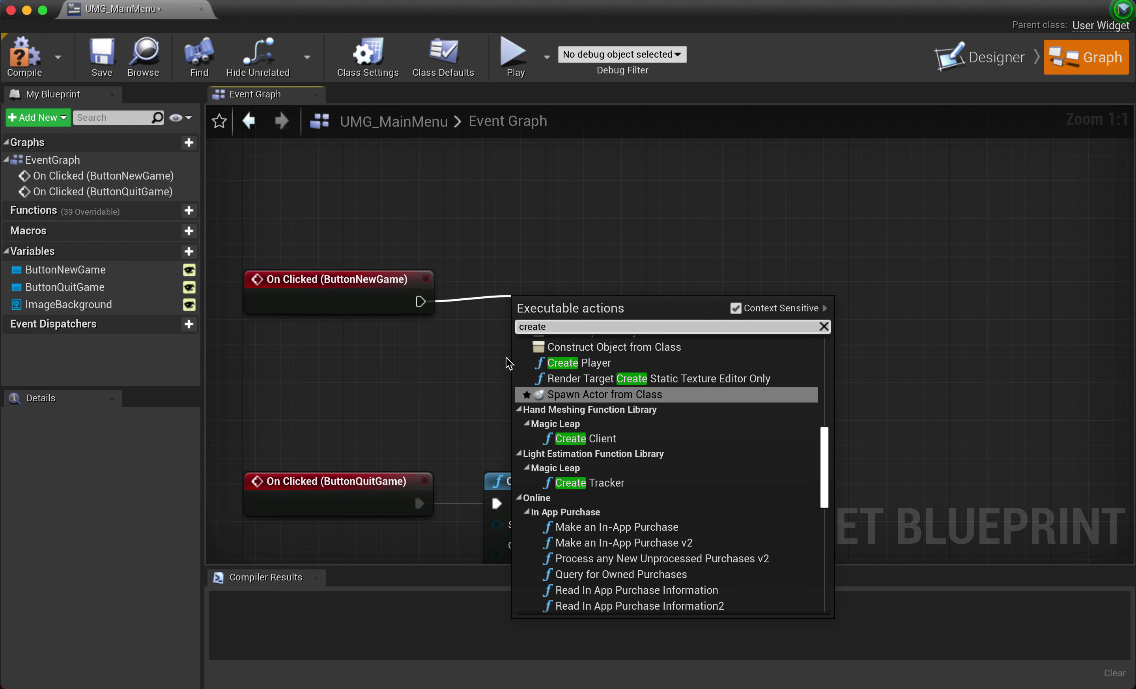
type(" wi")
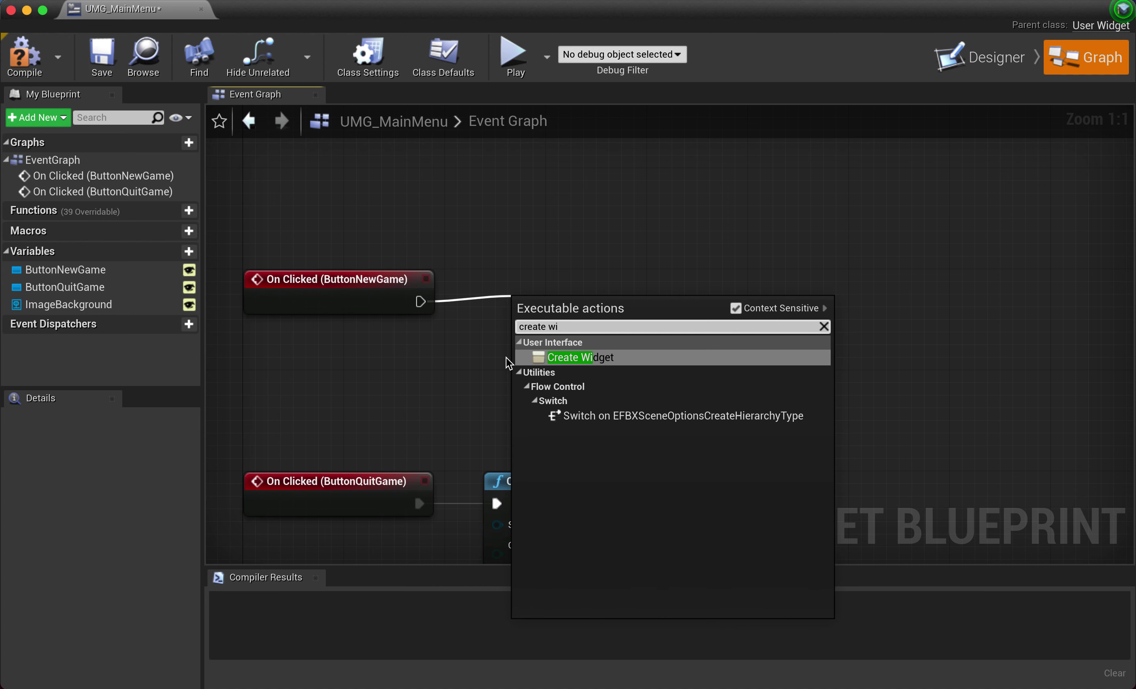
key("Return")
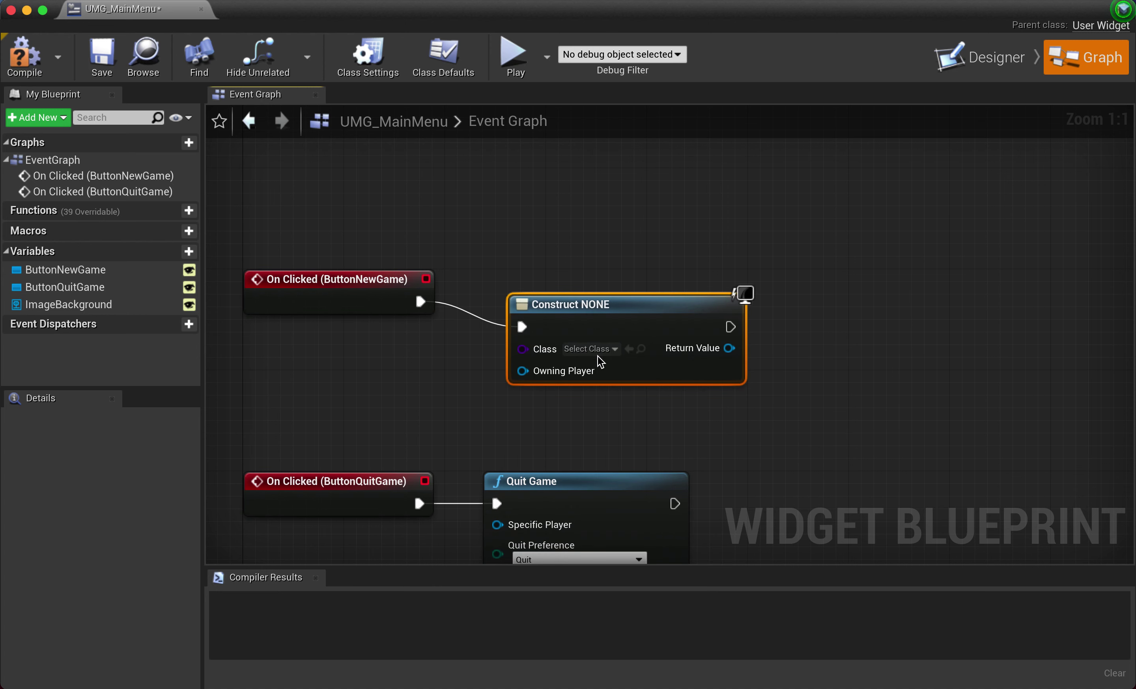
left_click(613, 350)
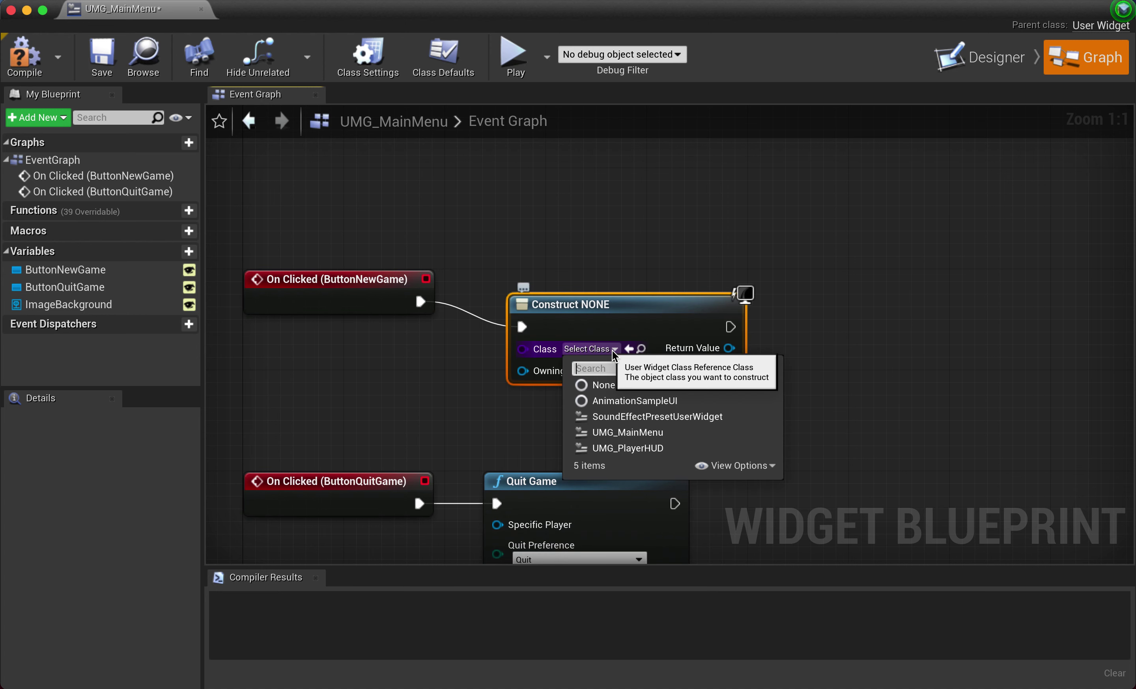
left_click(614, 449)
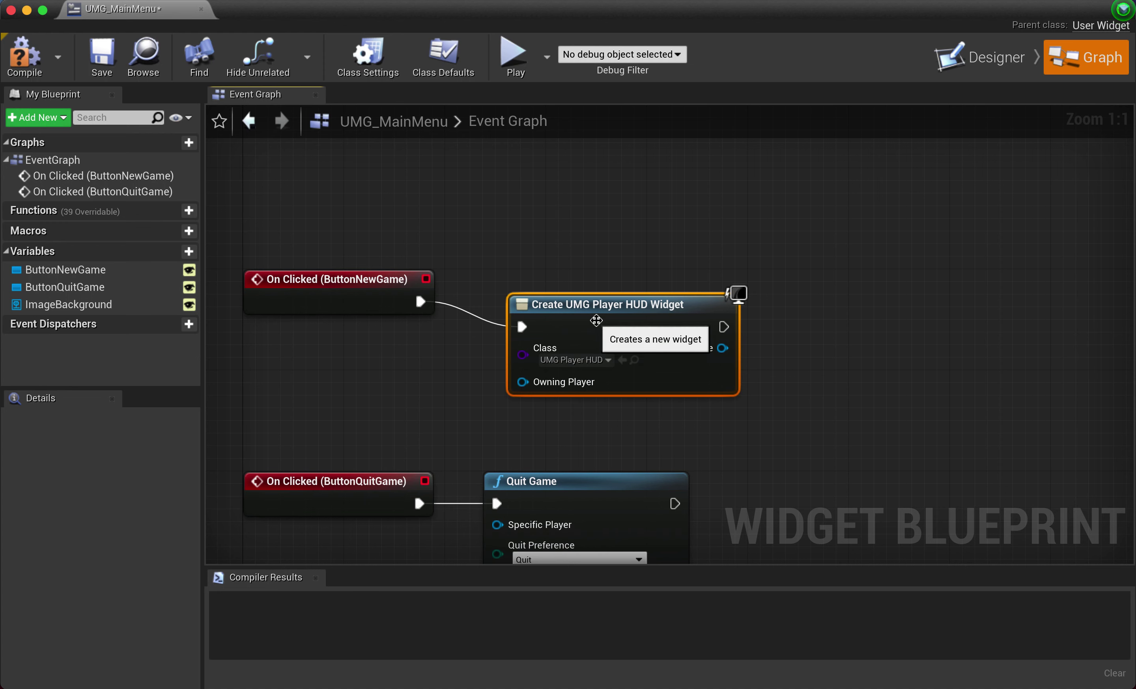
- Delete the Create UMG Player HUD Widget node
left_click_drag(597, 310, 597, 284)
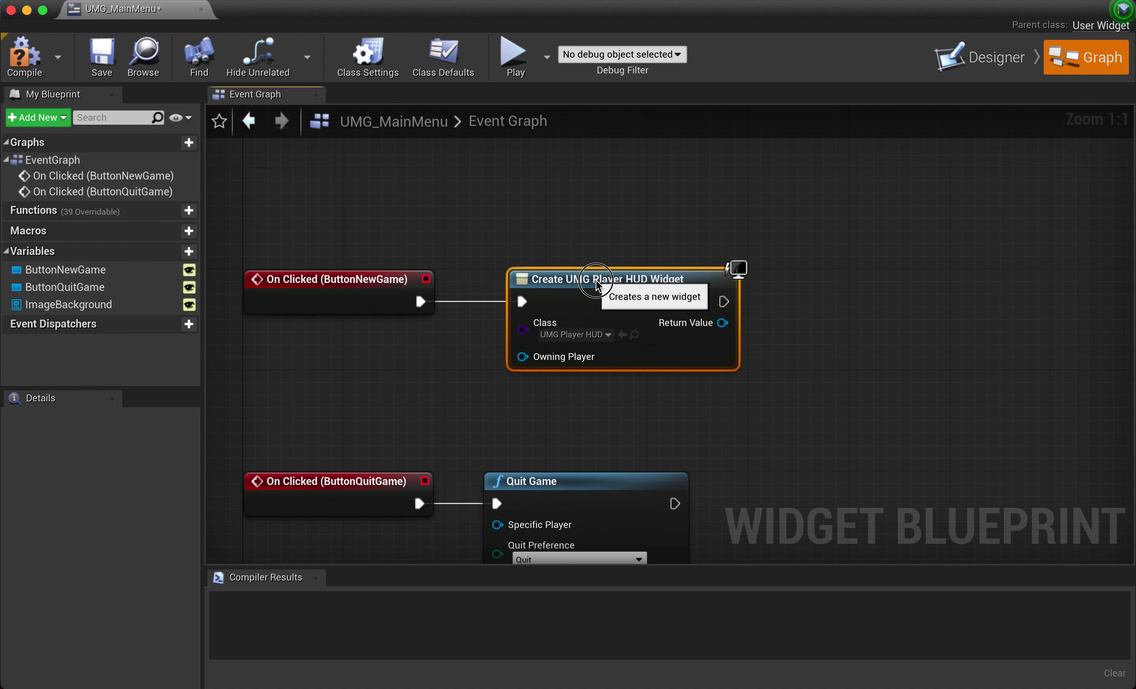
left_click(598, 233)
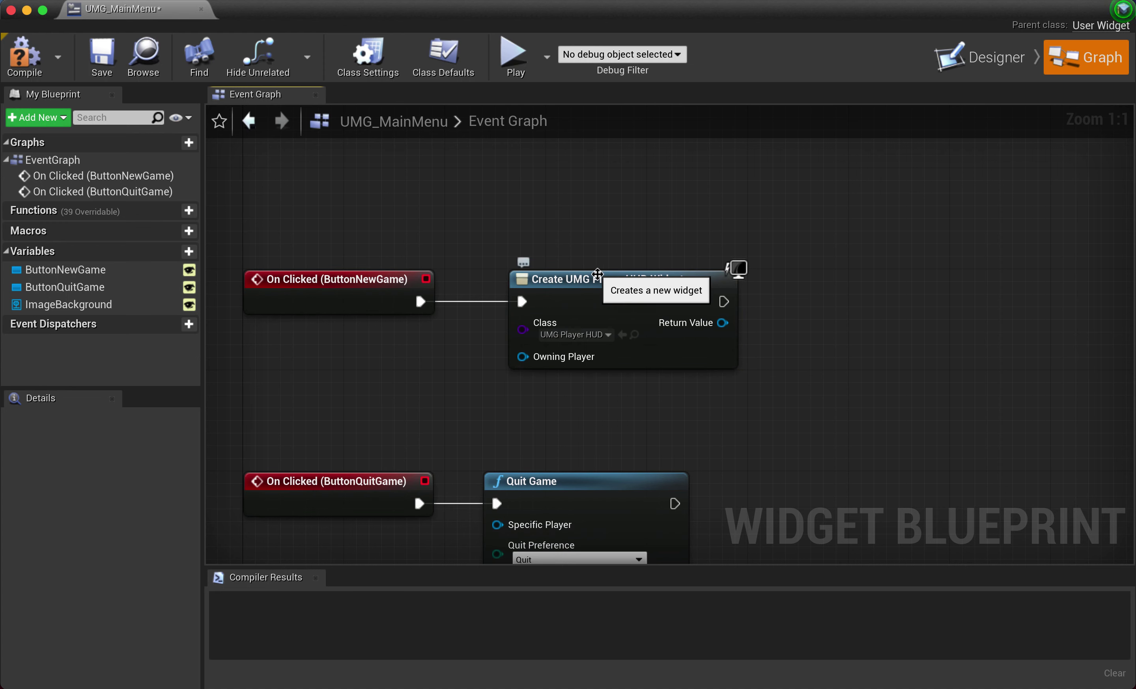
left_click(562, 279)
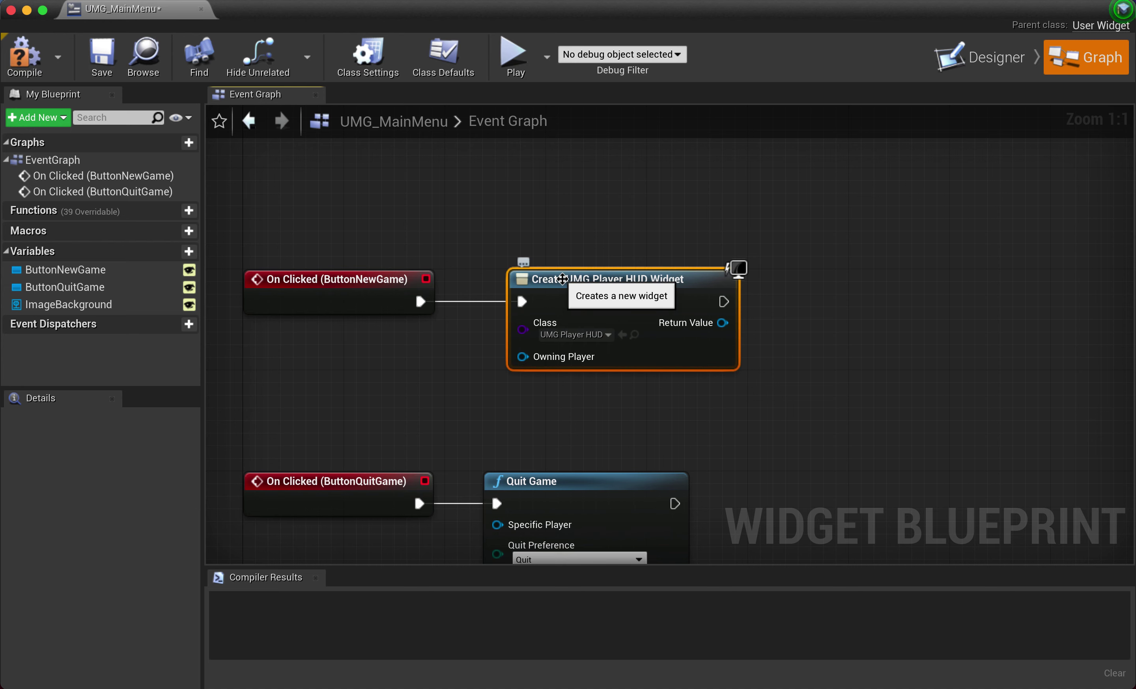
key("Delete")
- Connect an Open Level (by Name) node to the New Game click event and align it
left_click_drag(421, 302, 520, 288)
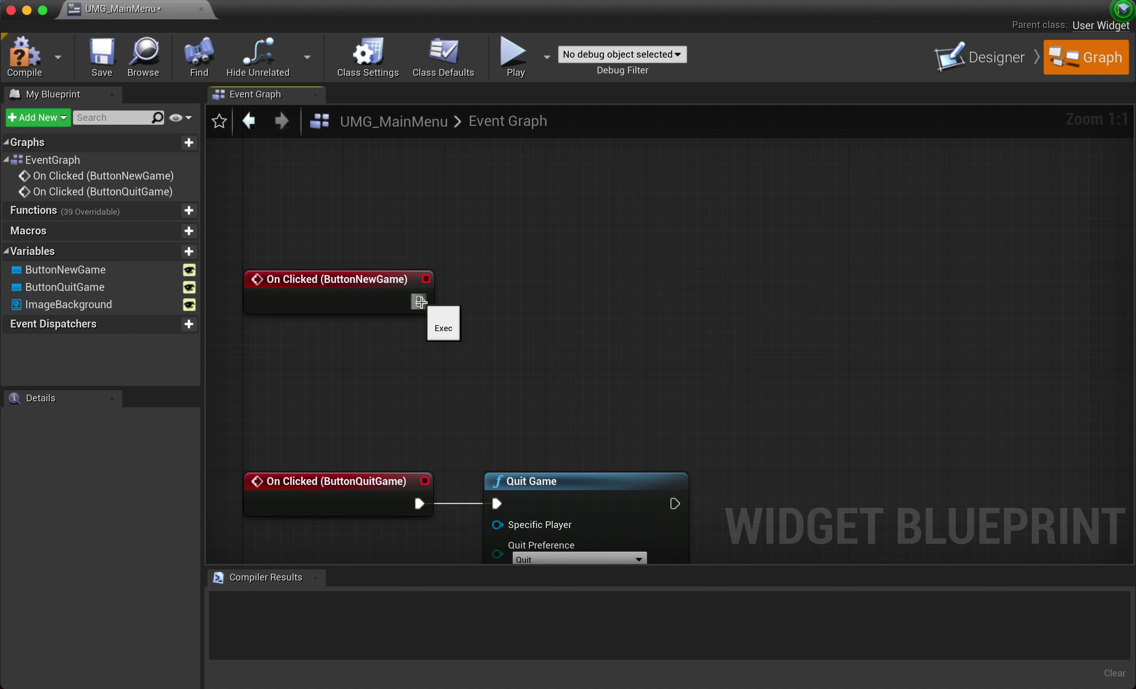
type("ope")
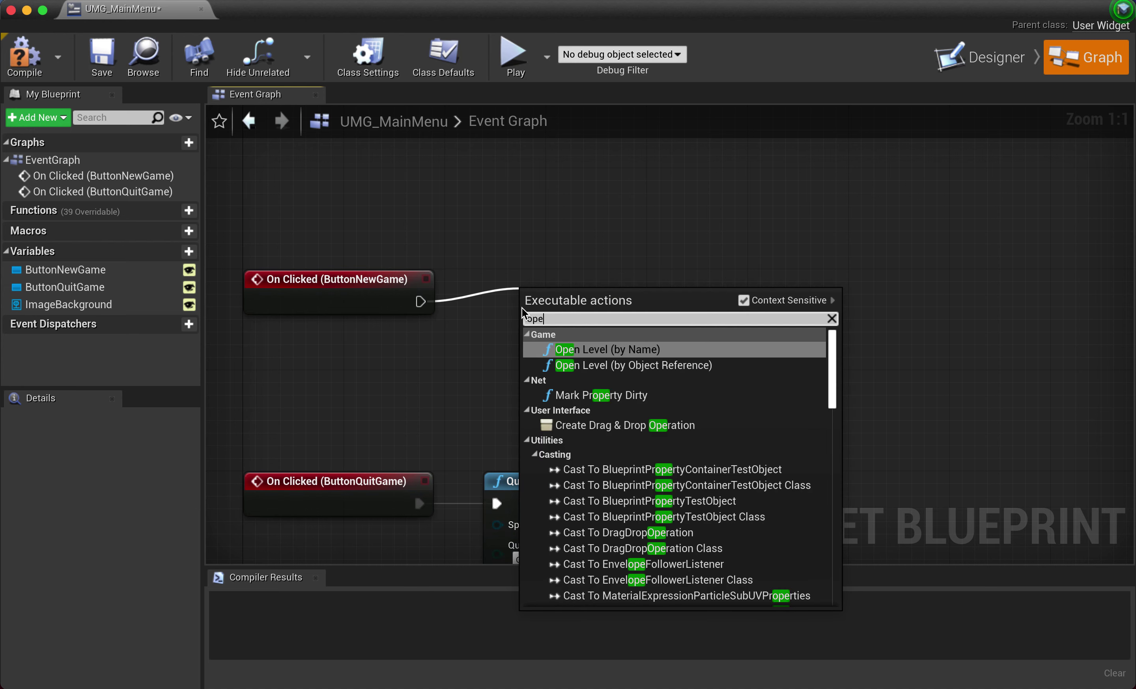
type("n")
left_click(603, 349)
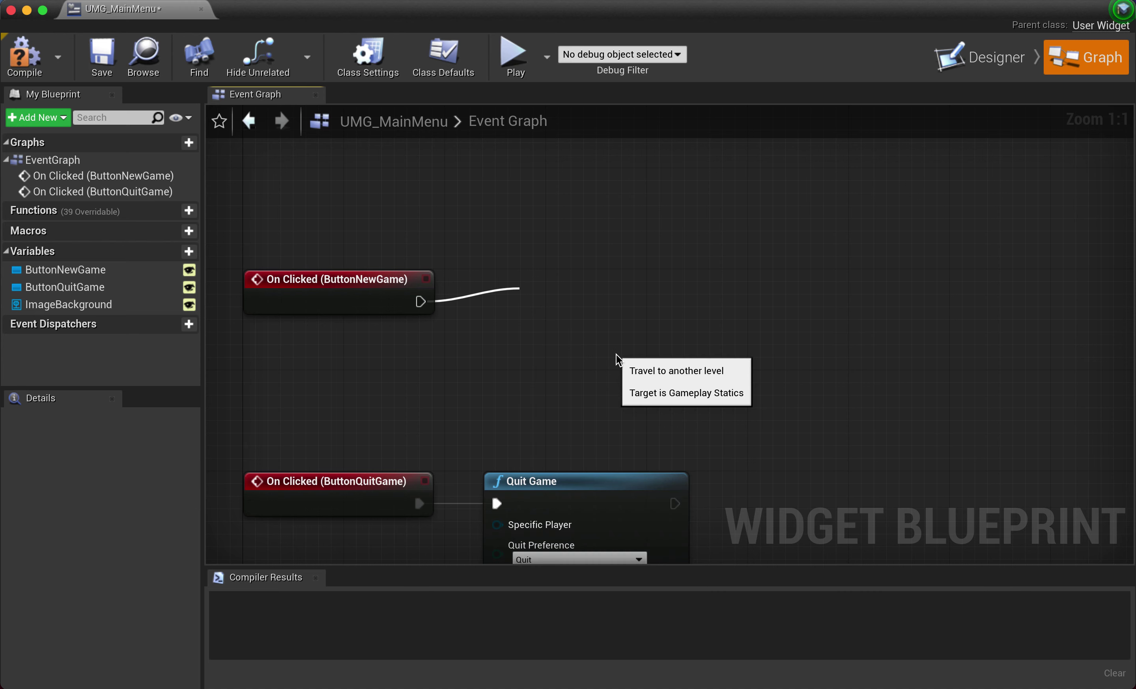
left_click_drag(559, 311, 560, 286)
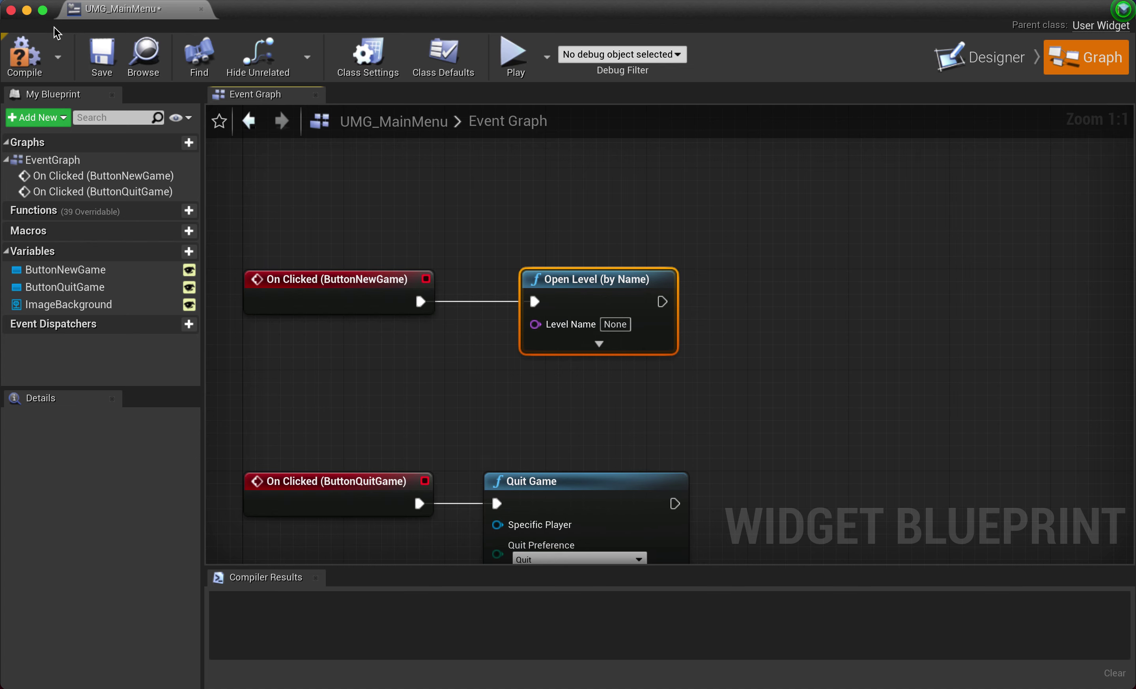
- Browse the Content Browser to FirstHourUMG > Maps and select Map_FirstHourUMG to copy its name
left_click(28, 10)
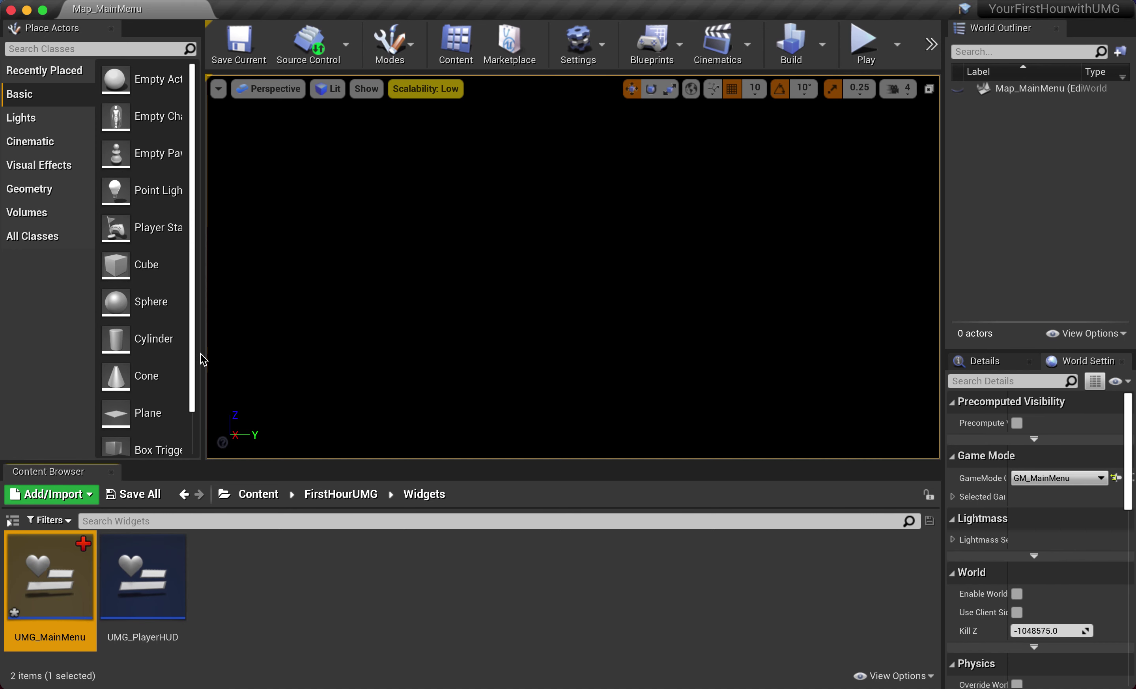
left_click(255, 604)
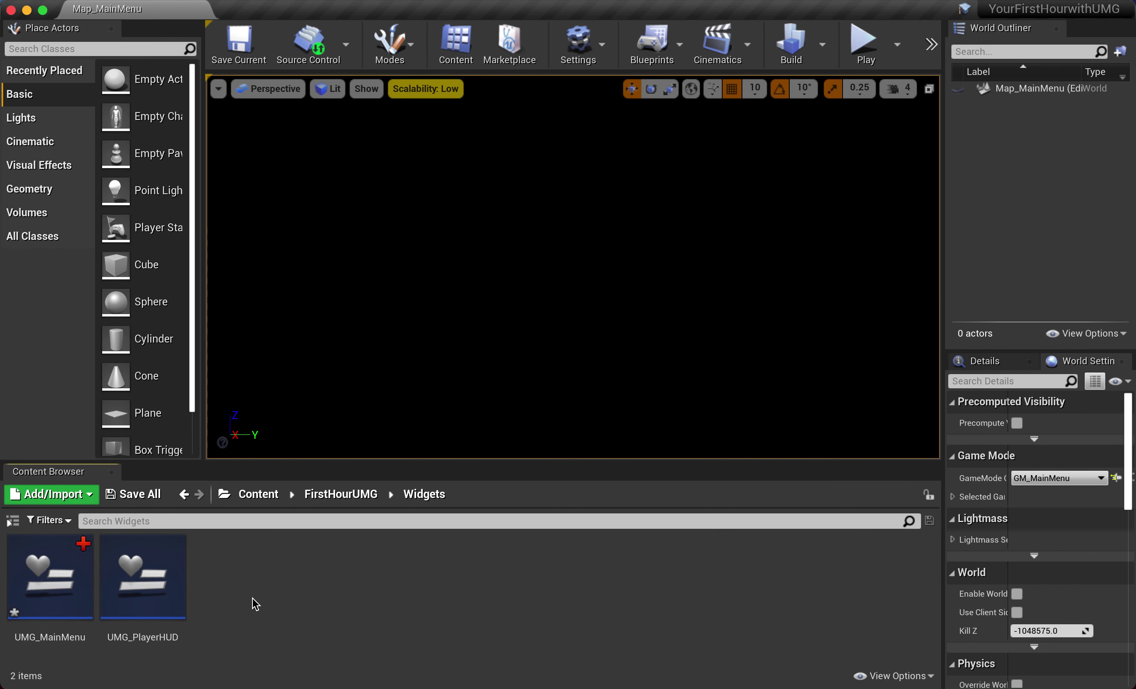
left_click(352, 499)
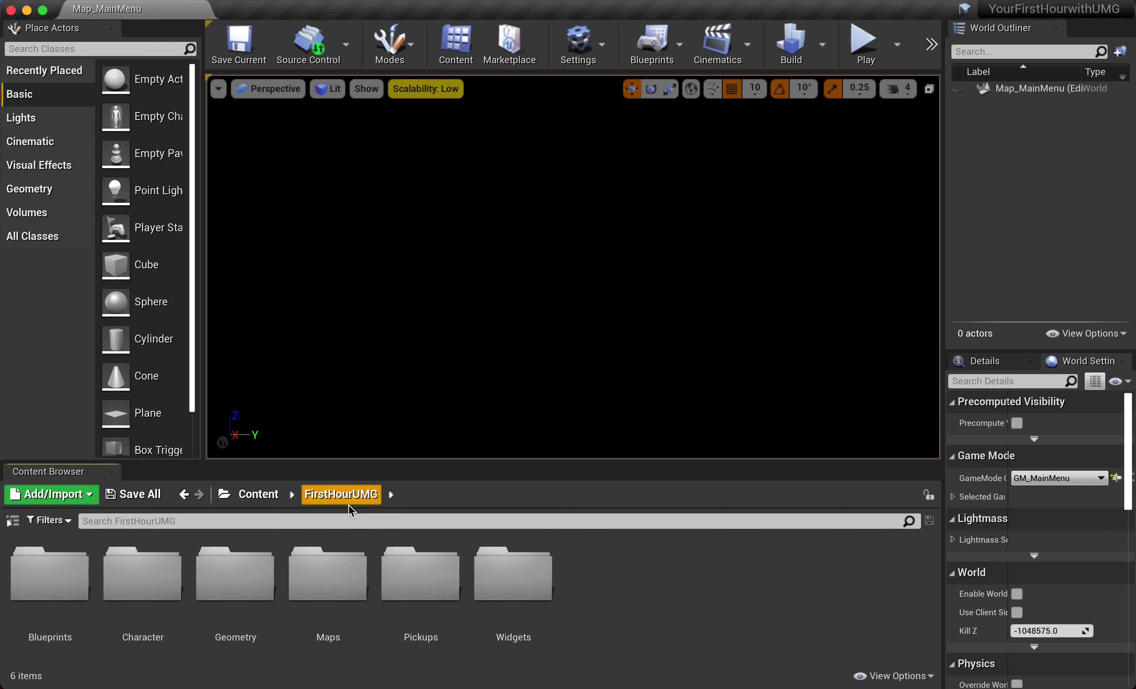
double_click(332, 573)
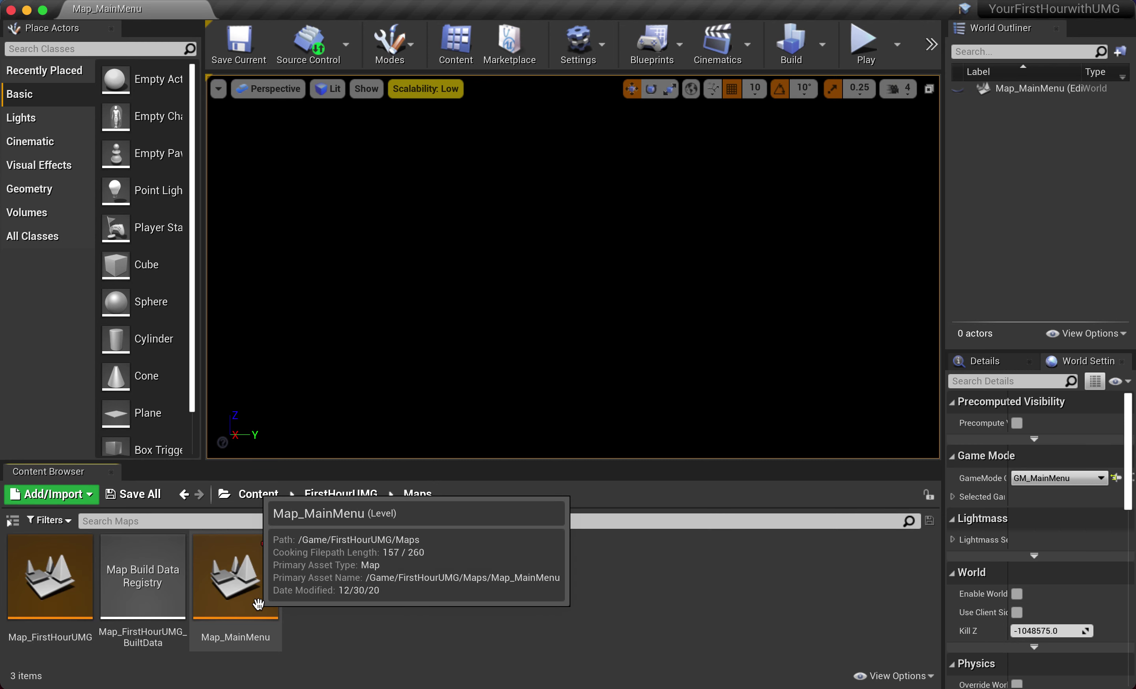
left_click(55, 587)
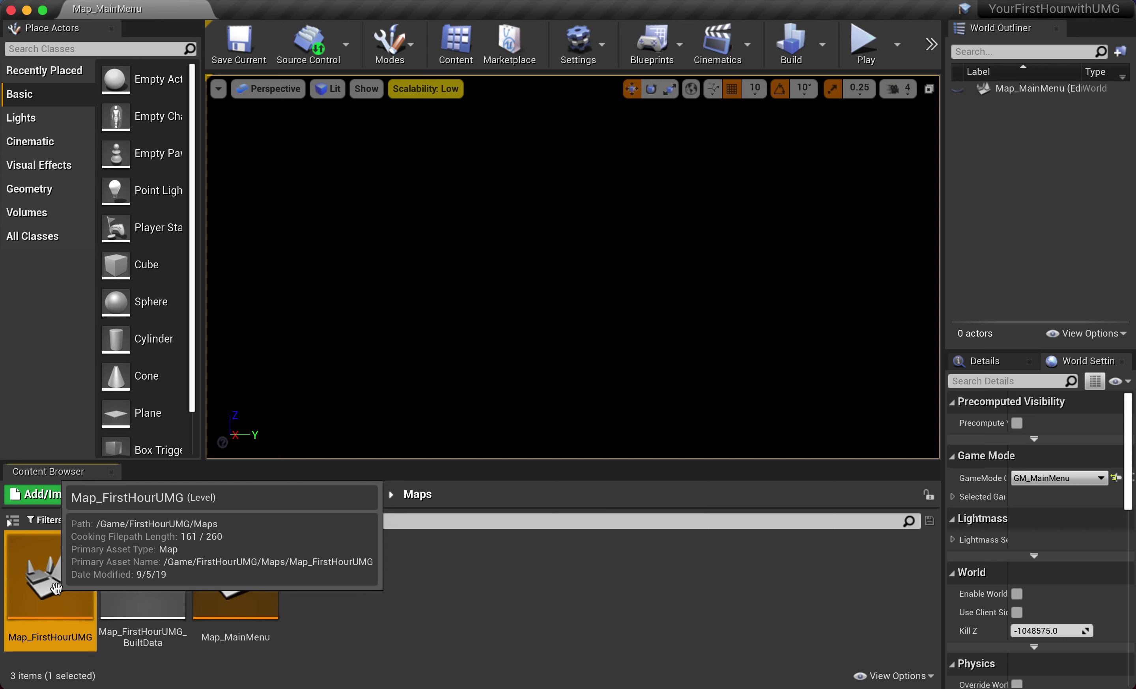
key("F2")
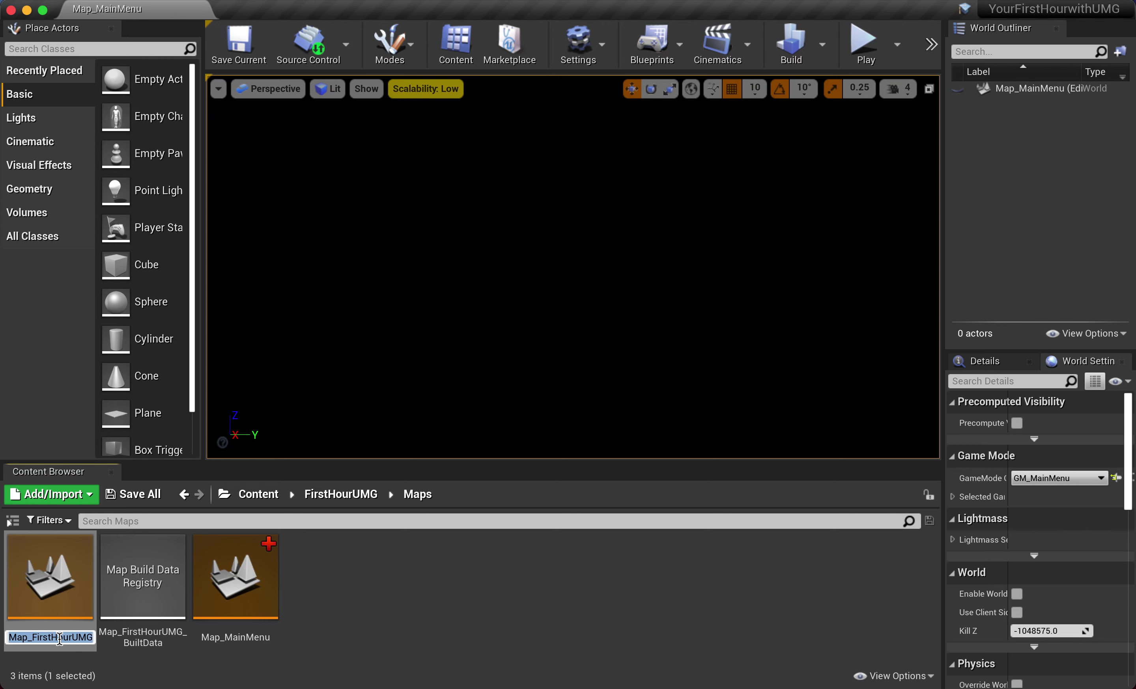
- Open the Window menu listing the editor windows
left_click(218, 2)
left_click(218, 3)
left_click(218, 2)
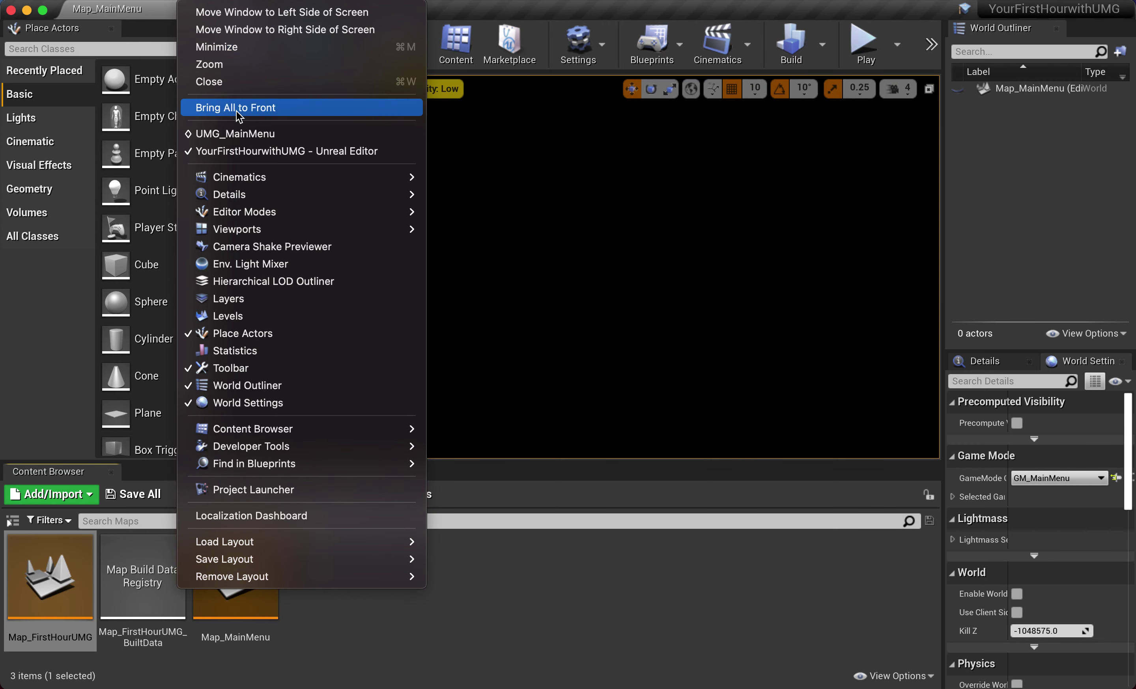
- Return to UMG_MainMenu, set Level Name to Map_FirstHourUMG, and shift the Open Level node right
left_click(239, 134)
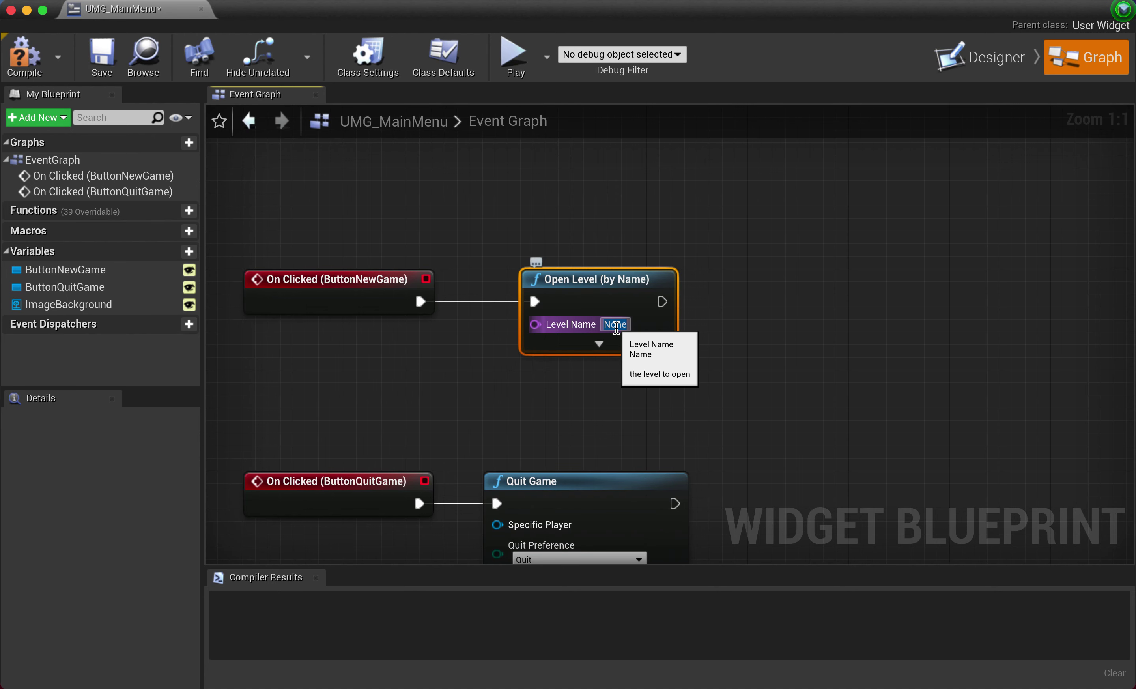
type("Map_FirstHourUMG")
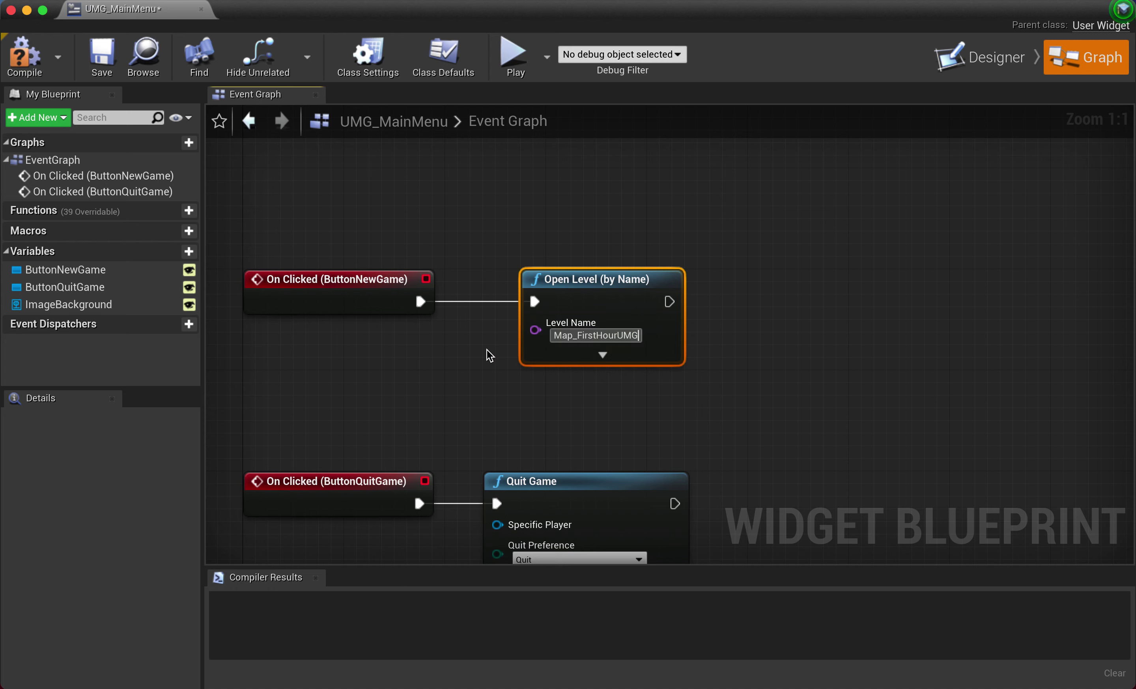
left_click(551, 252)
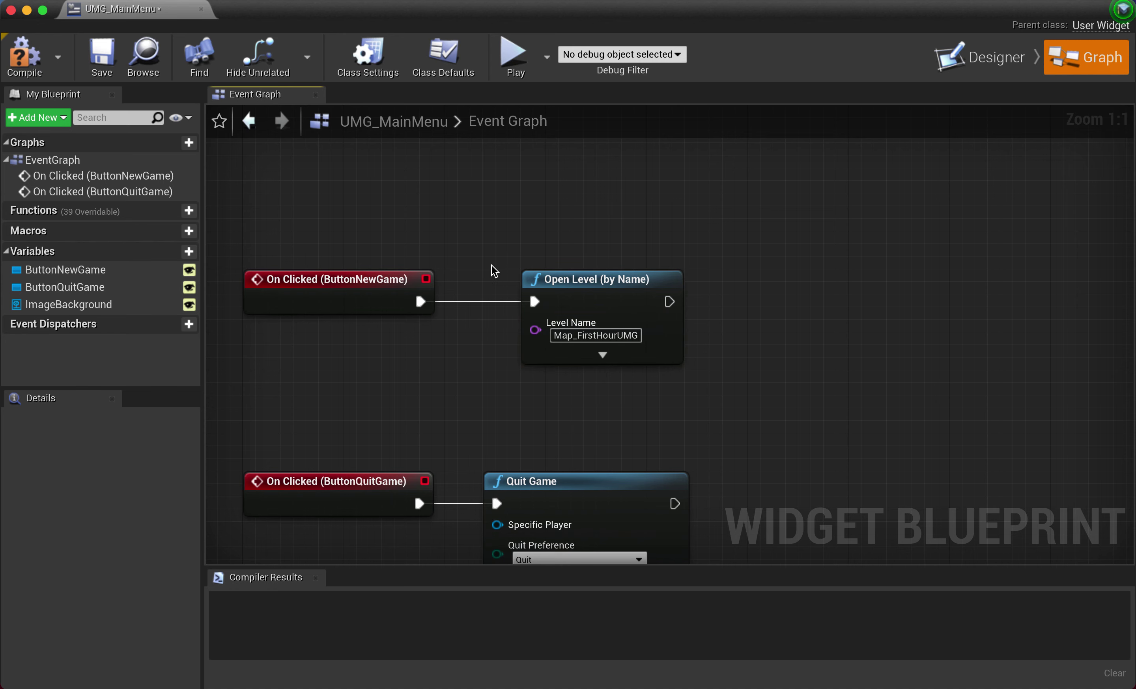
right_click_drag(427, 357, 502, 314)
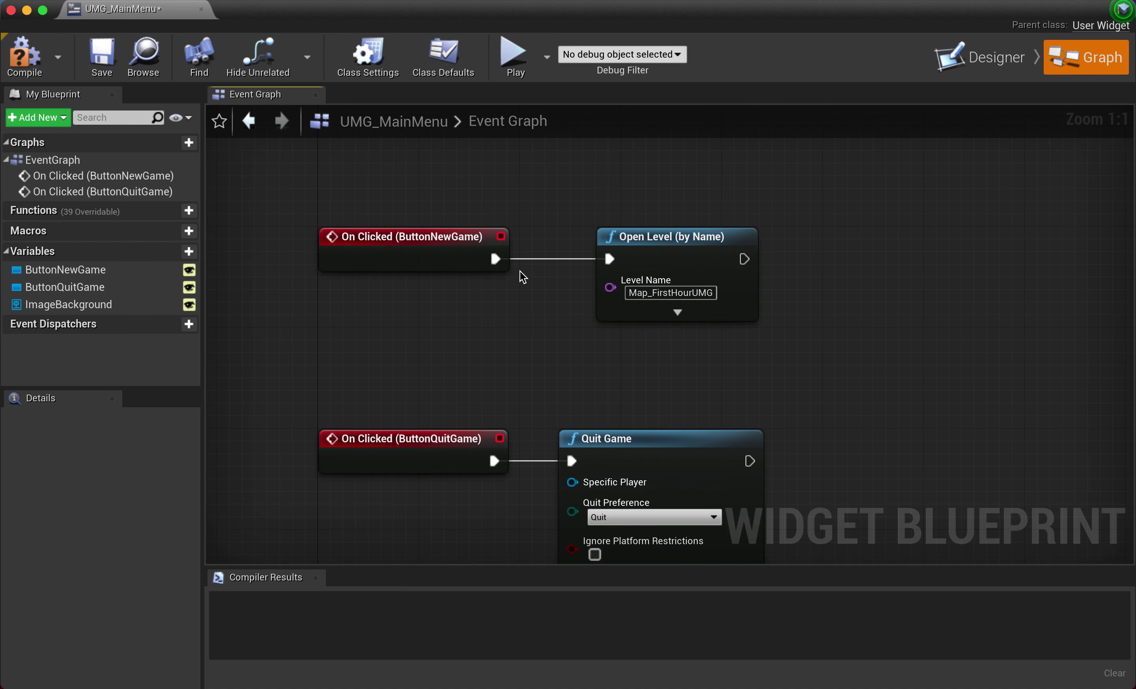
left_click_drag(651, 248, 1004, 234)
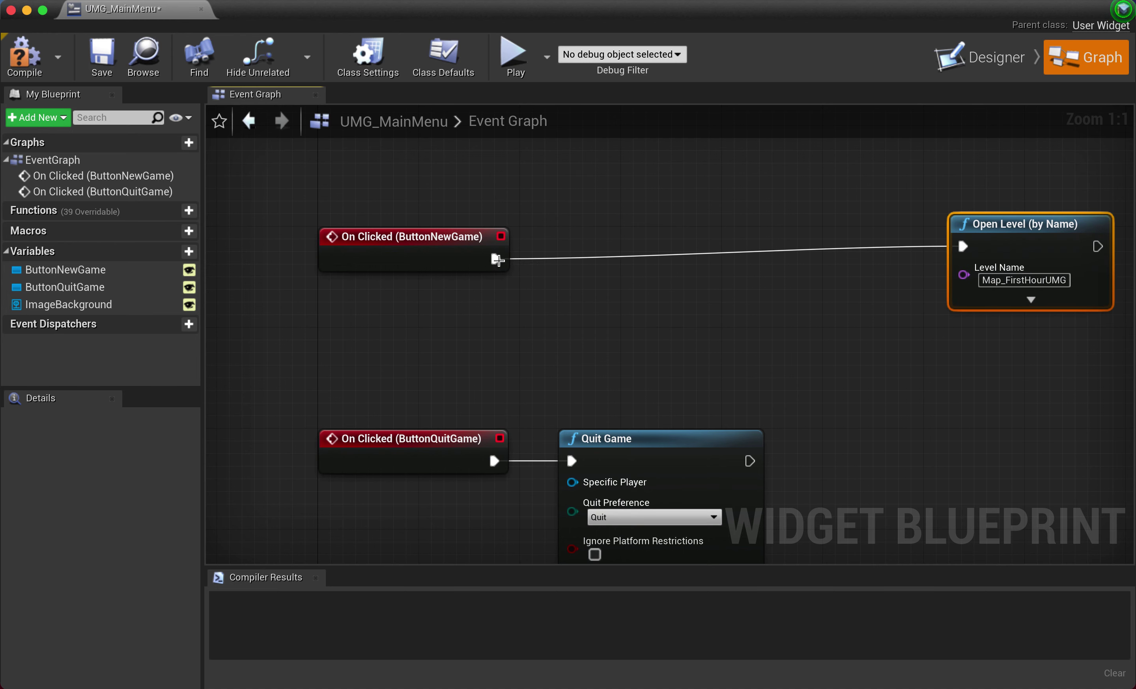
left_click_drag(494, 258, 547, 270)
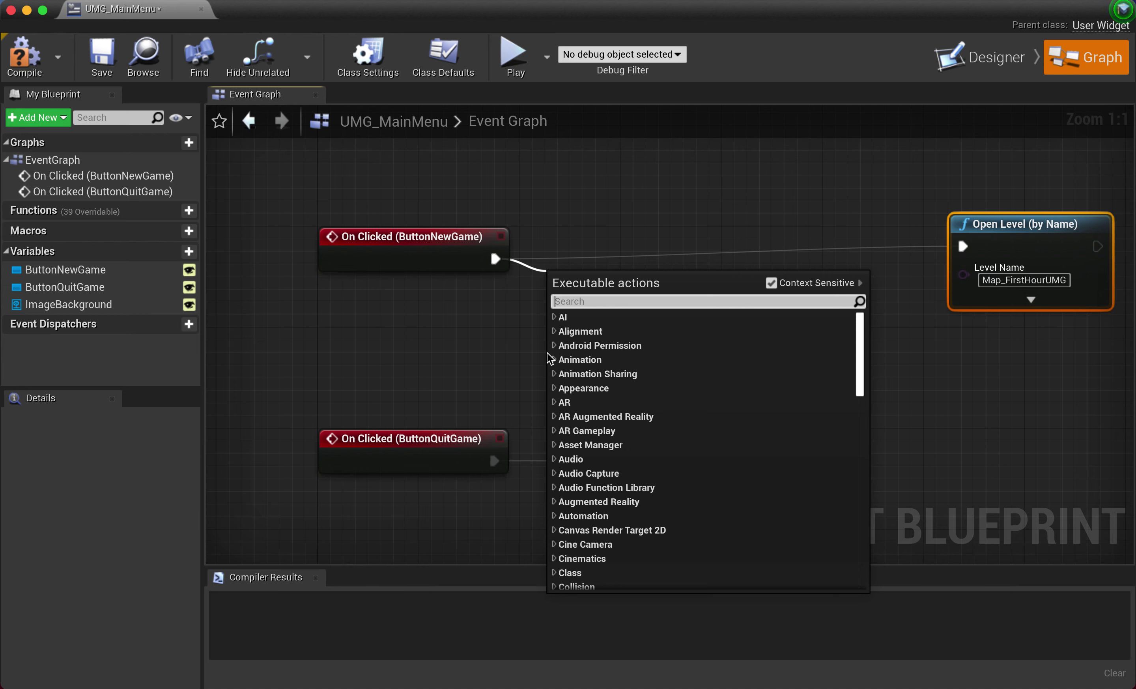
- Add Set Input Mode Game Only to the New Game chain, fed by Get Player Controller
type("set")
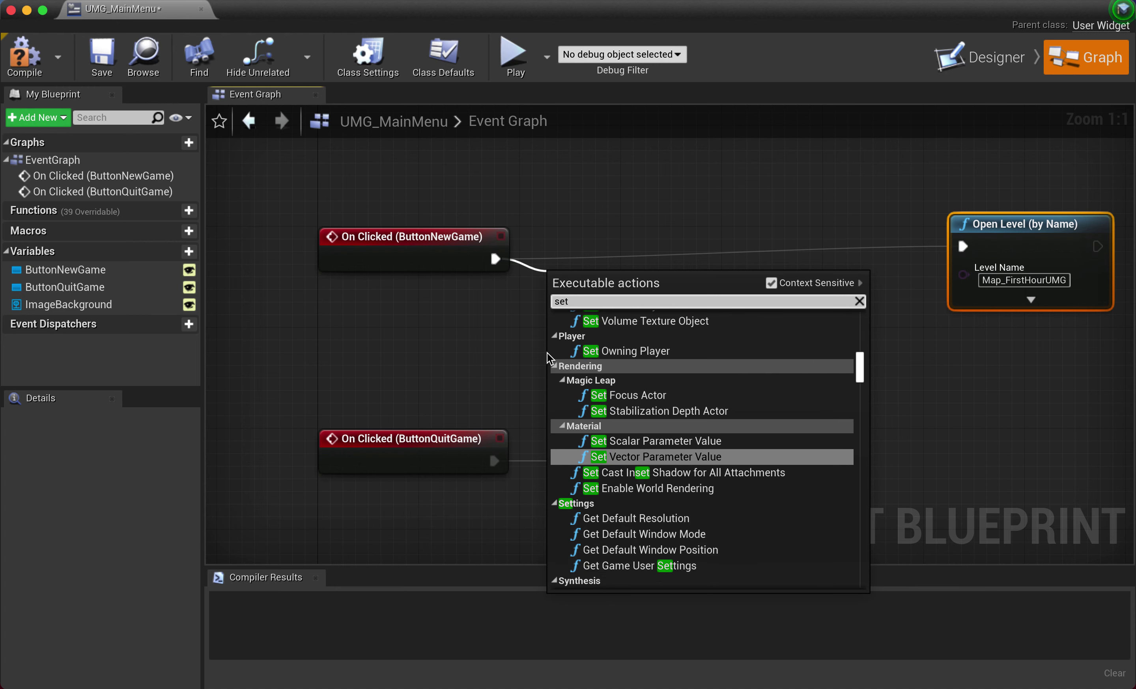
type(" g")
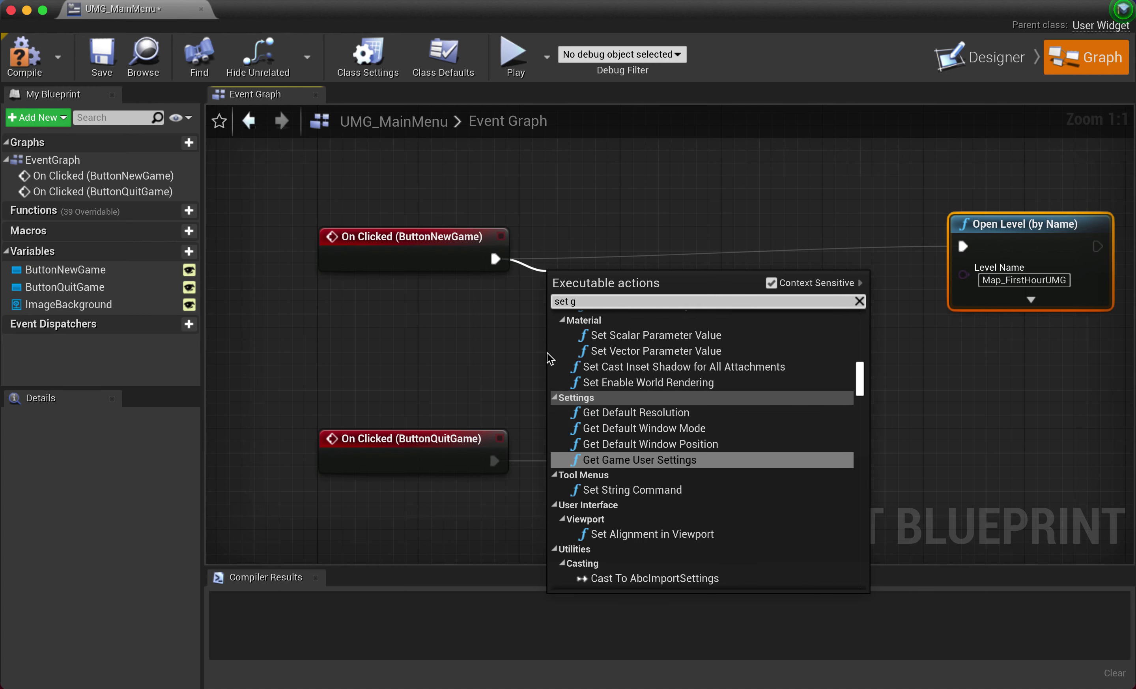
type("ame")
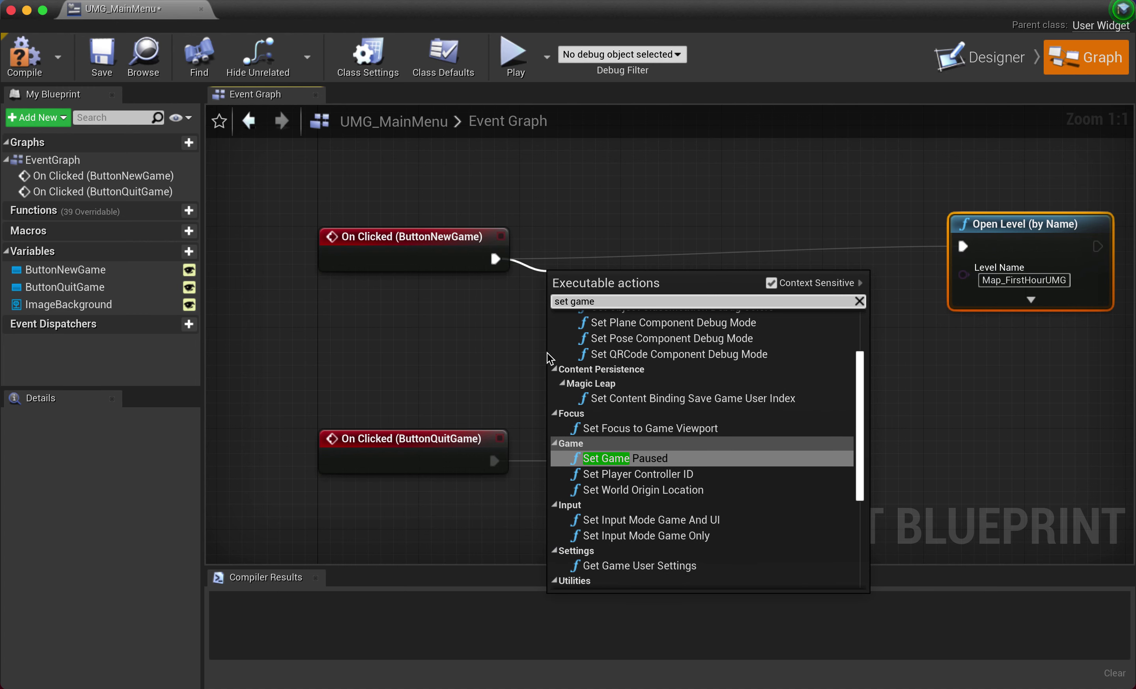
type(" mo")
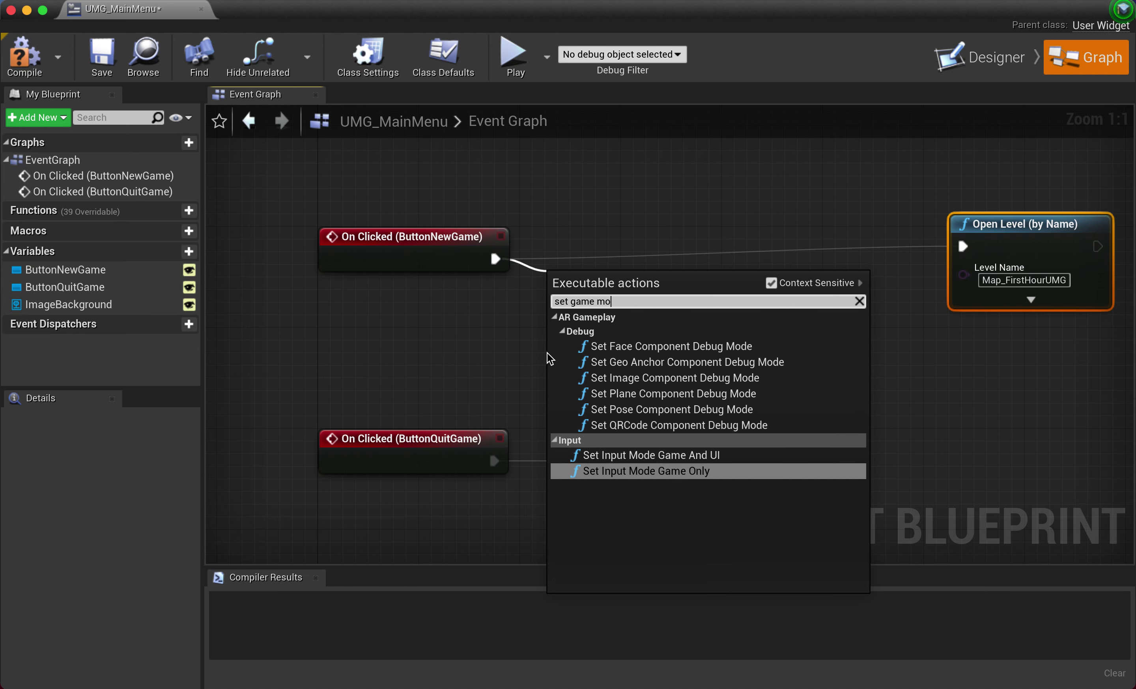
left_click(603, 471)
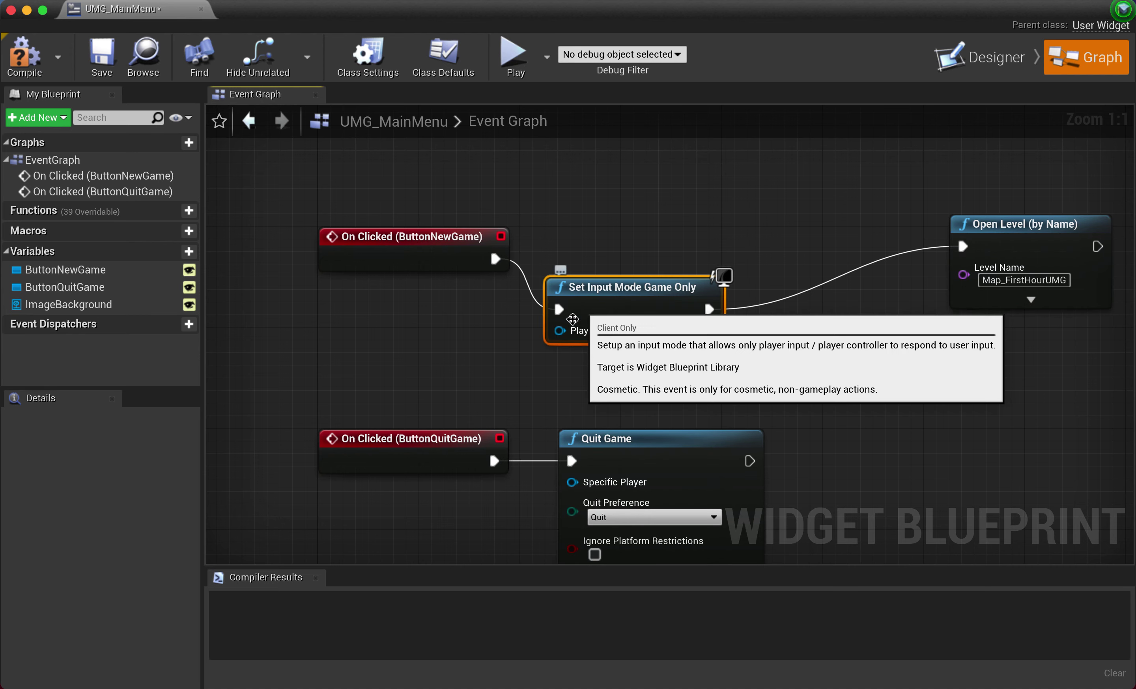
left_click_drag(560, 330, 468, 333)
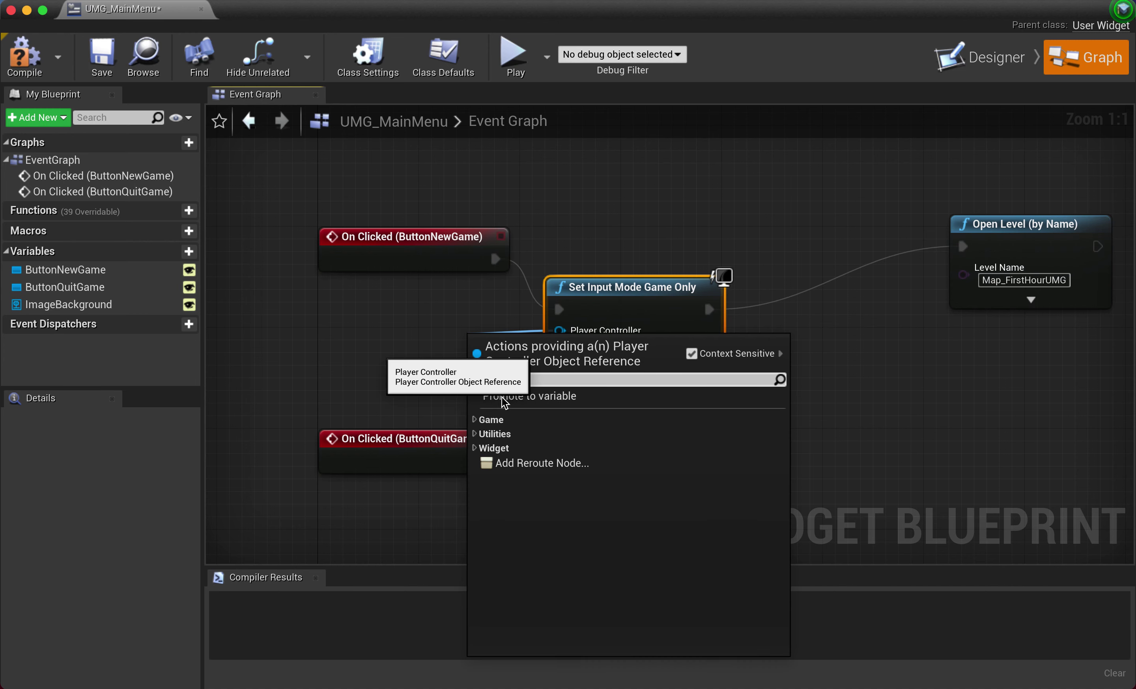
type("get")
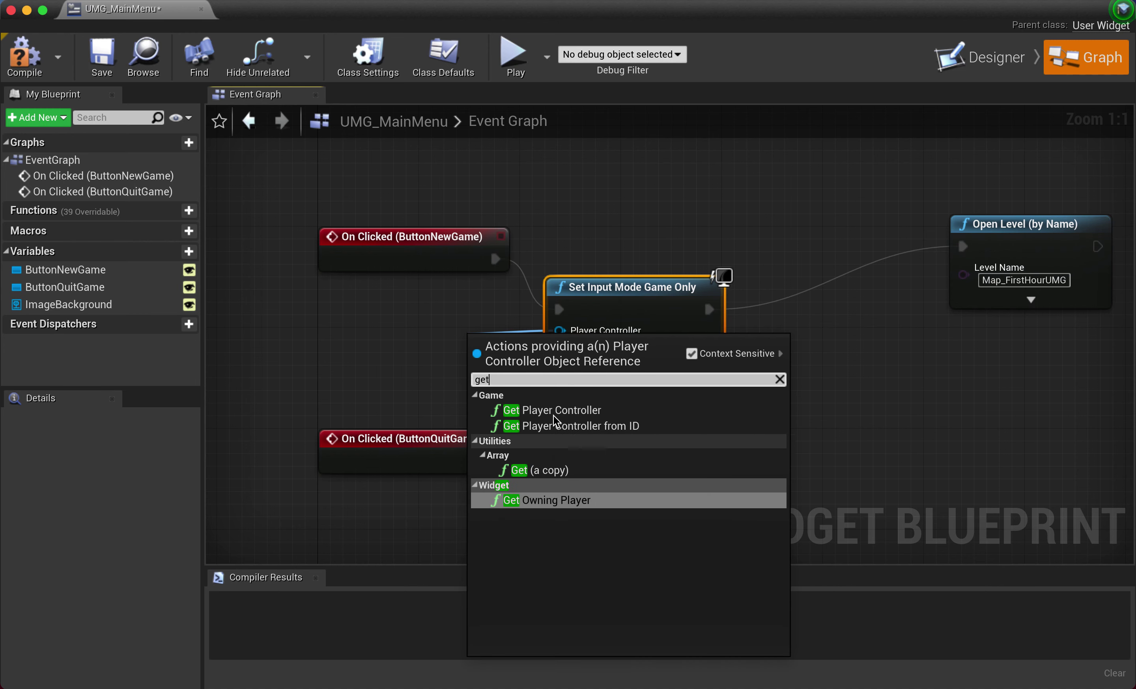
left_click(553, 415)
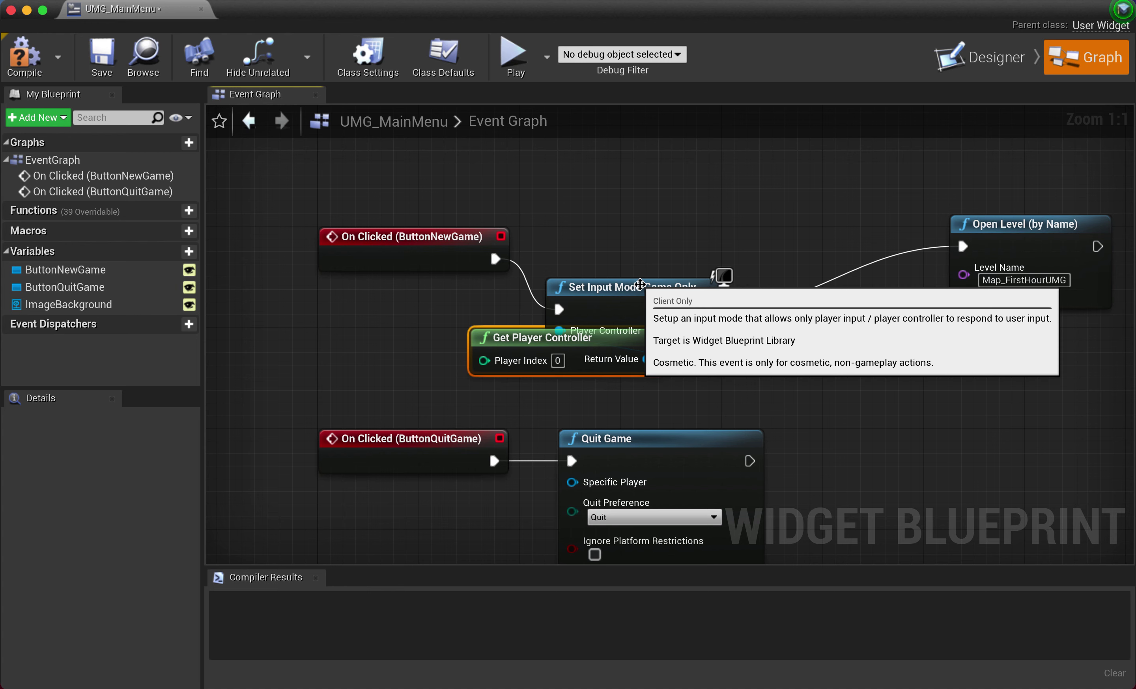
- Arrange the input mode and player controller nodes and pull a wire from the controller's output
left_click_drag(612, 325, 612, 263)
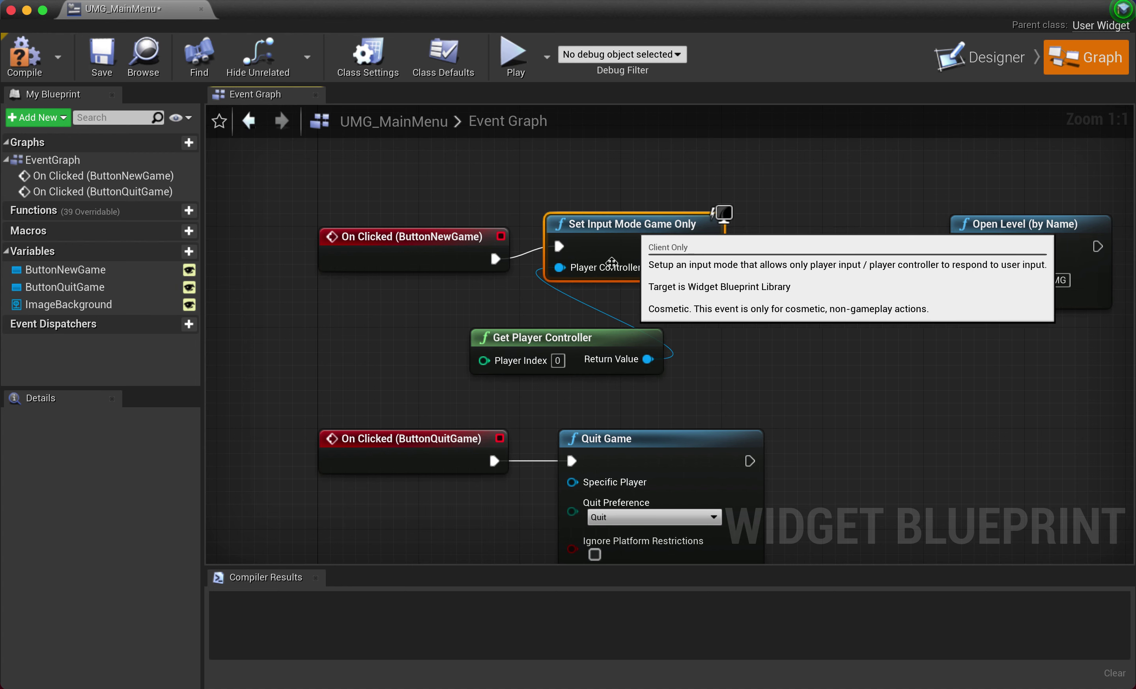
left_click_drag(510, 337, 369, 337)
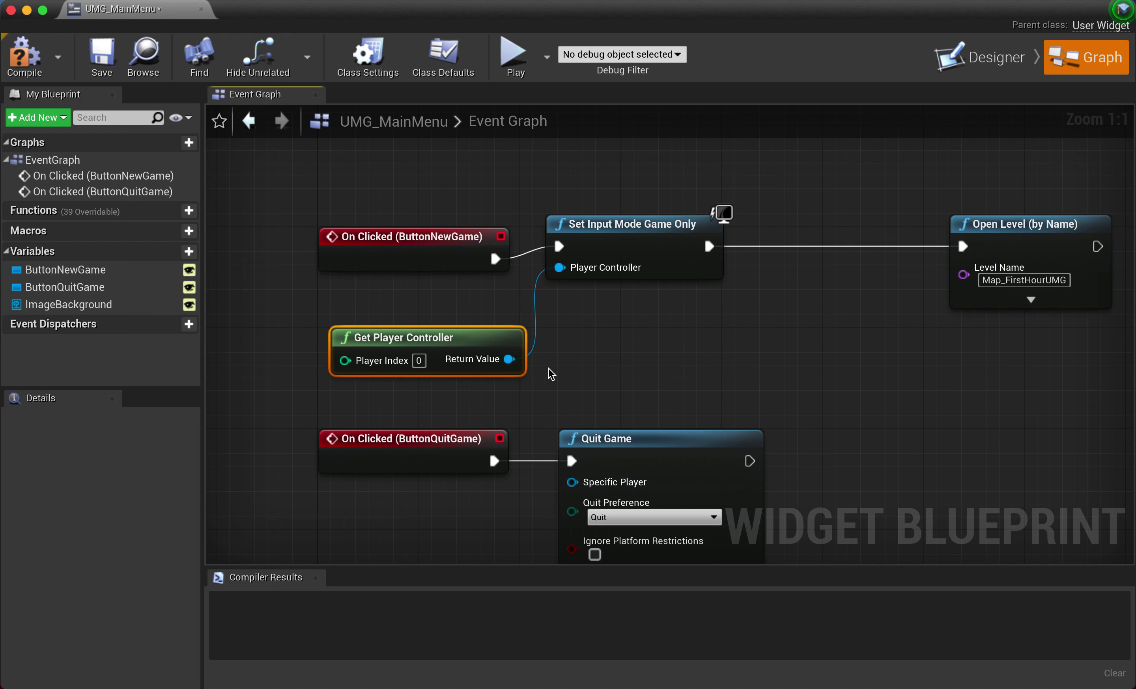
left_click_drag(509, 358, 603, 344)
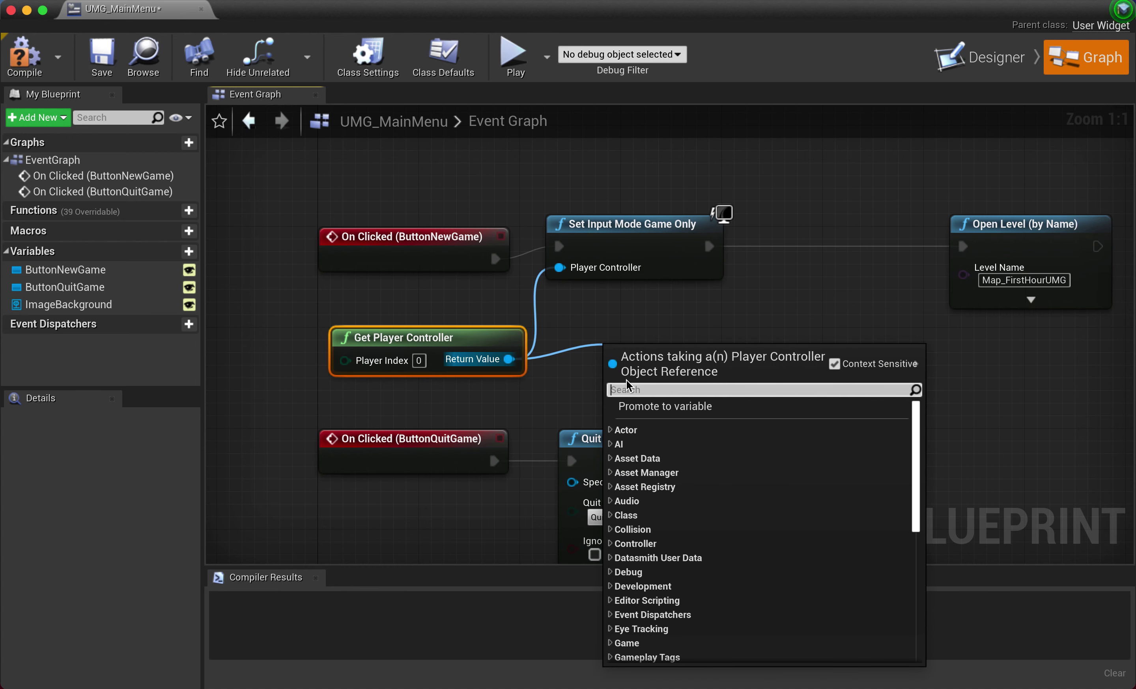
- Insert SET Show Mouse Cursor (unchecked) between Set Input Mode Game Only and Open Level, and align the nodes
type("show m")
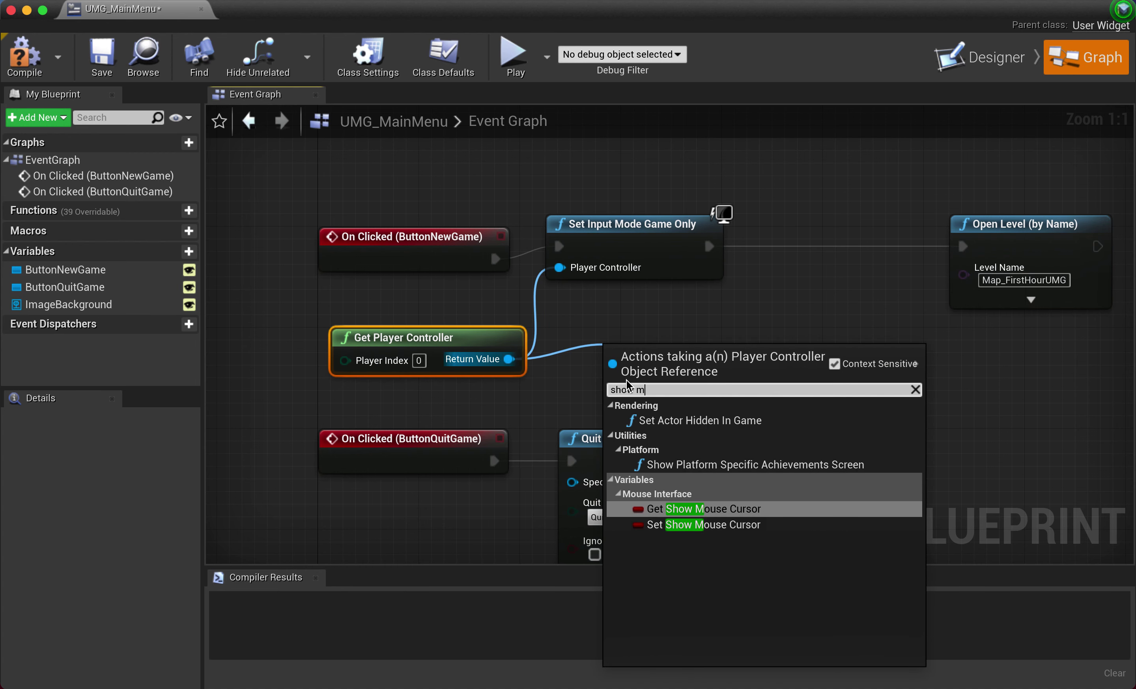
type("ou")
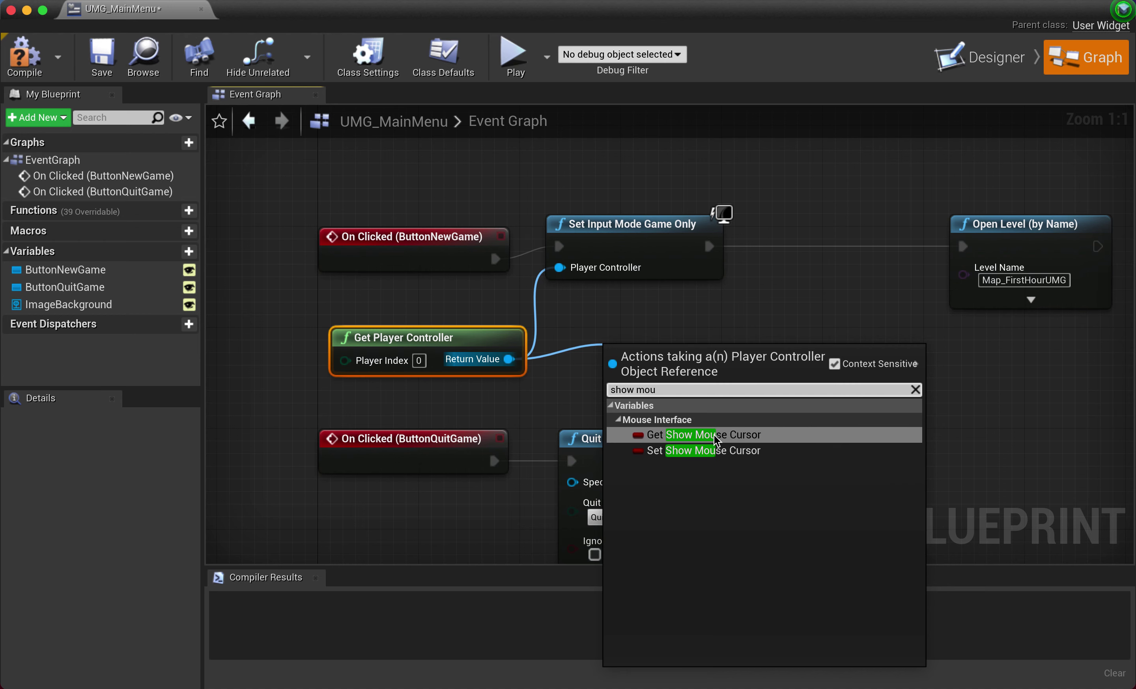
left_click(686, 451)
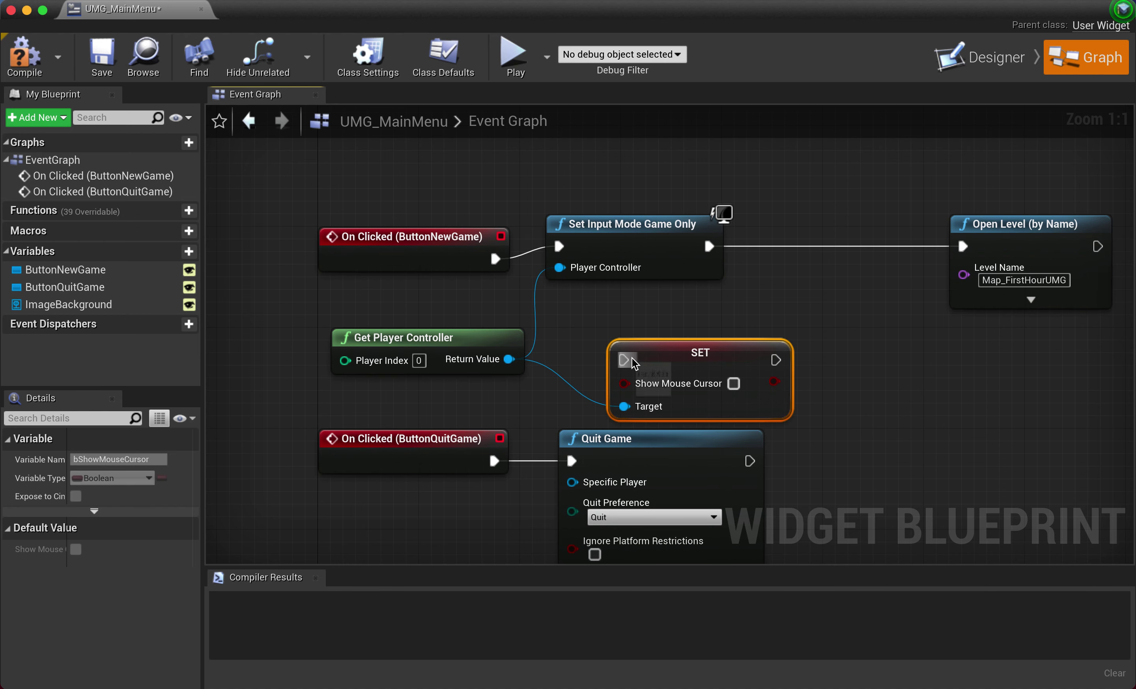
left_click_drag(673, 356, 698, 318)
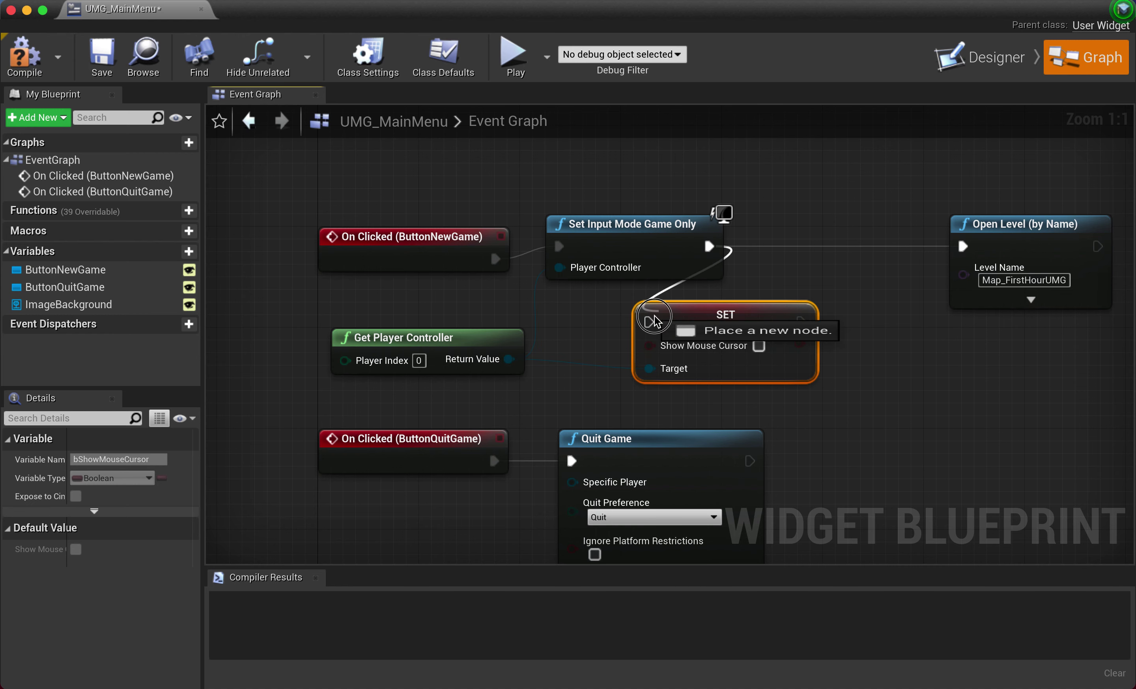
left_click_drag(678, 292, 650, 321)
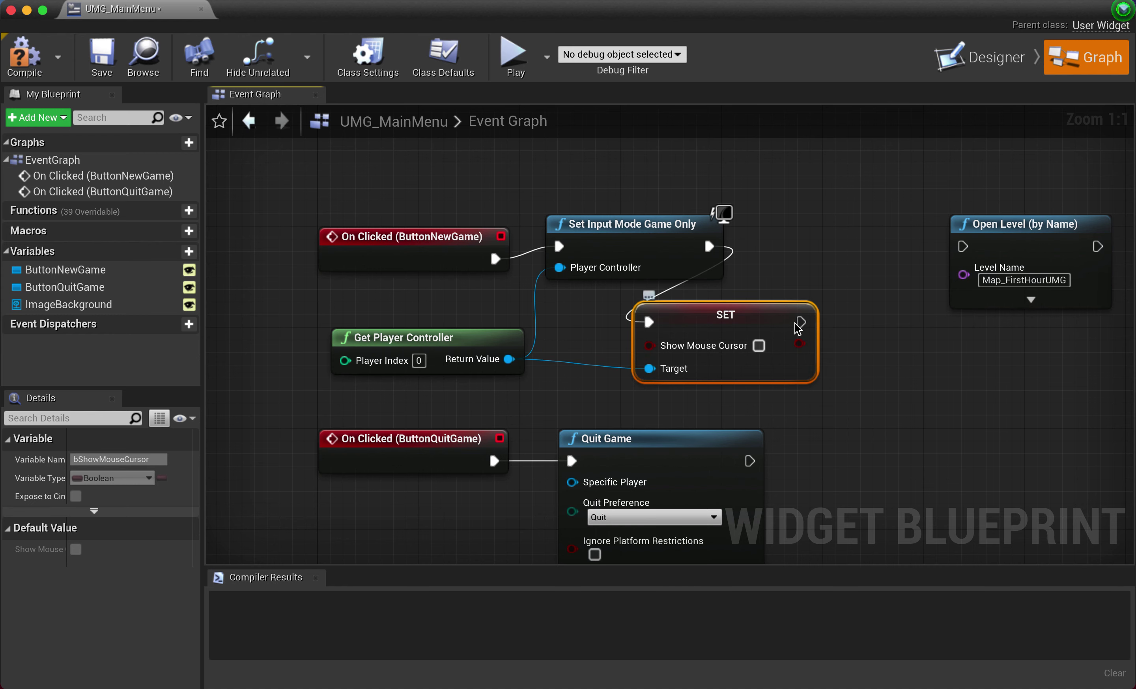
left_click_drag(801, 322, 957, 246)
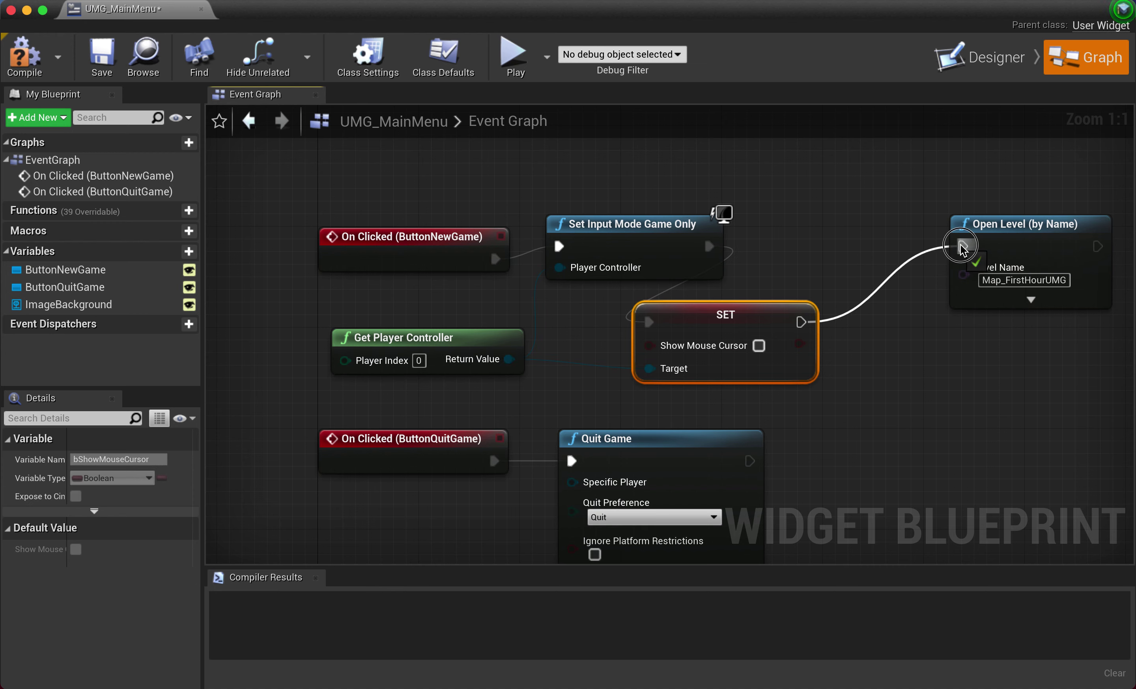
mouse_move(744, 313)
left_mouse_down()
mouse_move(845, 241)
mouse_move(842, 216)
left_mouse_up()
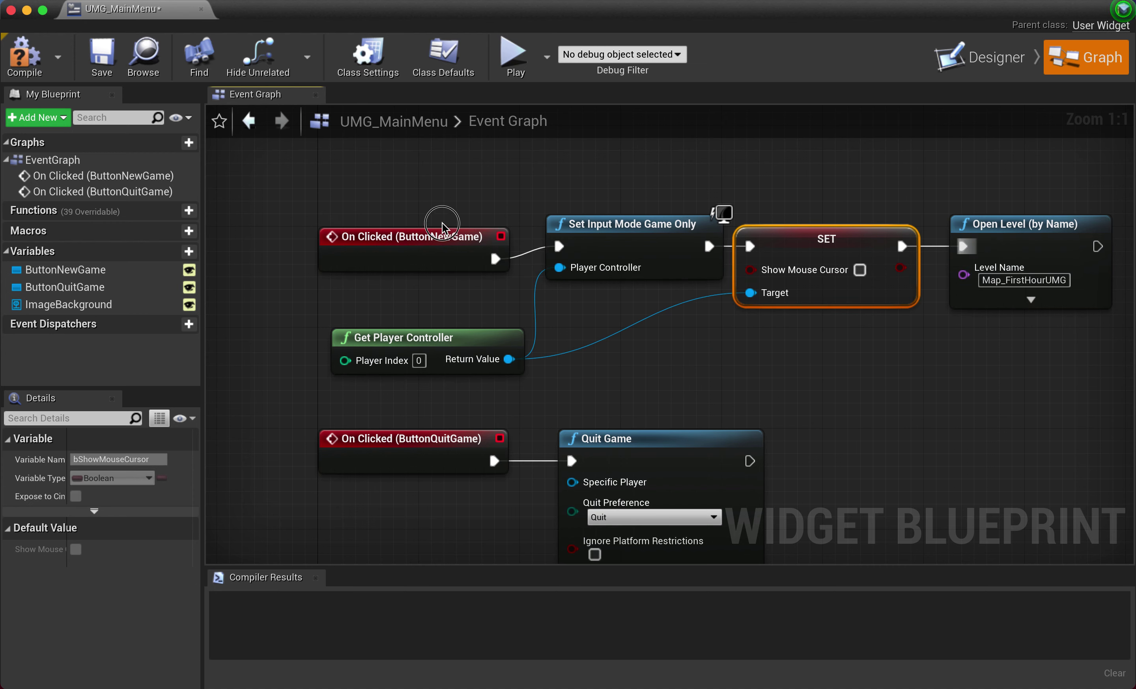
left_click_drag(438, 231, 436, 218)
left_click_drag(449, 341, 449, 316)
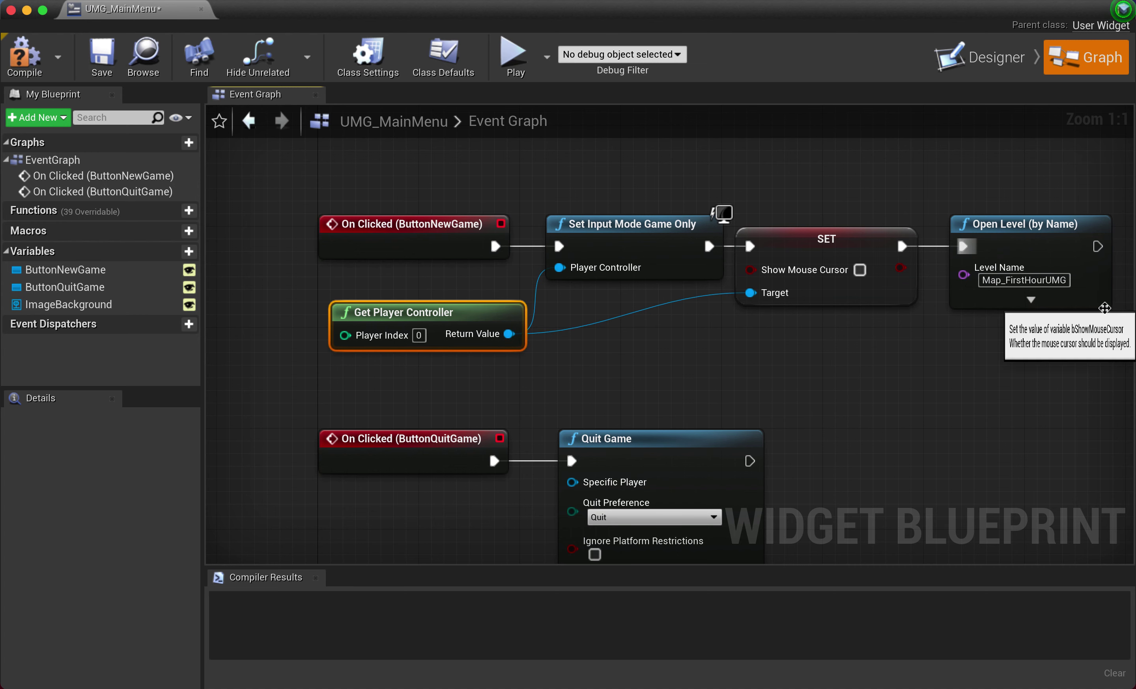
- Save and compile UMG_MainMenu and close its editor
left_click(102, 55)
left_click(28, 58)
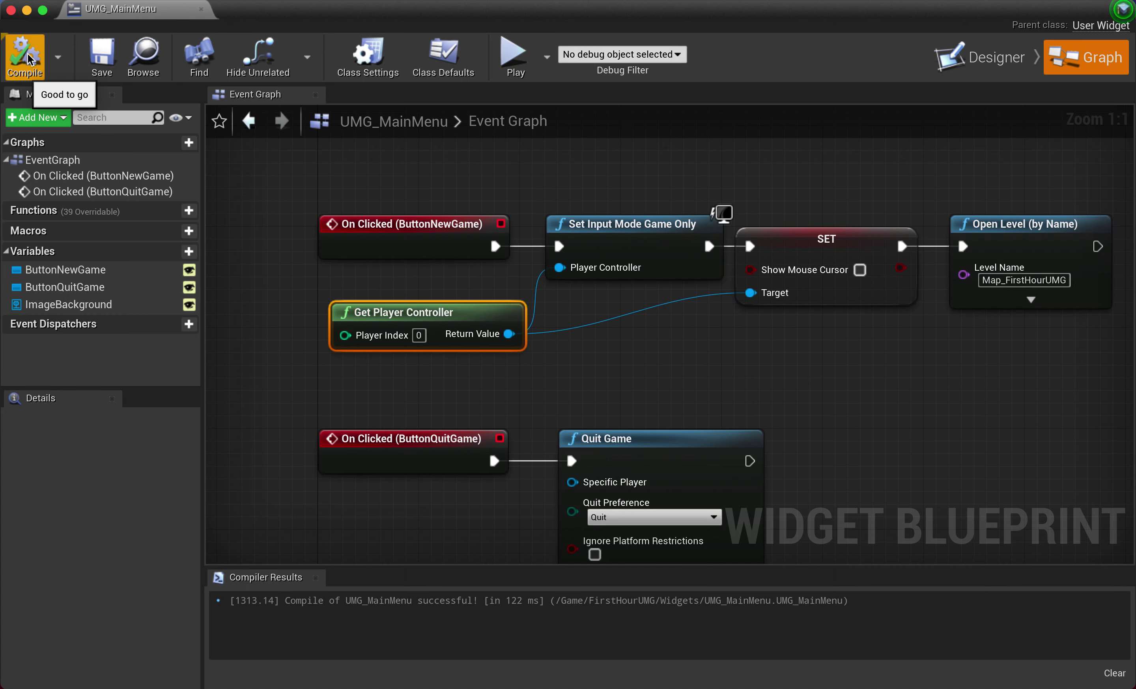
left_click(202, 10)
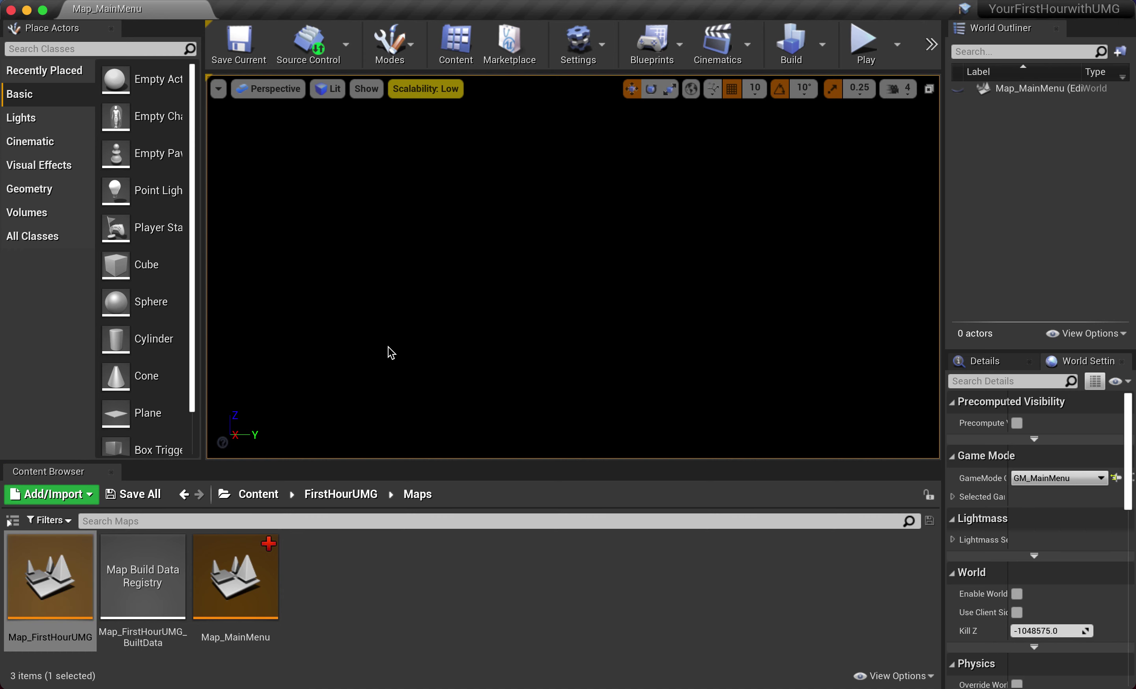
- Play-test, choose New Game, and fire two shots in Map_FirstHourUMG
left_click(859, 46)
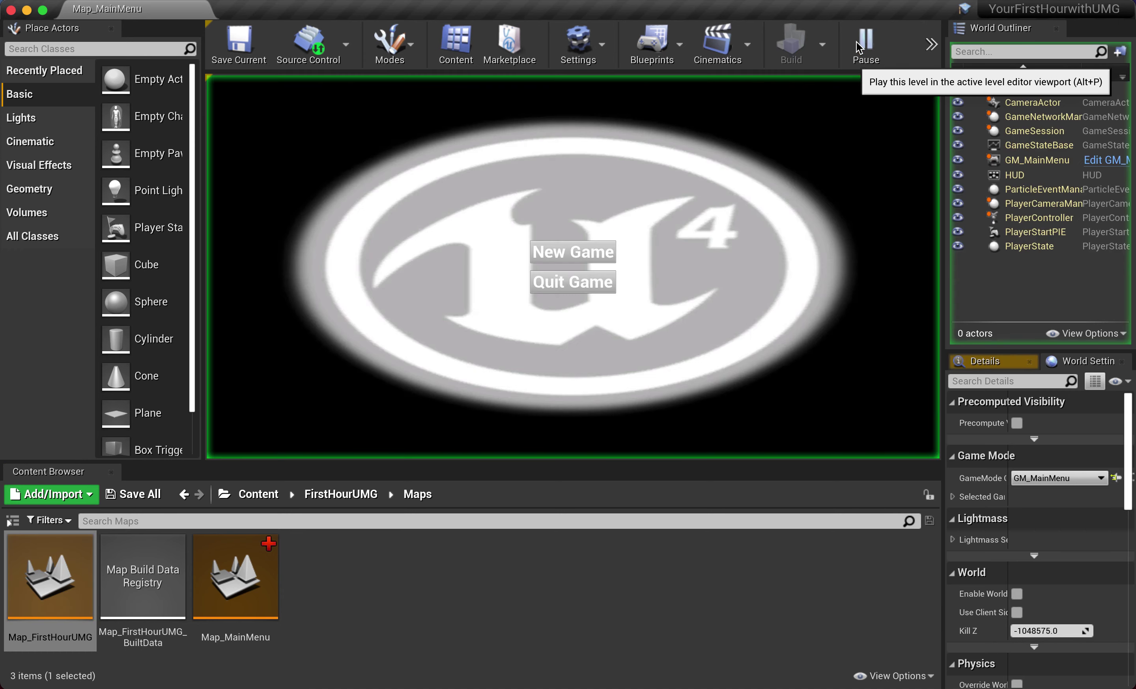
left_click(588, 253)
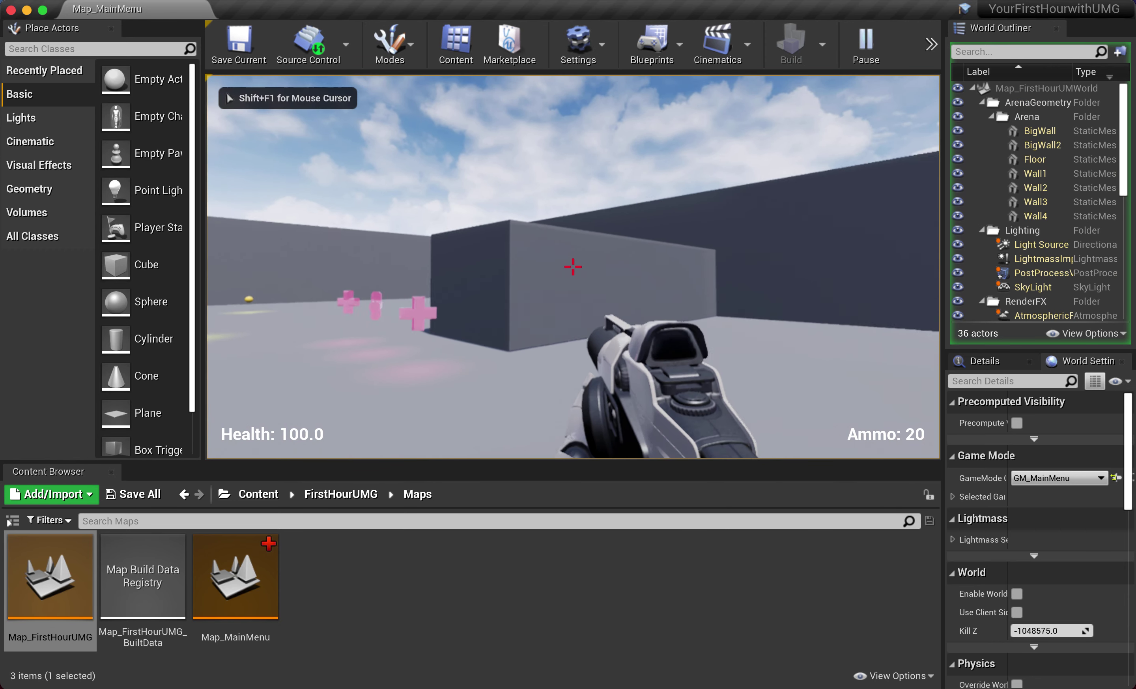
left_click(573, 266)
left_click(573, 267)
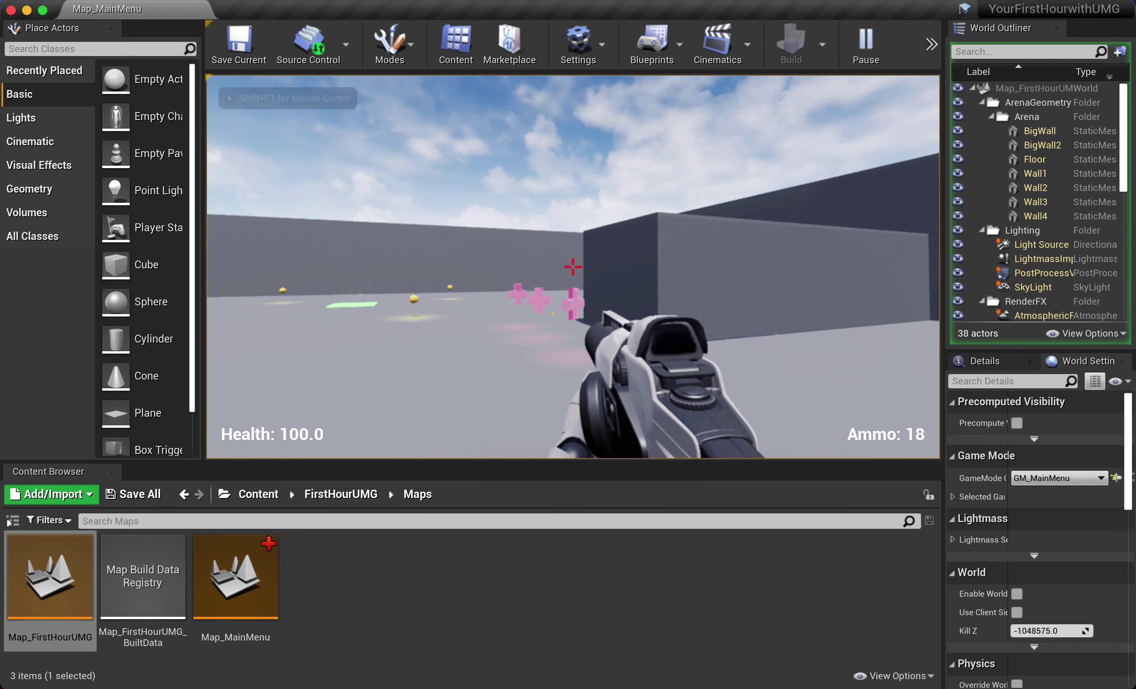